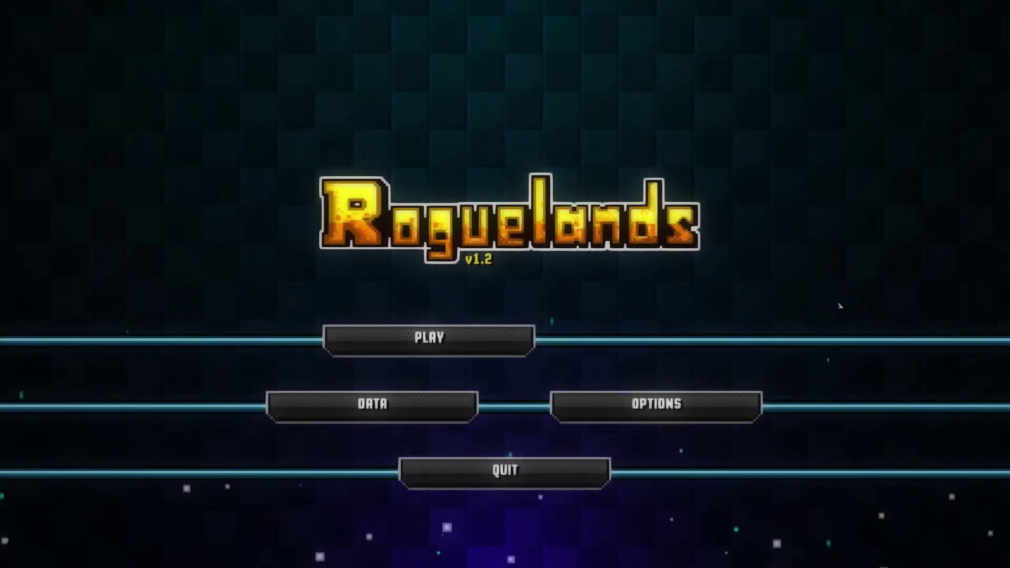
Step: Create a new Wanderer Commander named Sephiroth in the first empty character slot and start a single-player game
left_click(428, 339)
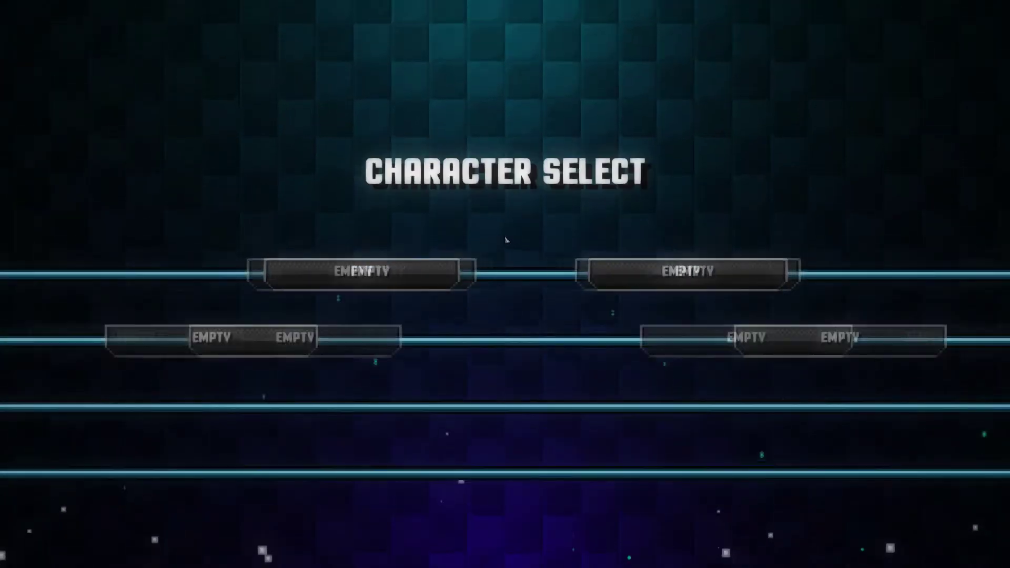
left_click(362, 272)
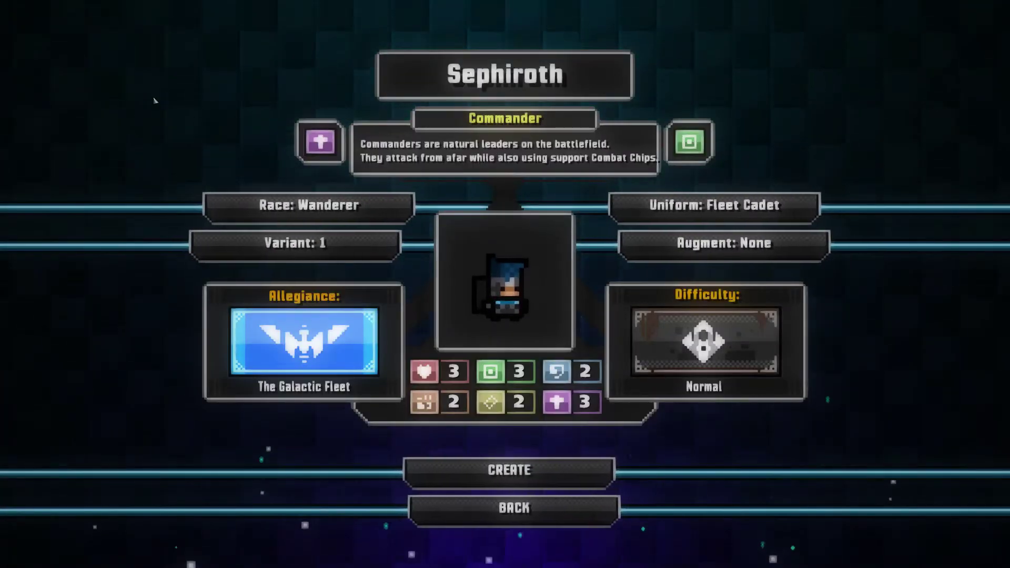
left_click(509, 470)
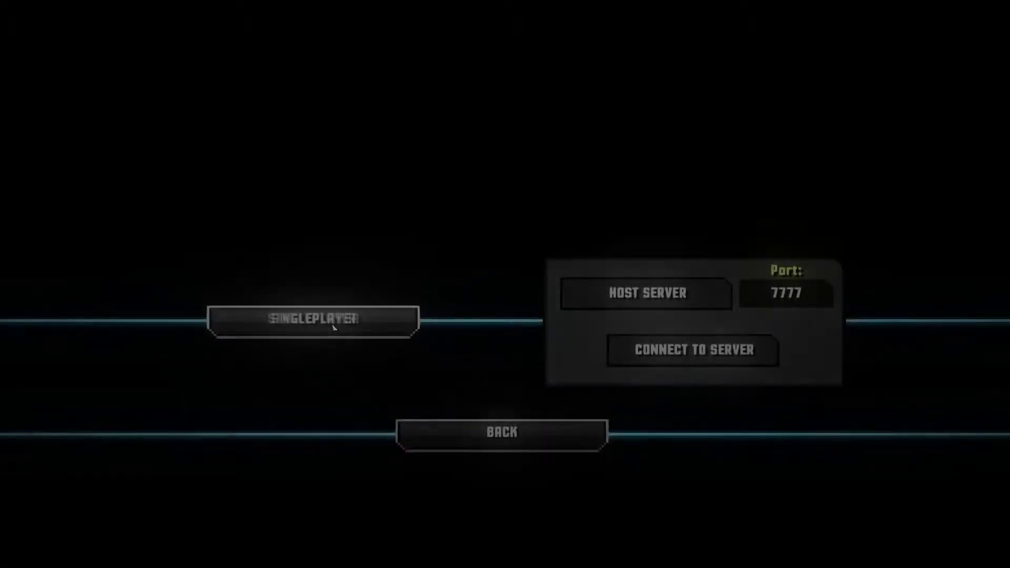
left_click(333, 328)
Step: Examine the character's droid and stats in the inventory, and leave the game
key("i")
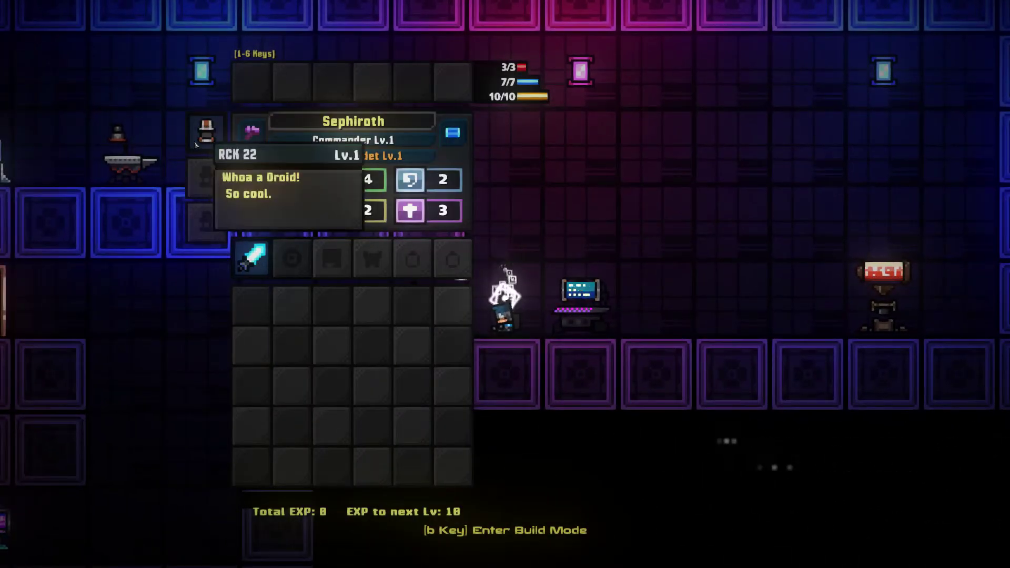
left_click(196, 143)
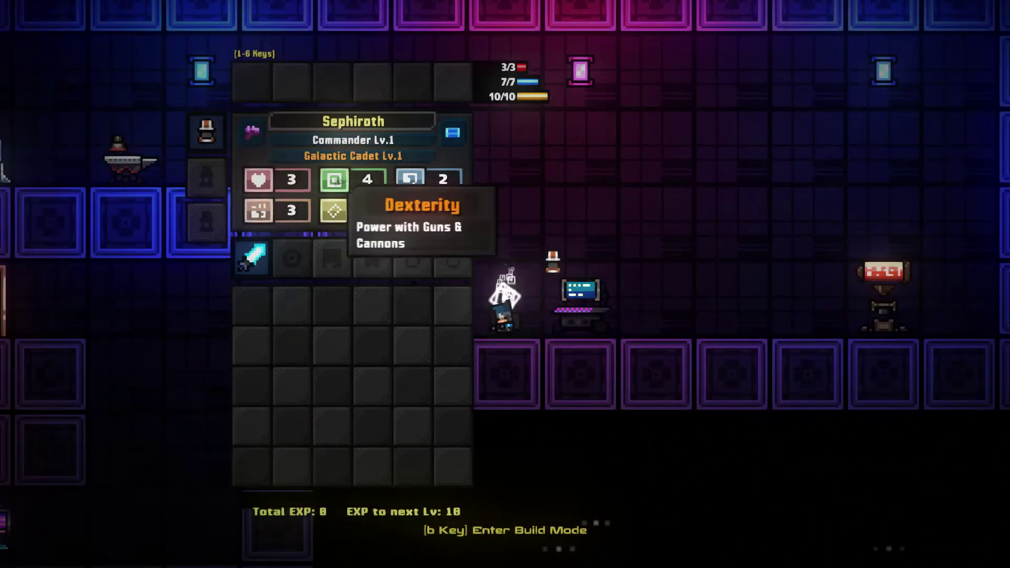
key("Tab")
key("Escape")
left_click(542, 511)
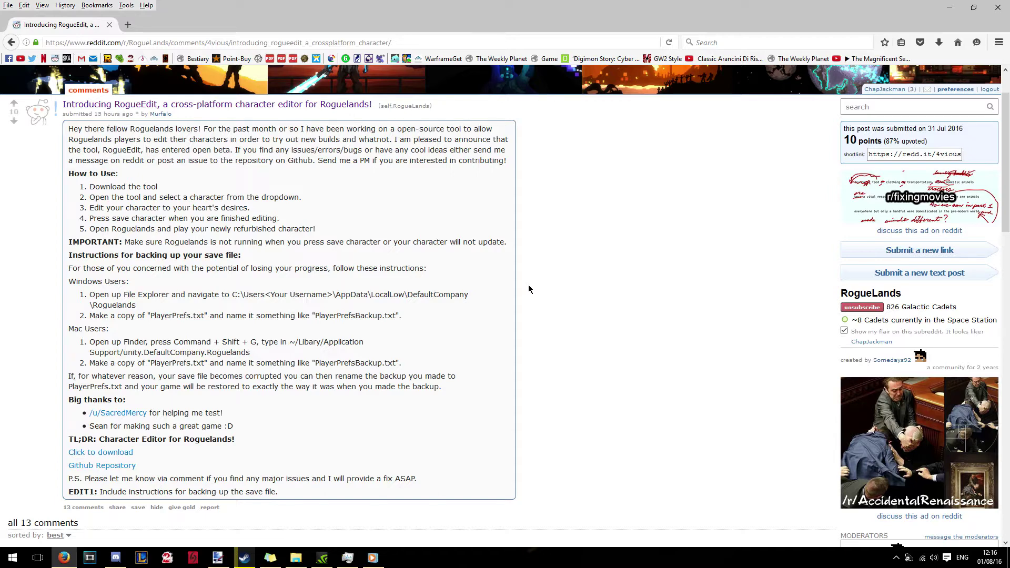
Step: Locate the save file PlayerPrefs.txt in AppData\LocalLow\DefaultCompany\Roguelands, and close that folder window
key("super+r")
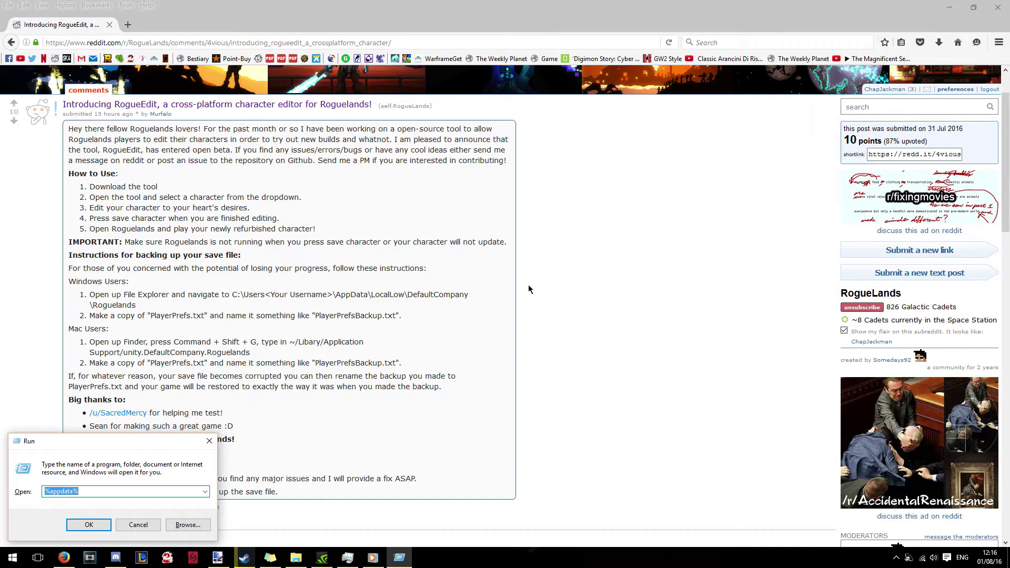
key("Return")
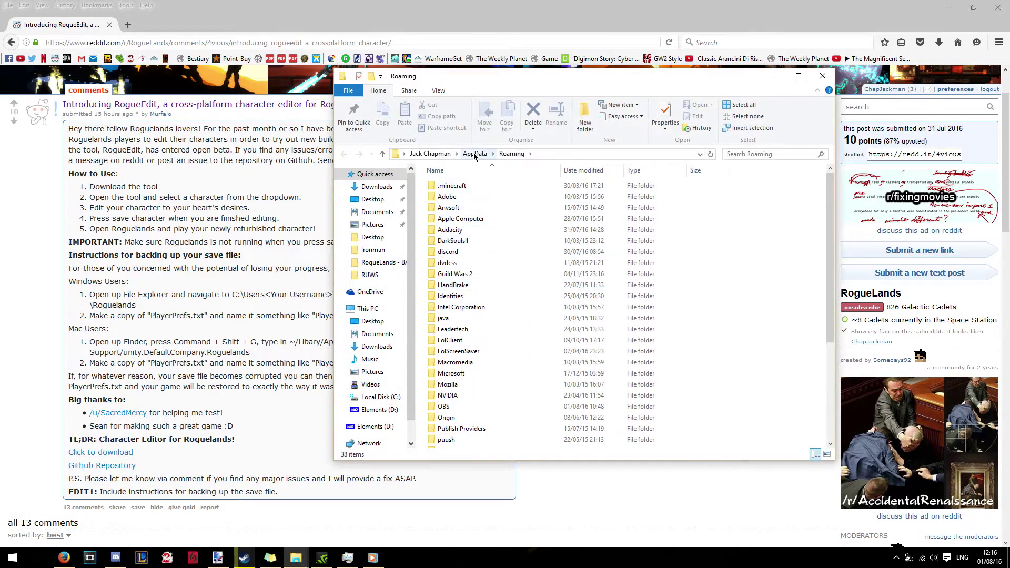
left_click(474, 155)
double_click(464, 196)
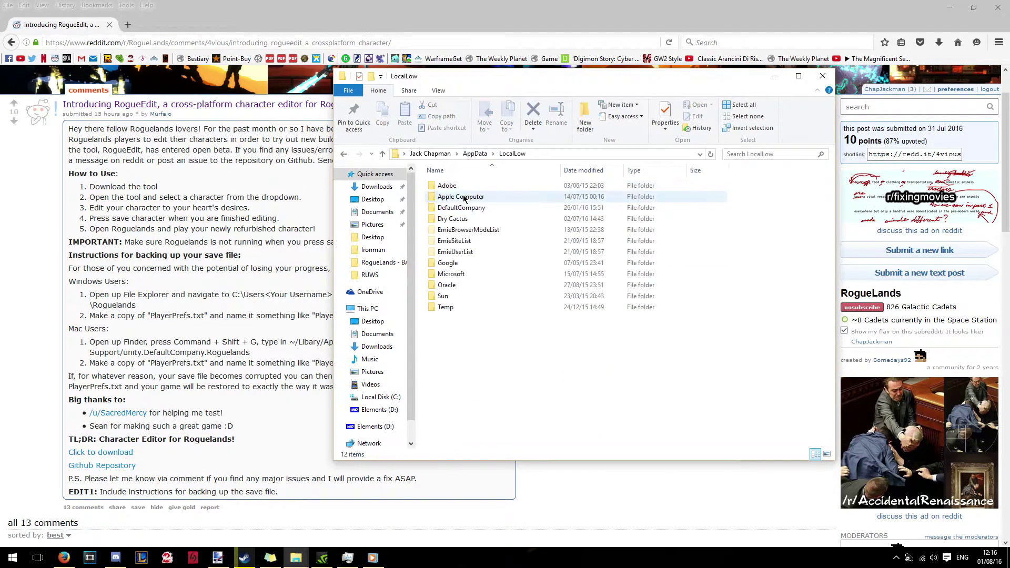
left_click(469, 210)
double_click(469, 209)
double_click(464, 188)
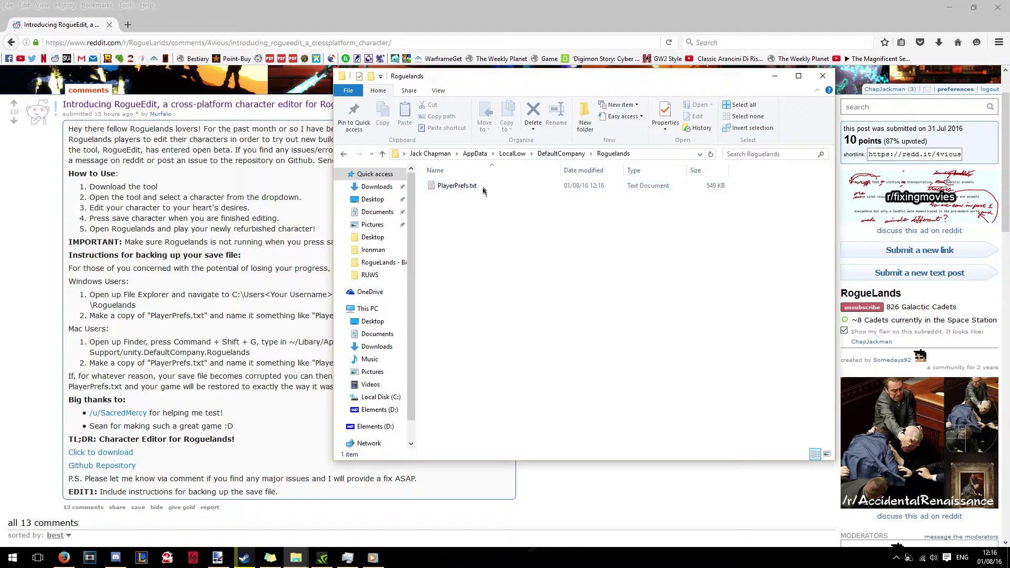
left_click(465, 186)
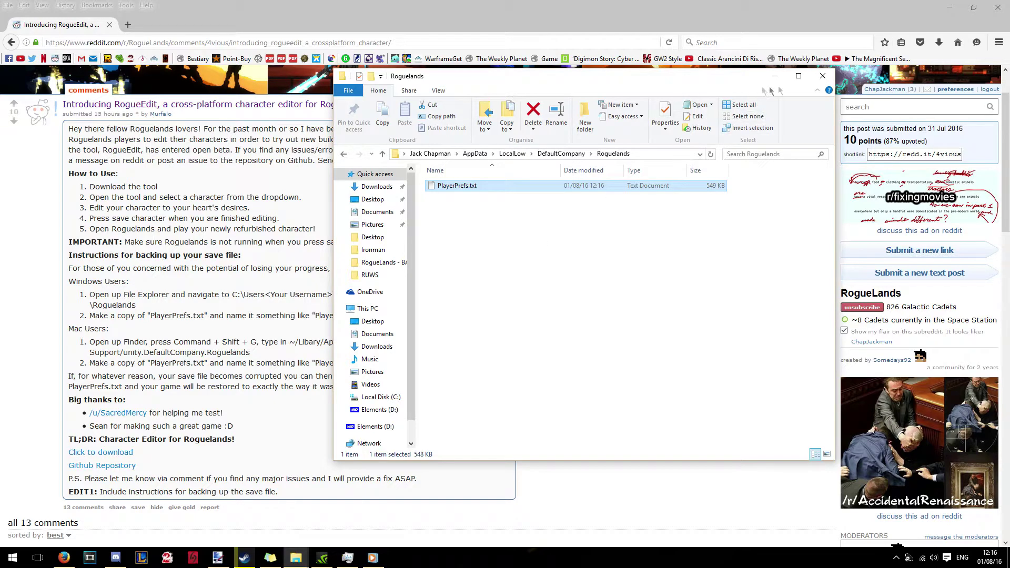
left_click(823, 75)
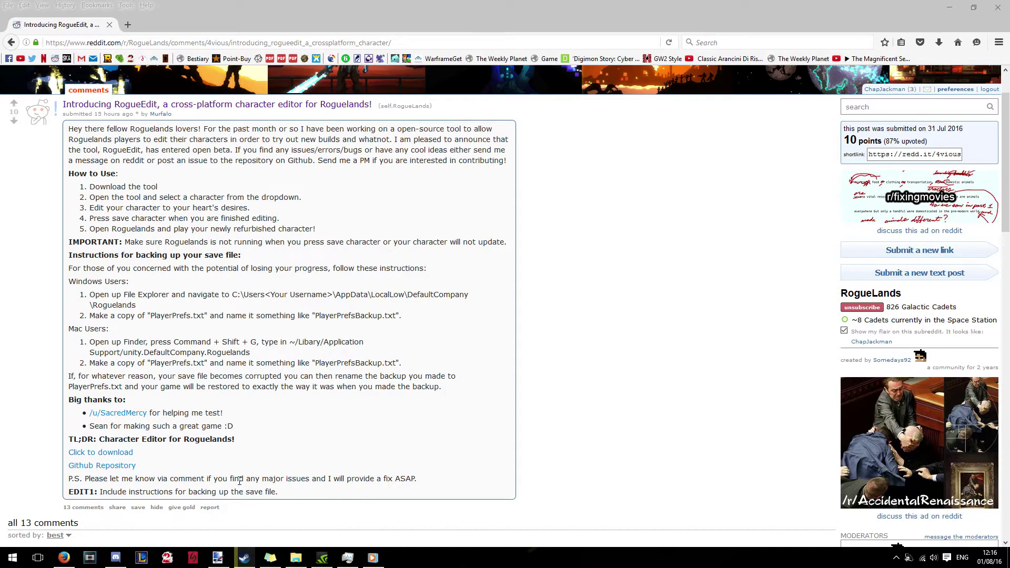
Step: Launch RogueEdit.exe from the RogueEdit v1.0.0-beta.0 Windows folder and load the Sephiroth character
left_click(296, 557)
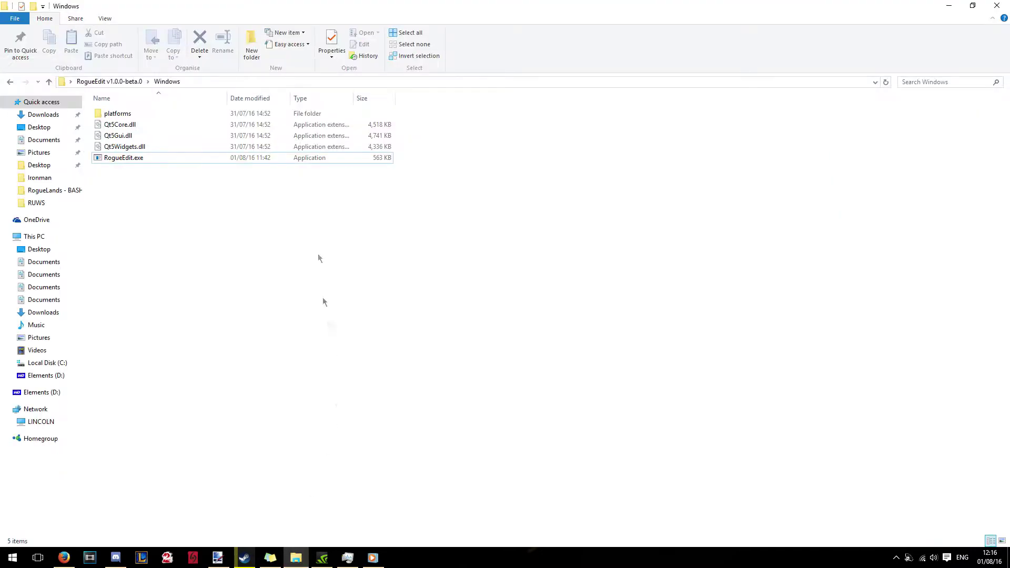
double_click(165, 157)
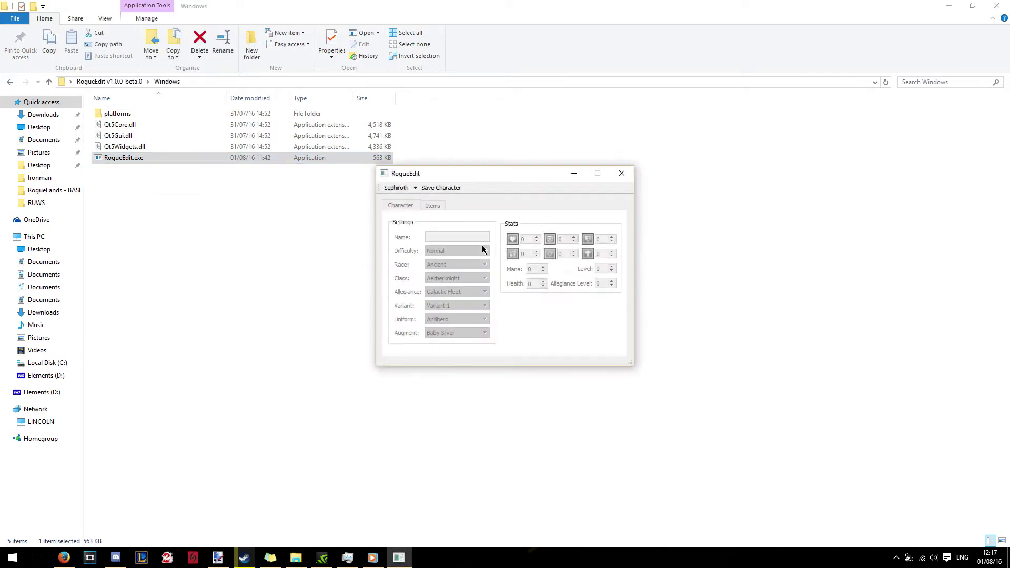
left_click(413, 189)
left_click(411, 201)
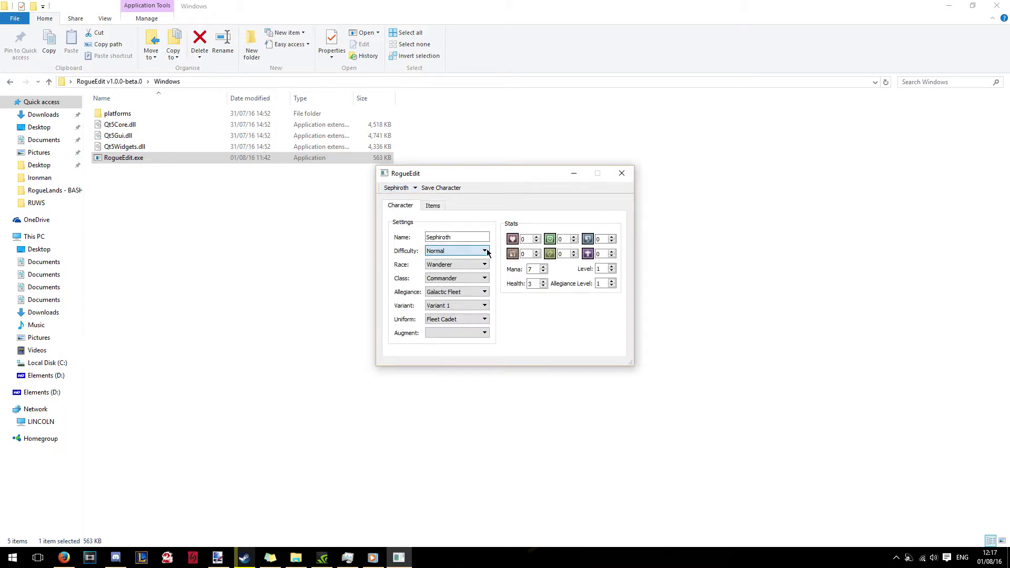
Step: Look over the character's race and class choices and the item editor
left_click(483, 266)
left_click(483, 265)
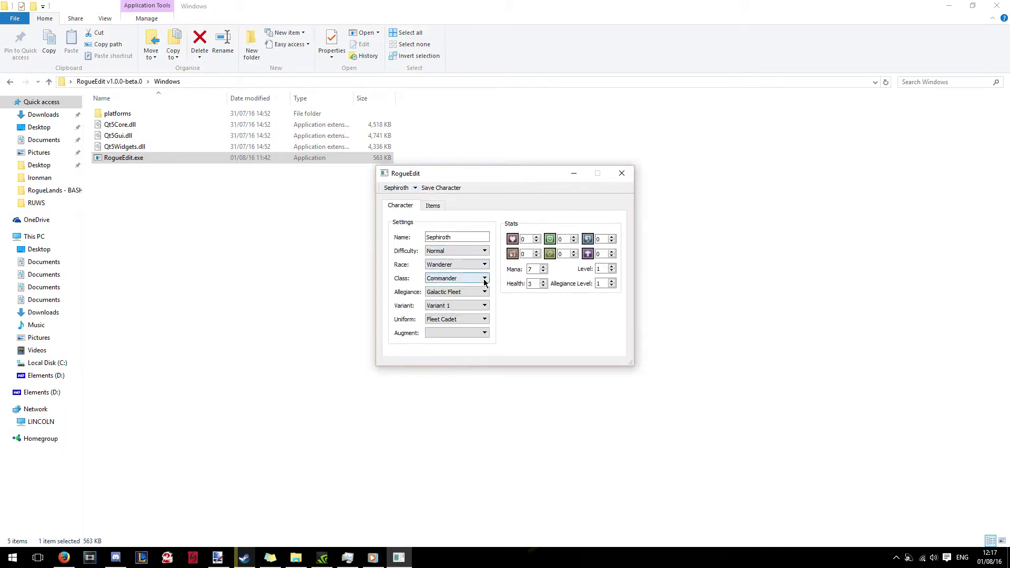
left_click(484, 279)
left_click(484, 278)
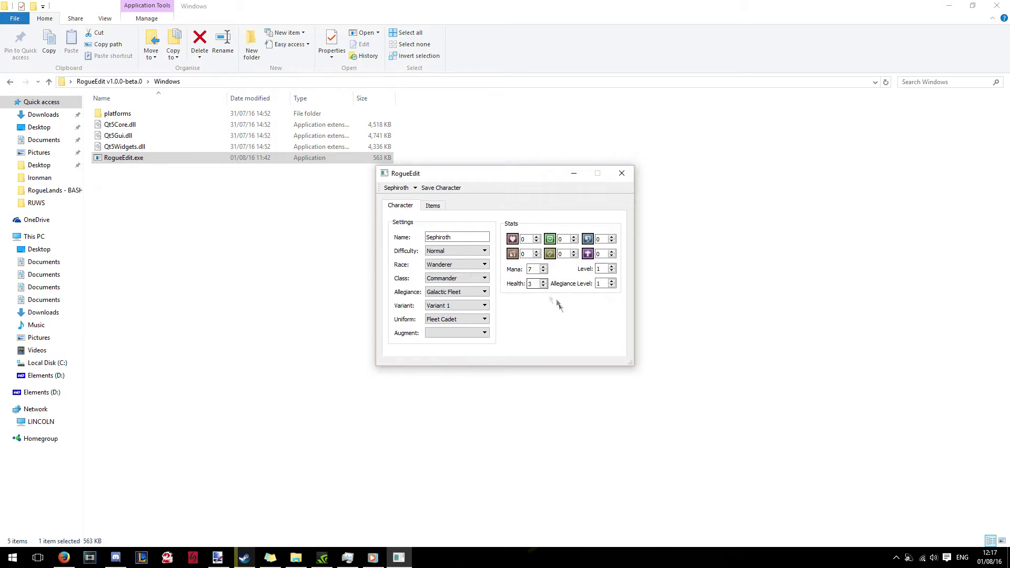
left_click(434, 206)
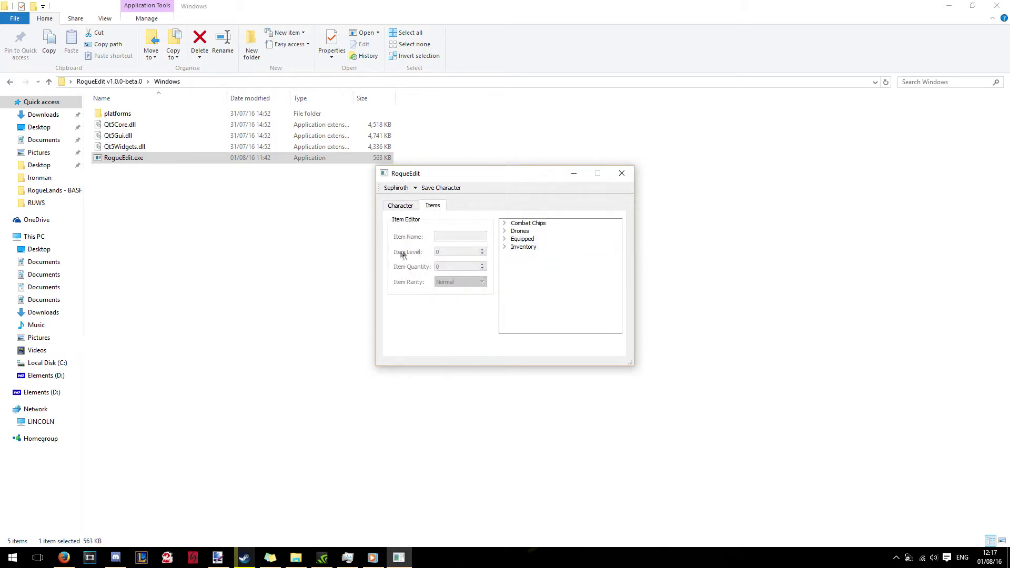
left_click(408, 206)
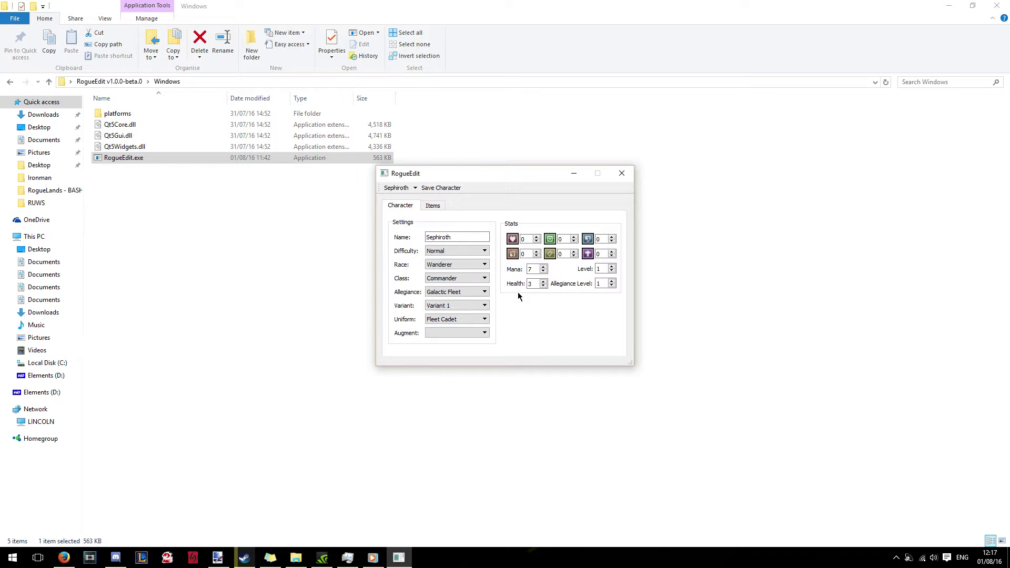
Step: Set the character's level to 100 and its class to Aetherknight
left_click(604, 268)
left_click(472, 280)
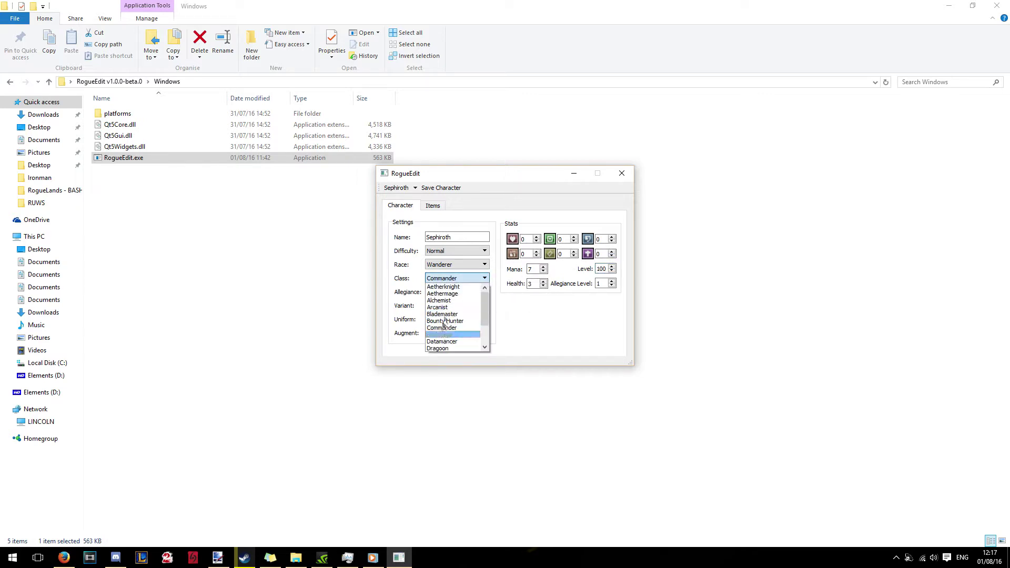
left_click(444, 287)
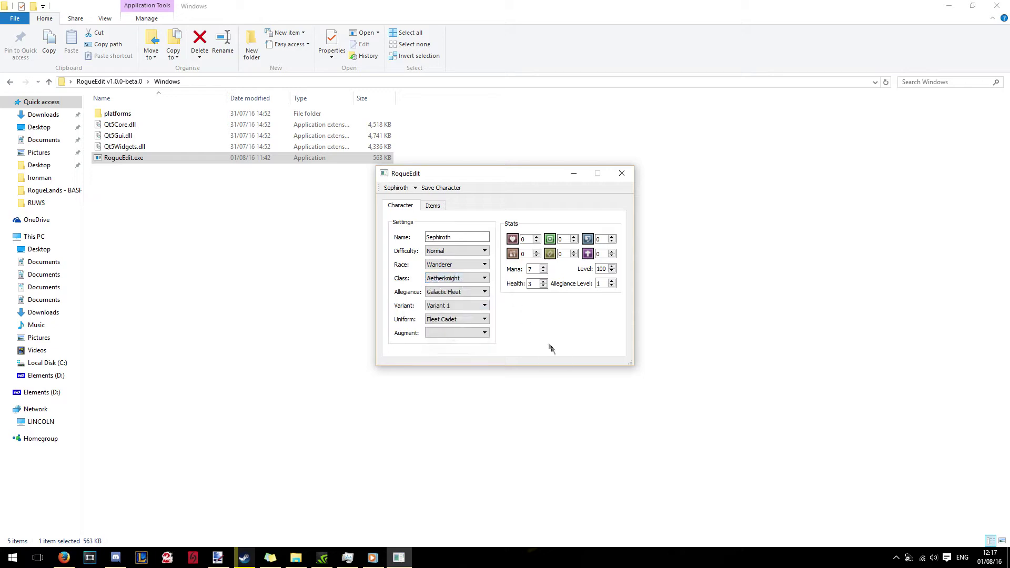
Step: Rename the character as Roger
left_click(469, 253)
left_click(469, 251)
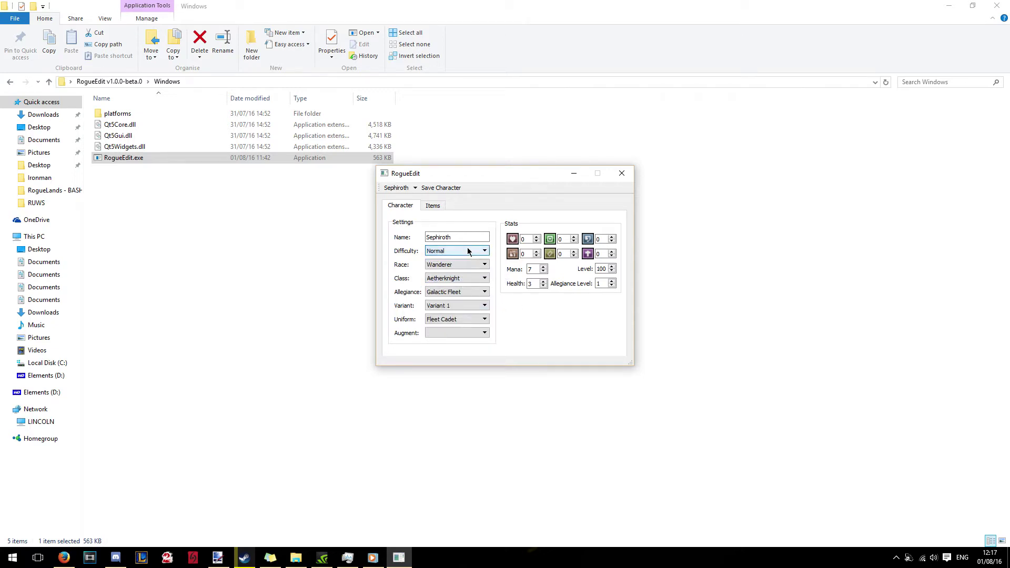
double_click(465, 237)
key("BackSpace")
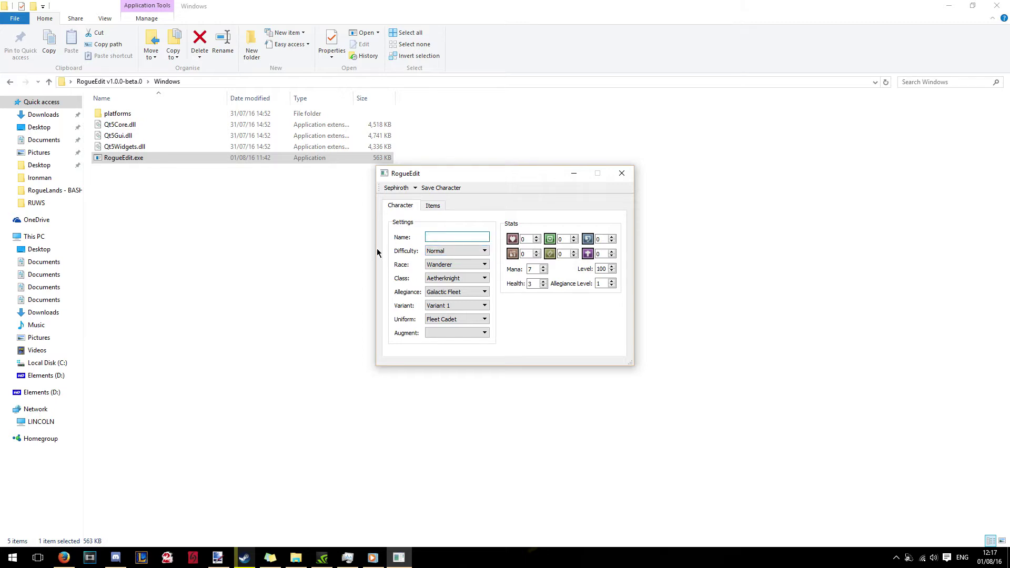
type("Roger")
left_click(475, 293)
left_click(463, 301)
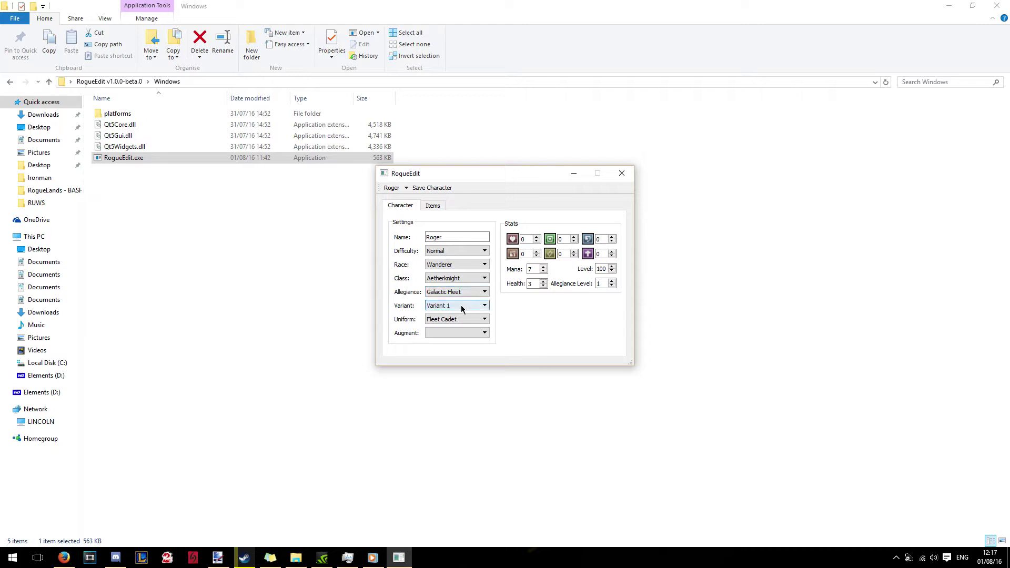
left_click(462, 308)
left_click(462, 306)
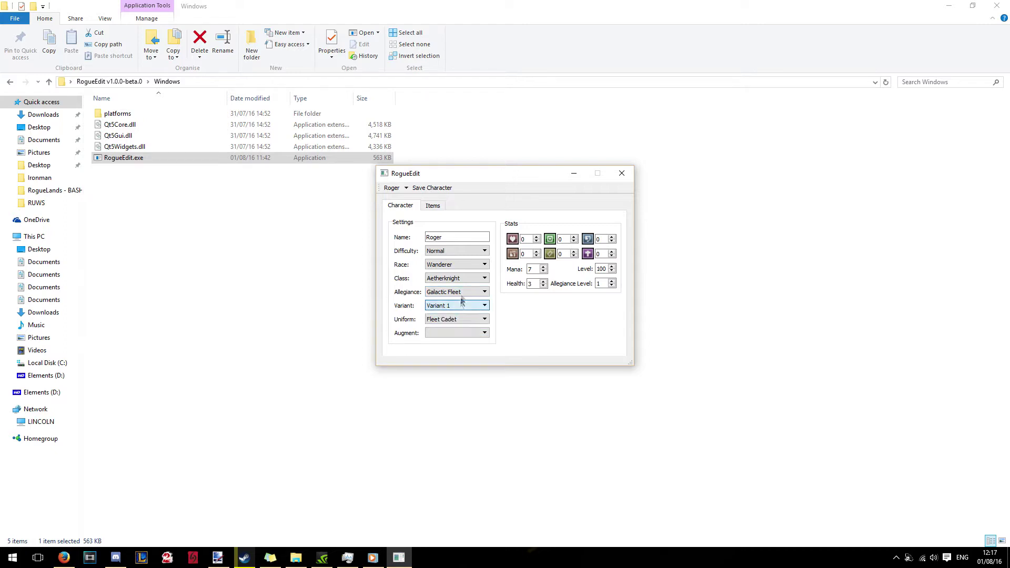
Step: Set the character's race to Necro and its appearance to Variant 3
left_click(468, 265)
scroll(466, 326, "down", 1)
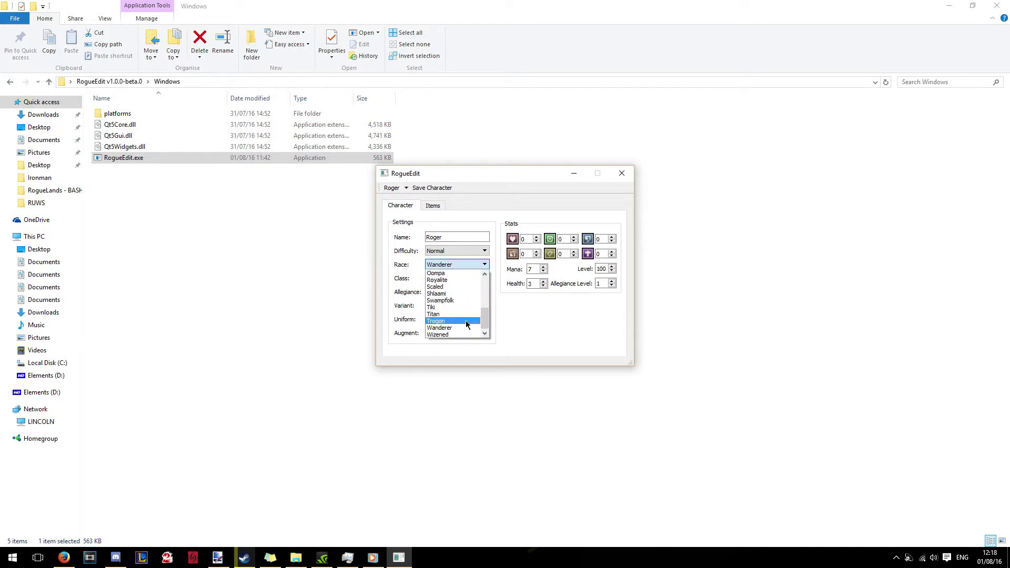
scroll(463, 310, "up", 2)
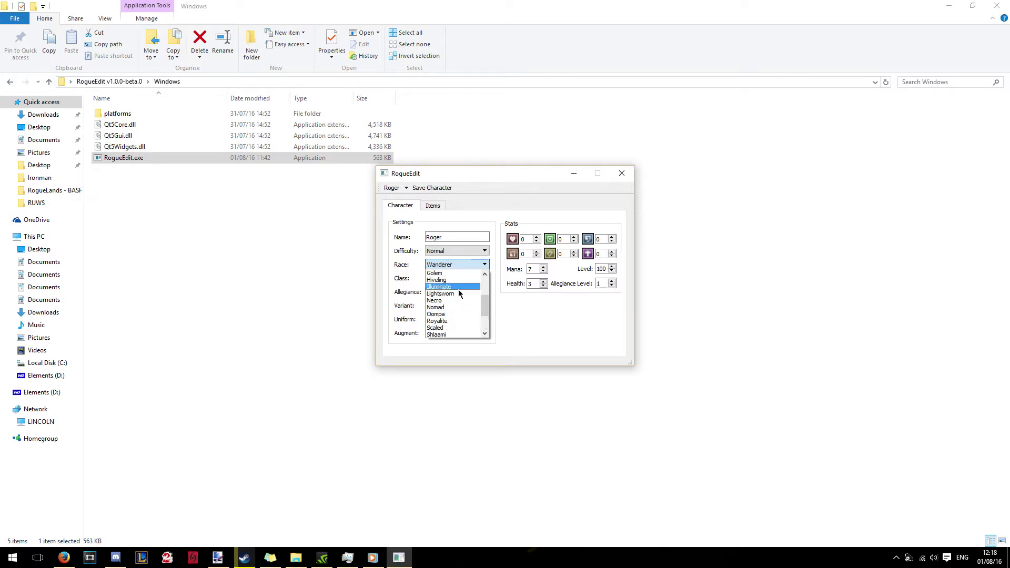
left_click(457, 302)
left_click(479, 305)
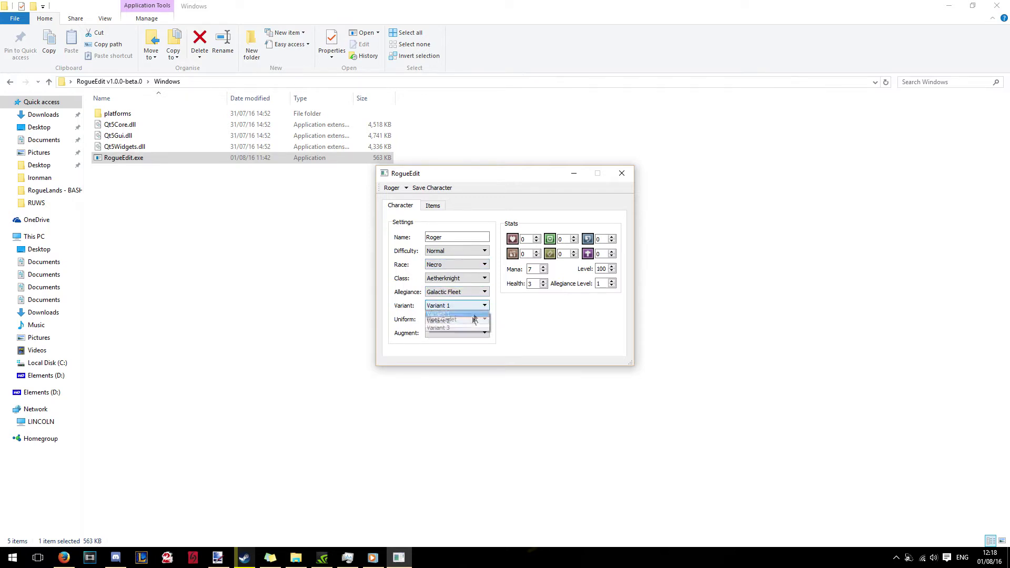
left_click(456, 330)
Step: Set the character's uniform to Monster Trainer and its augment to Beats by Boizu
left_click(479, 320)
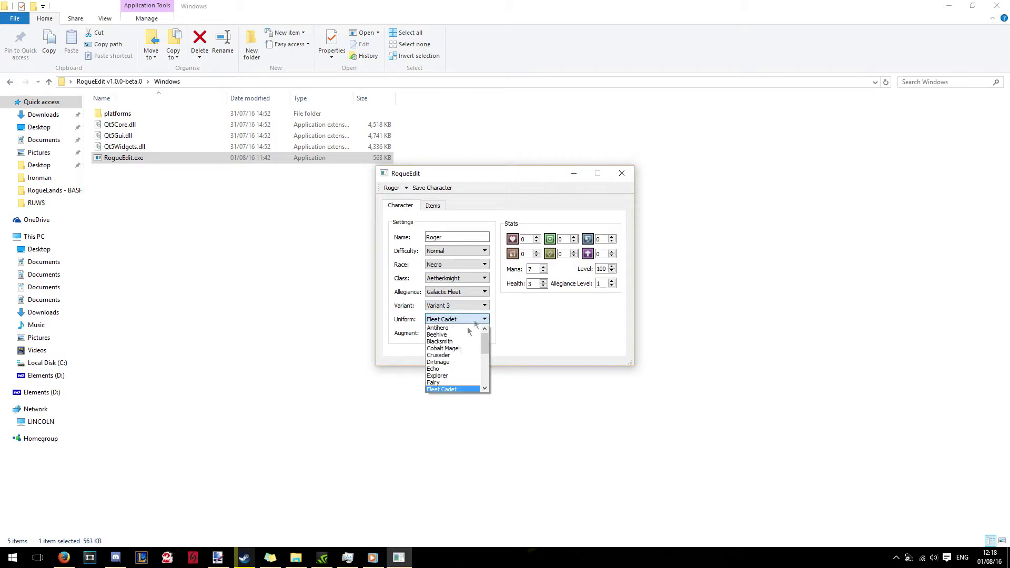
scroll(466, 357, "down", 3)
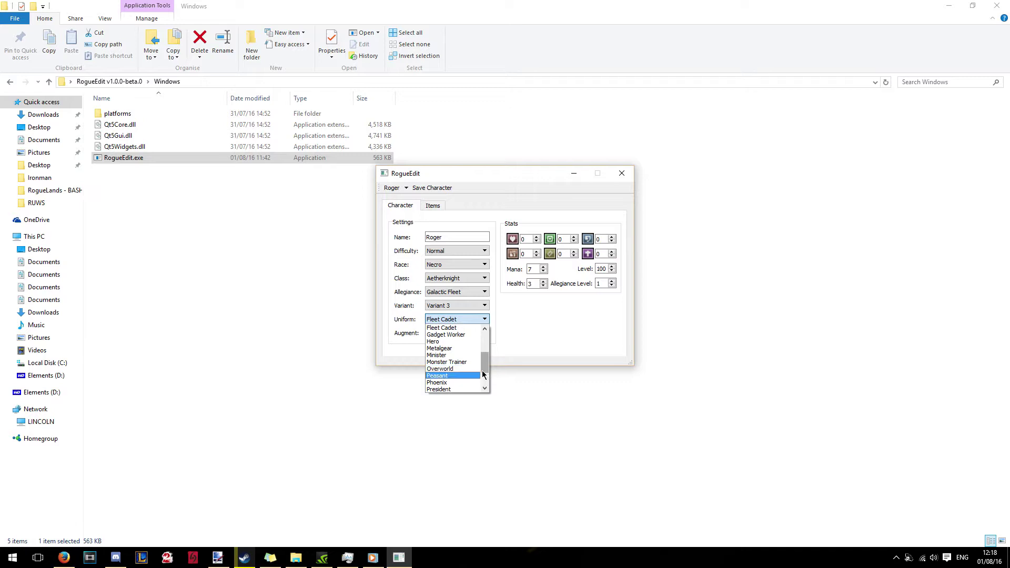
left_click_drag(485, 370, 487, 382)
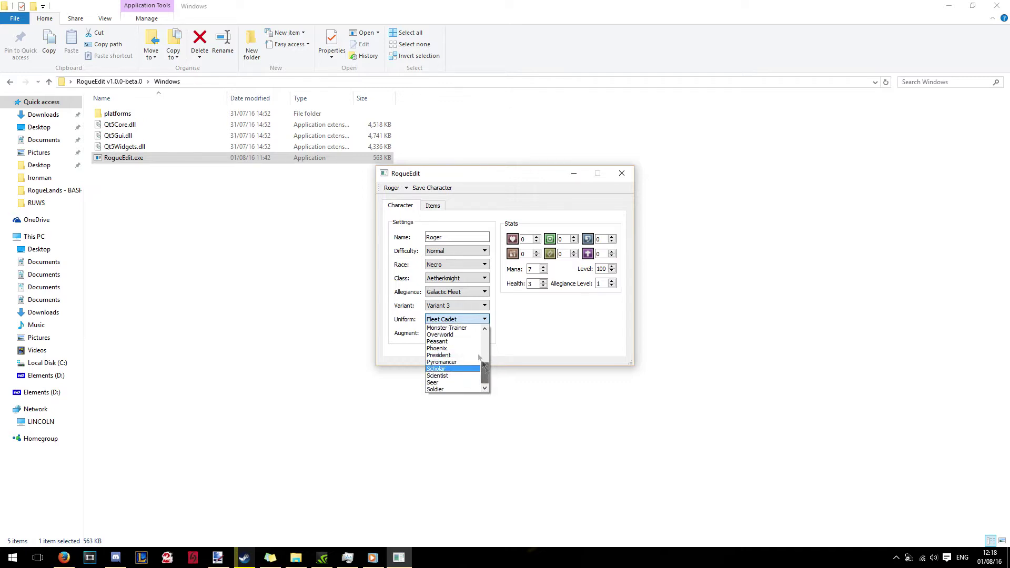
left_click(465, 320)
left_click(468, 334)
left_click(472, 321)
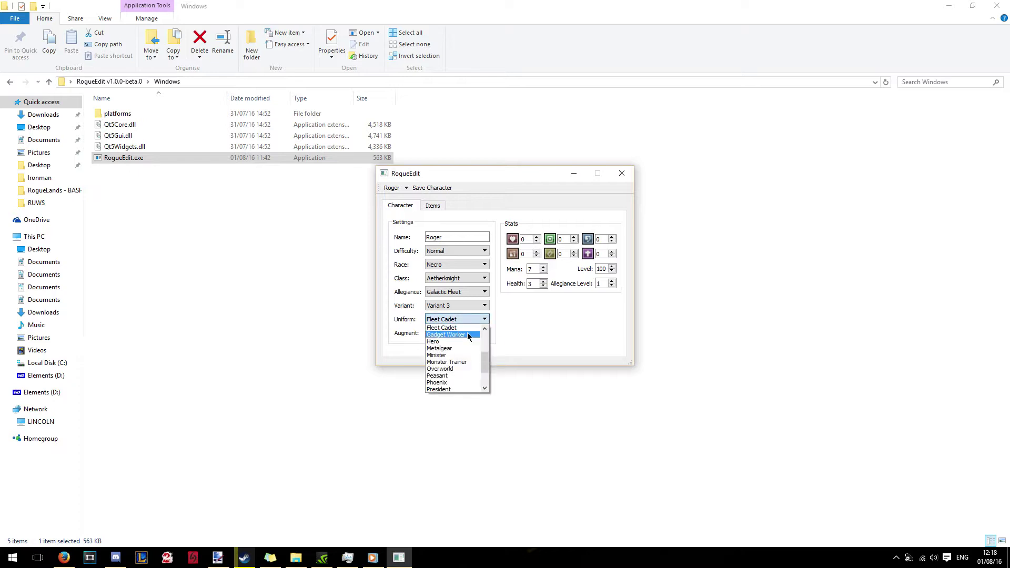
left_click(469, 362)
left_click(465, 333)
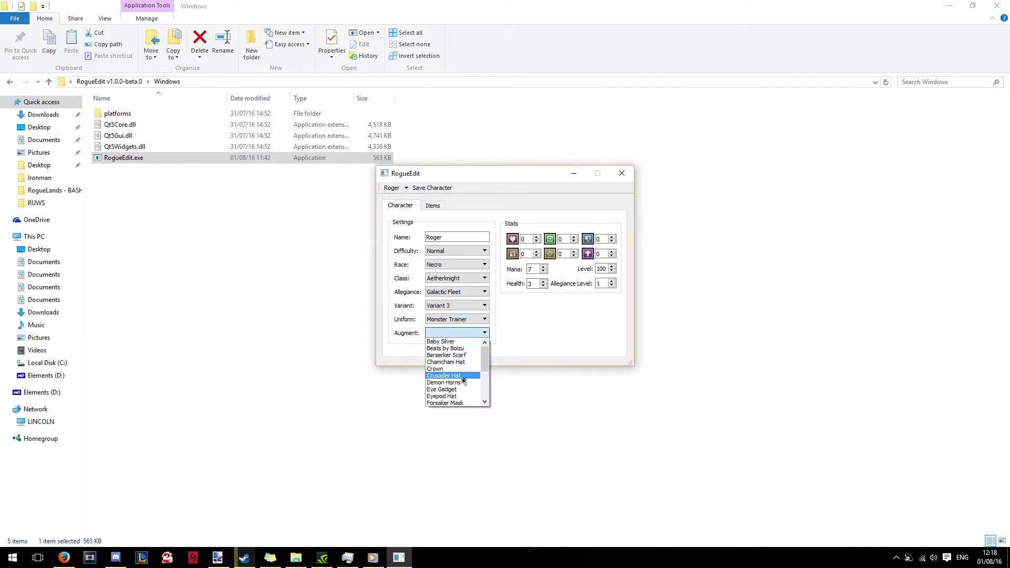
left_click(452, 349)
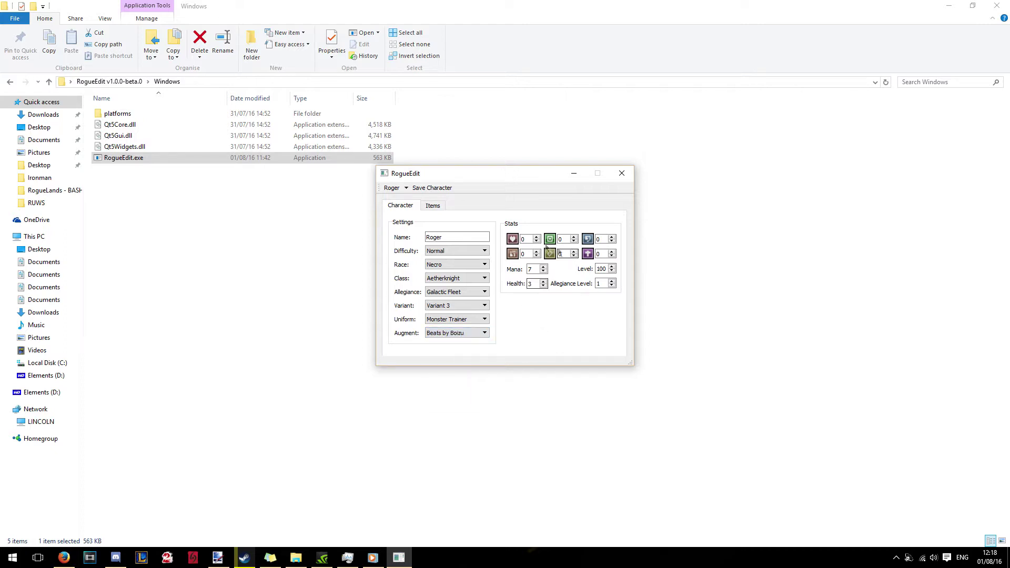
Step: Open the character's items and expand the Combat Chips group
left_click(470, 233)
left_click(440, 207)
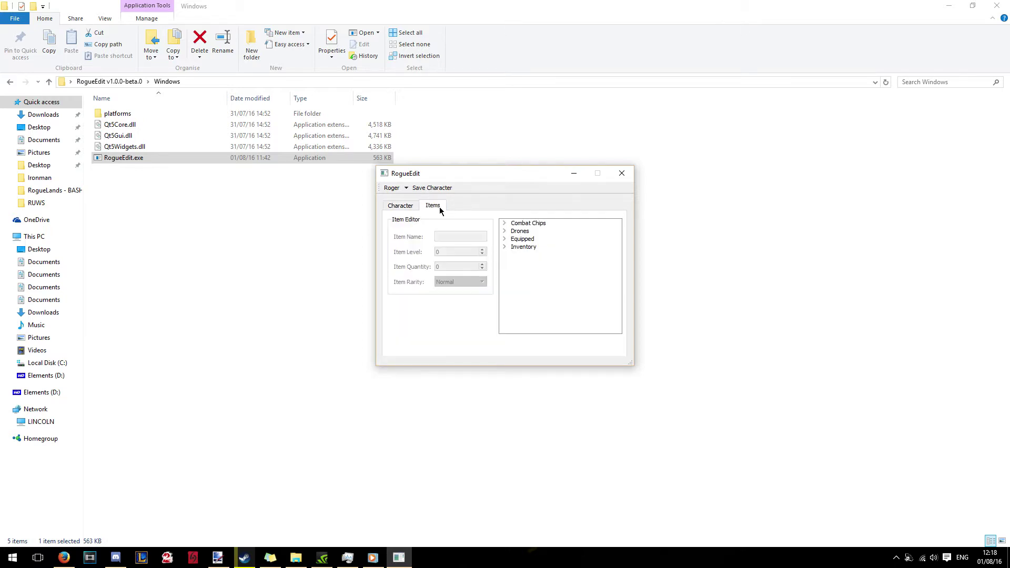
left_click(515, 225)
left_click(505, 223)
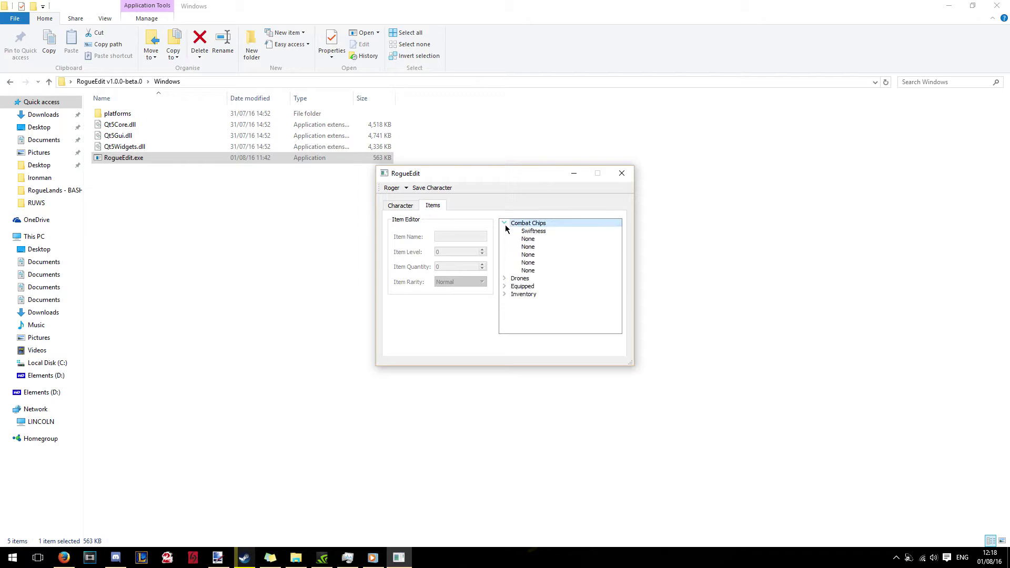
Step: Set the second combat chip to Dexterity X
left_click(538, 231)
left_click(538, 240)
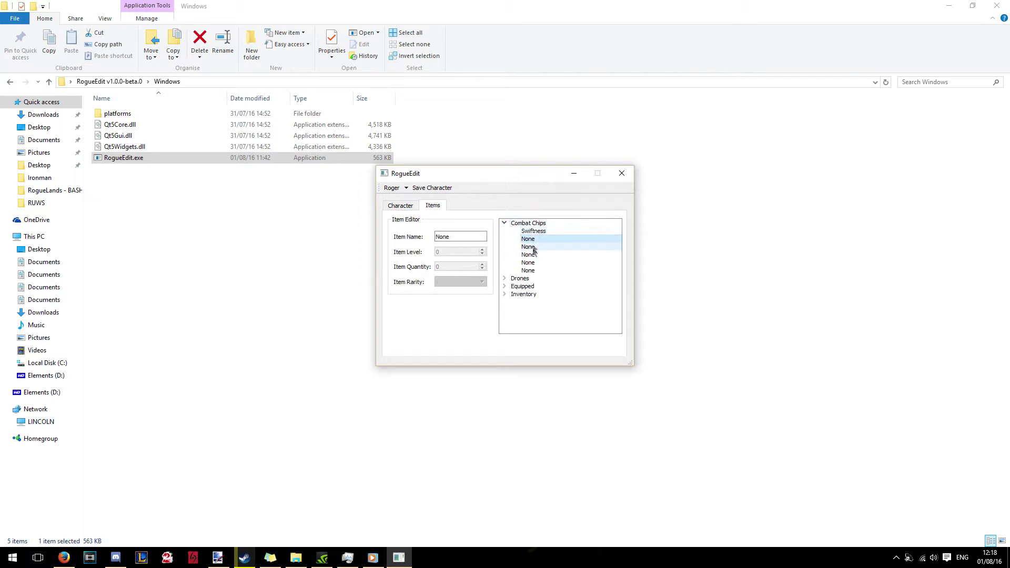
left_click(533, 231)
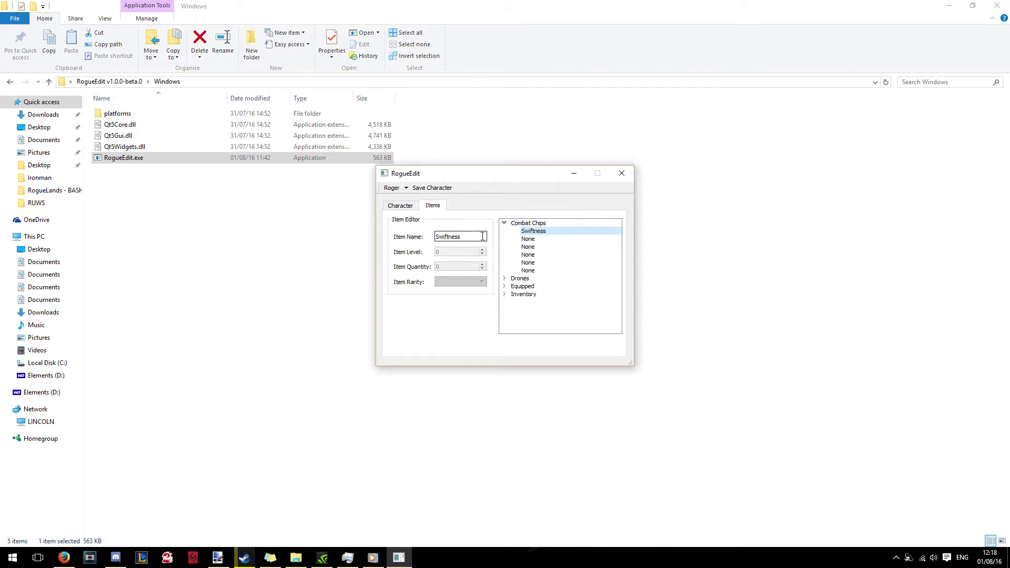
left_click(528, 239)
key("Tab")
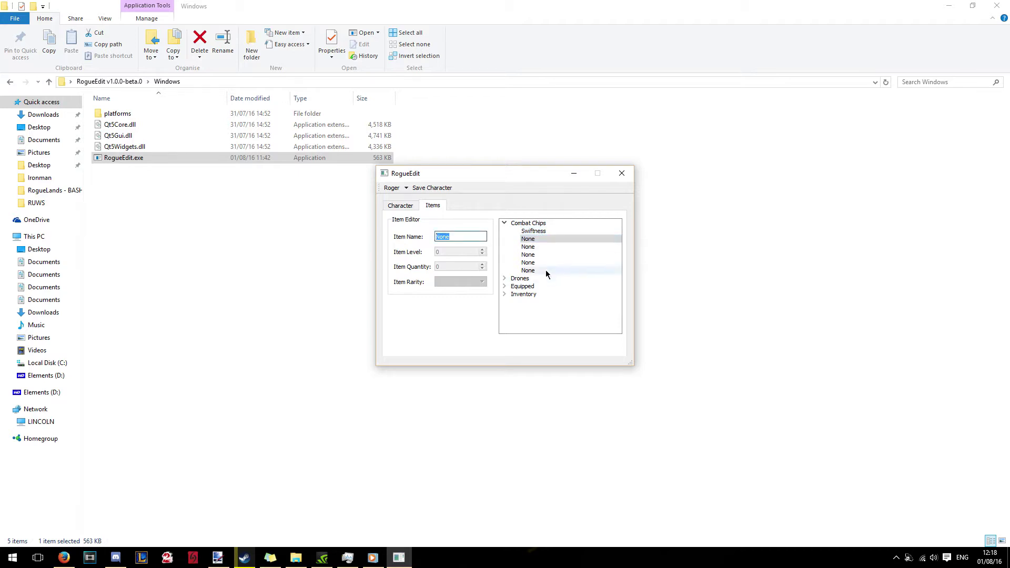
key("BackSpace")
type("D")
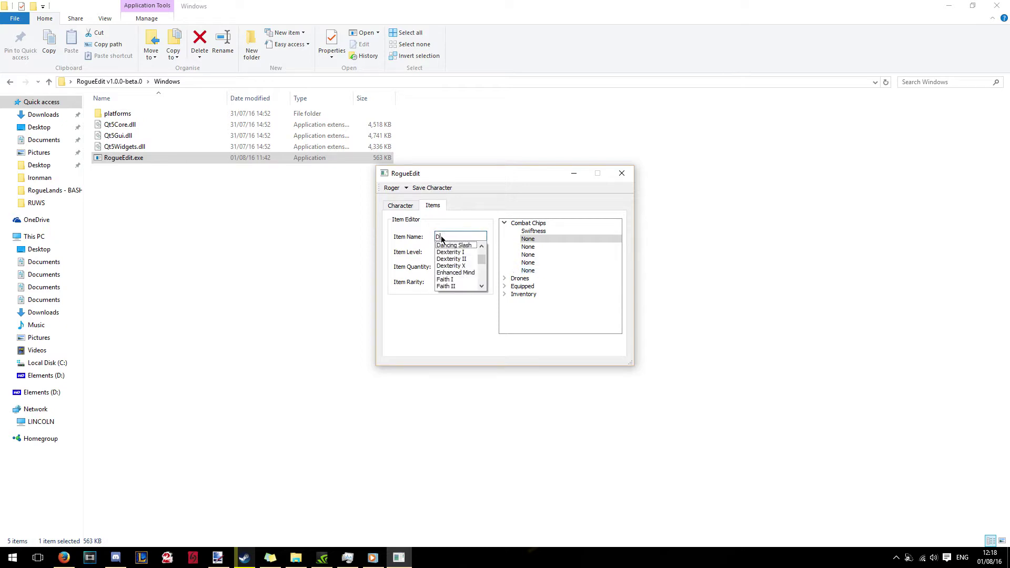
left_click(449, 266)
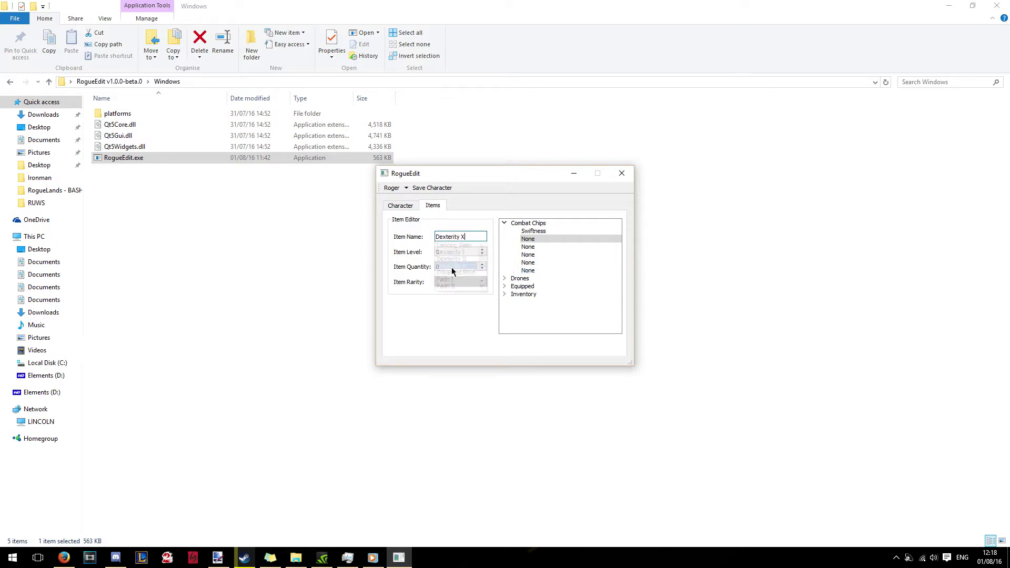
Step: Replace the second combat chip with Strength X
left_click_drag(482, 236, 435, 238)
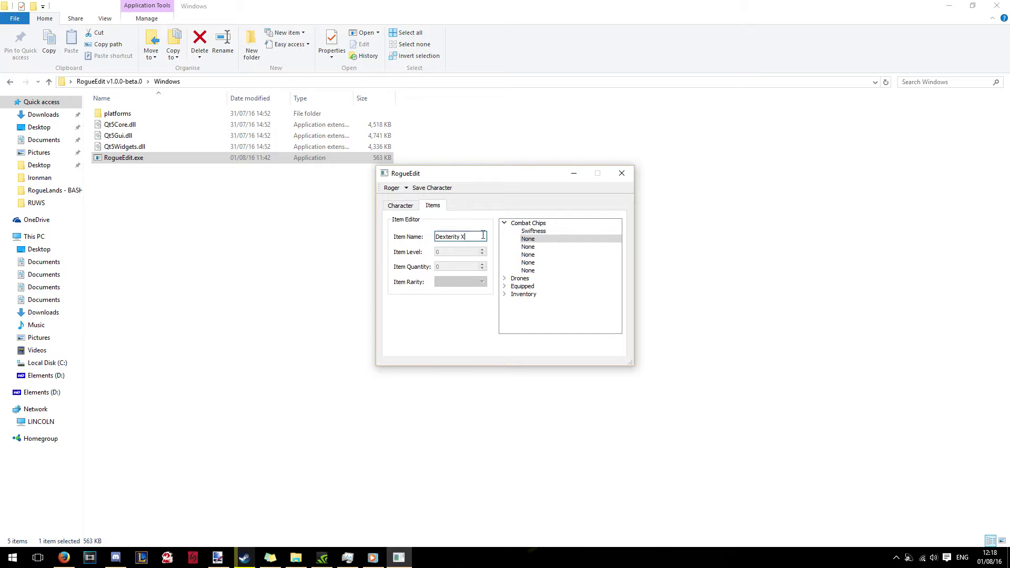
type("Stre")
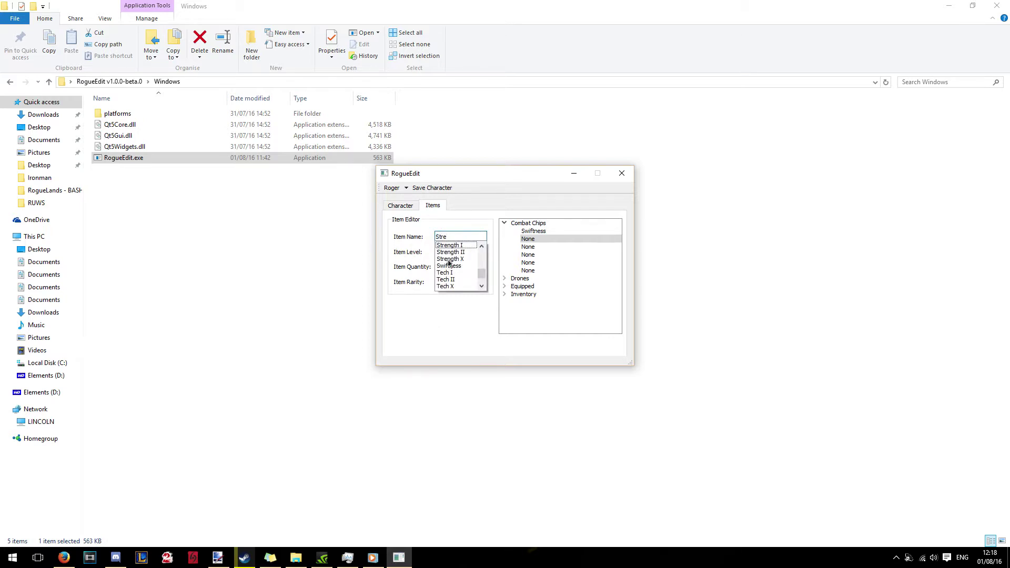
left_click(450, 260)
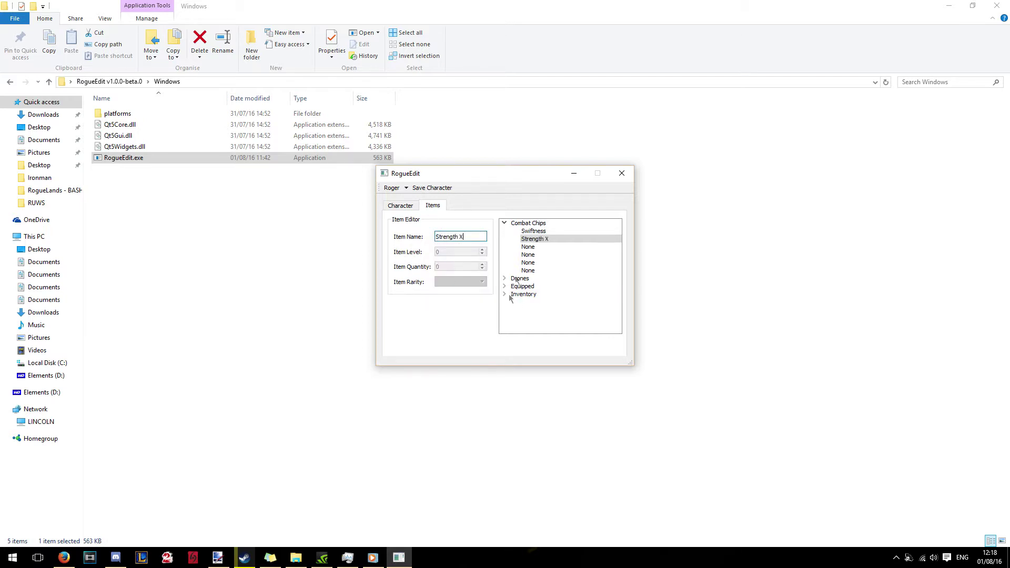
Step: Set the first combat chip to Strength X in place of Swiftness
left_click(529, 246)
left_click(535, 232)
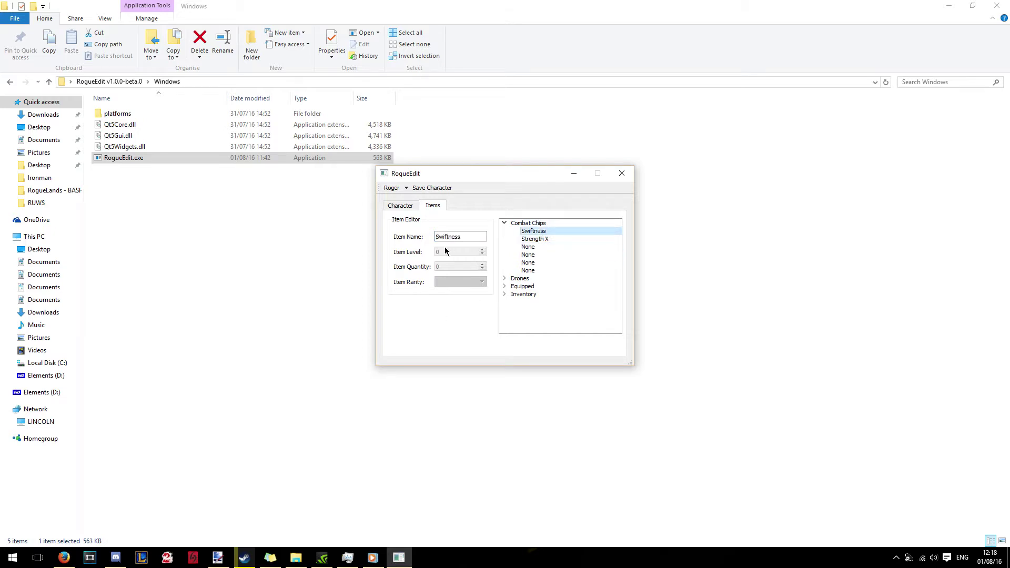
double_click(436, 237)
type("Str")
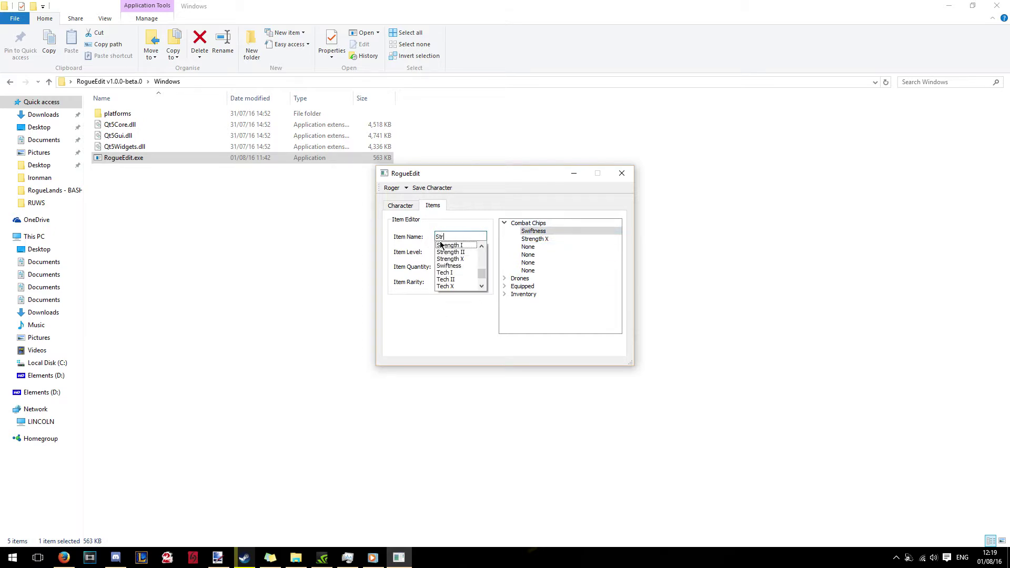
left_click(450, 258)
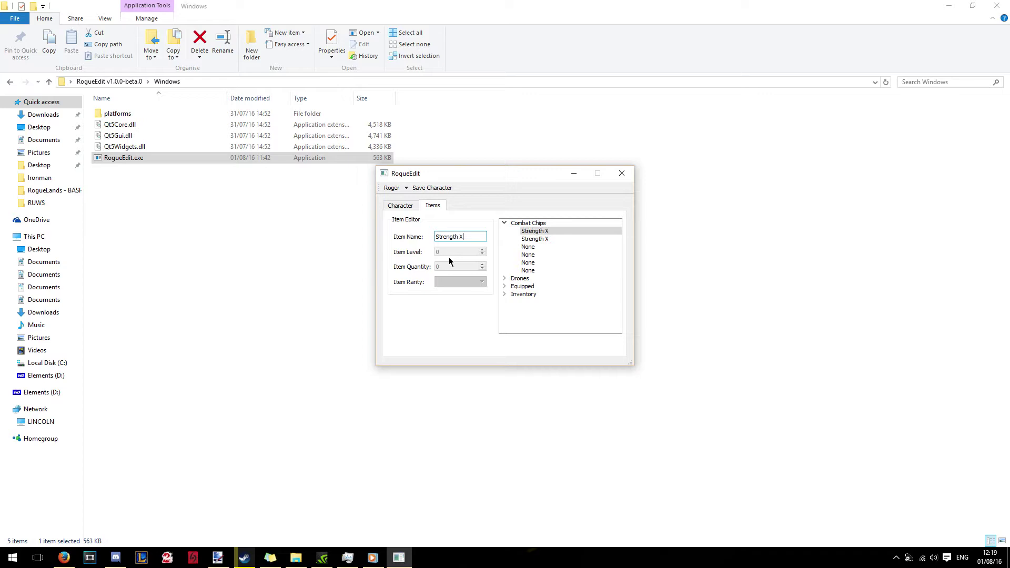
Step: Replace the first combat chip with Bubble
triple_click(466, 237)
type("Bubble")
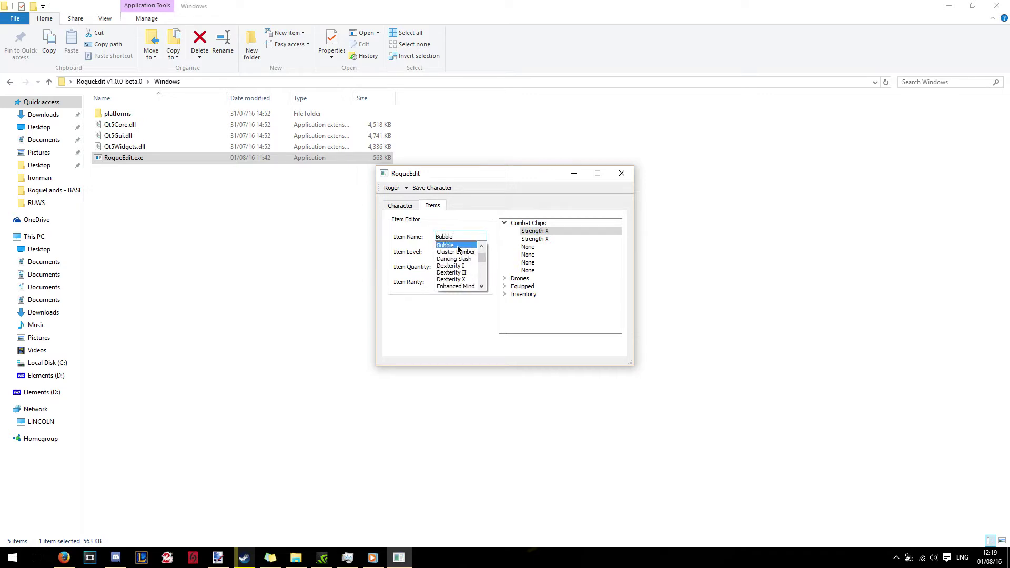
left_click(458, 246)
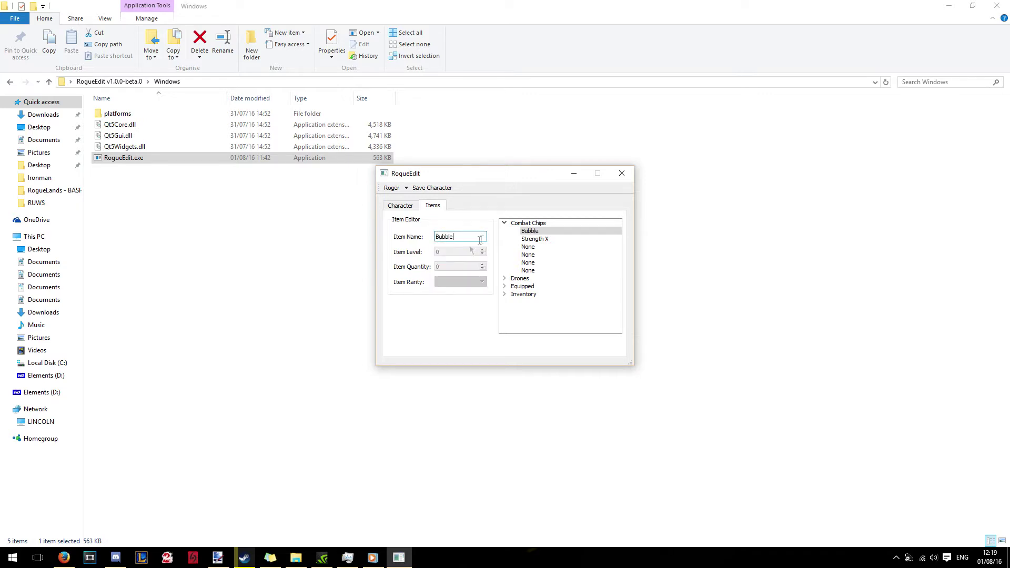
Step: Set the third and fourth combat chips to Strength X
left_click(525, 247)
left_click_drag(476, 239, 374, 253)
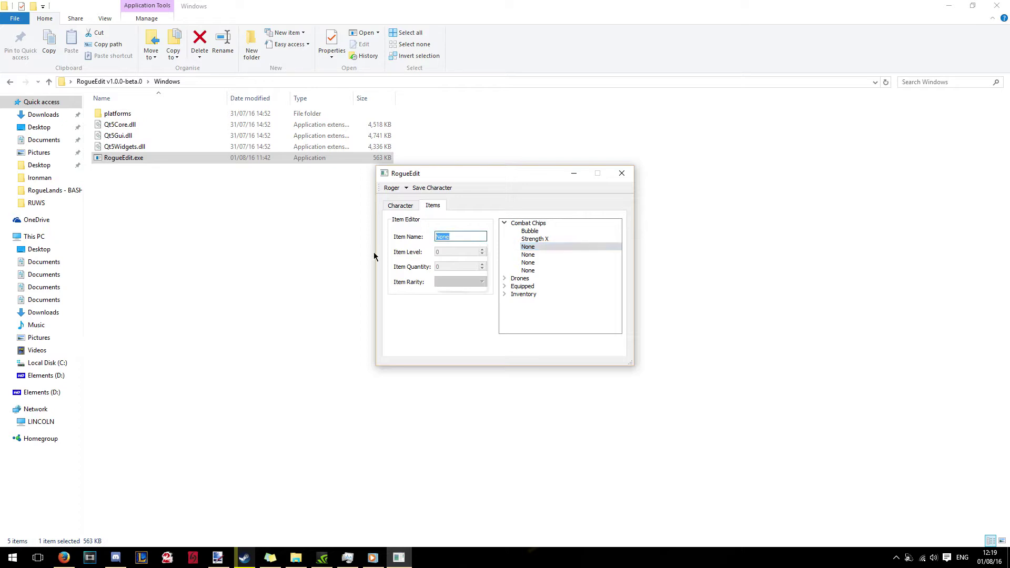
type("Stren")
left_click(457, 259)
left_click(526, 255)
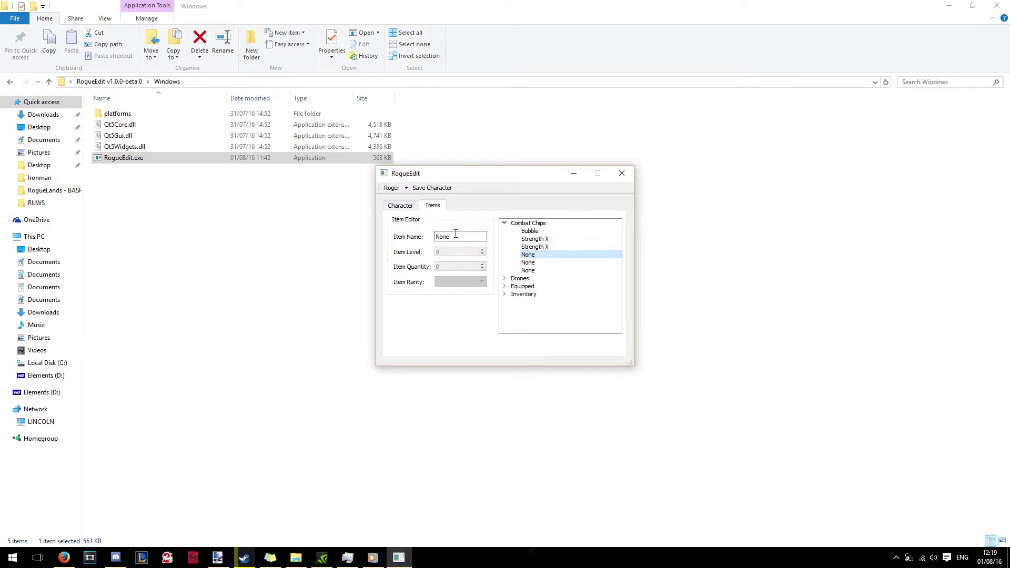
left_click(456, 238)
type("str")
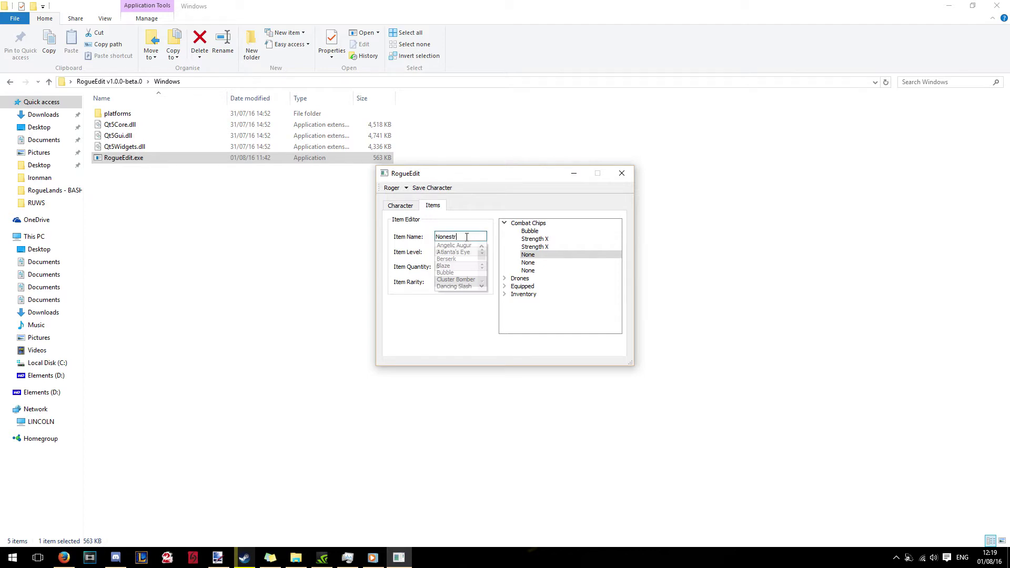
key("ctrl+a")
type("str")
left_click(442, 259)
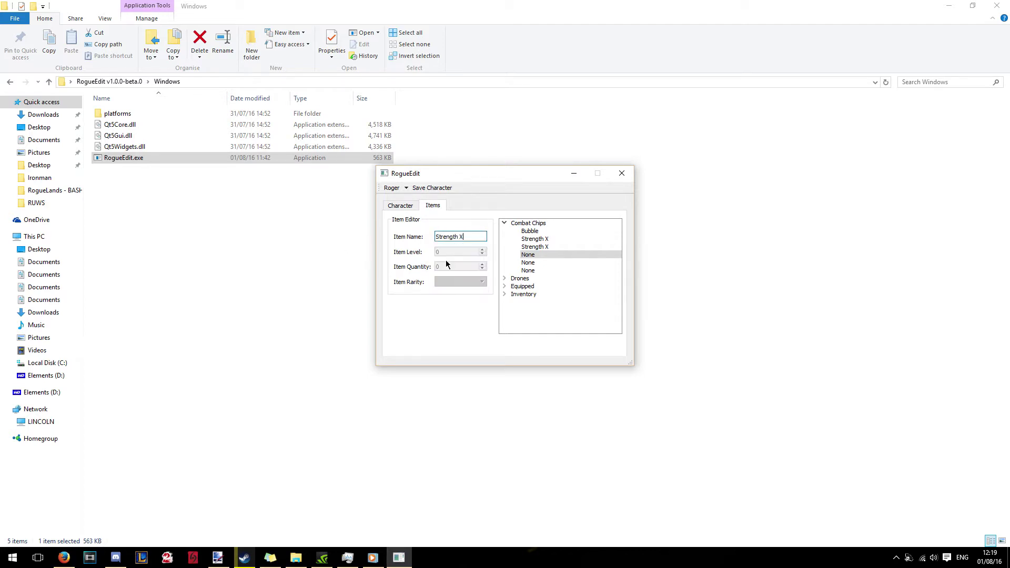
Step: Set the fifth and sixth combat chips to Strength X
left_click(539, 263)
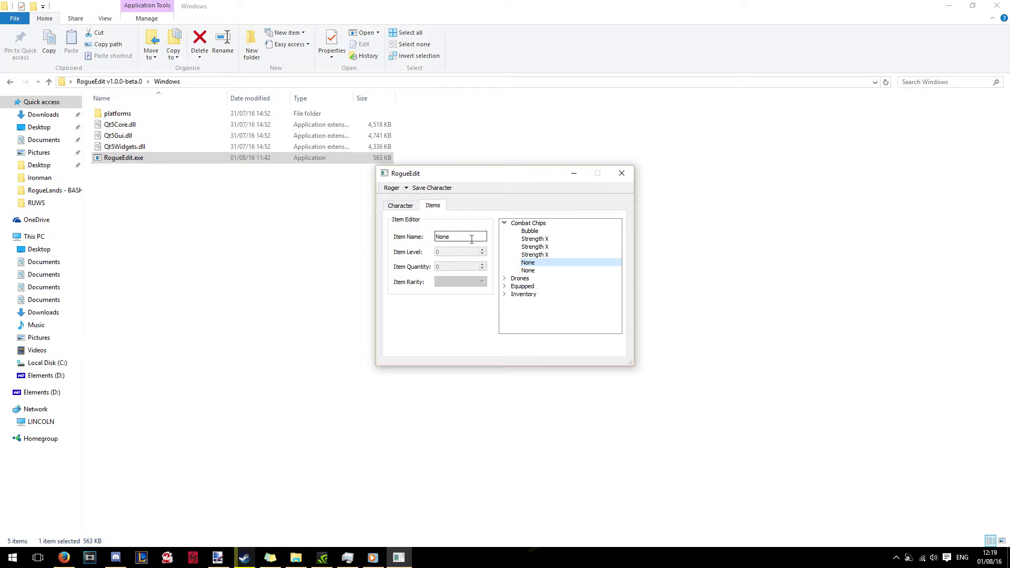
double_click(468, 240)
type("str")
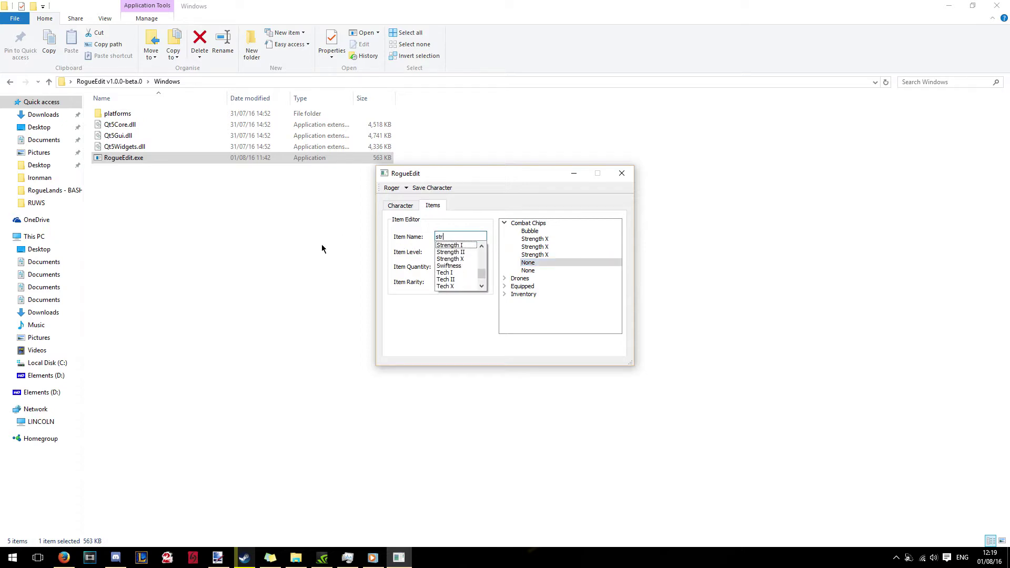
left_click(456, 259)
left_click(542, 270)
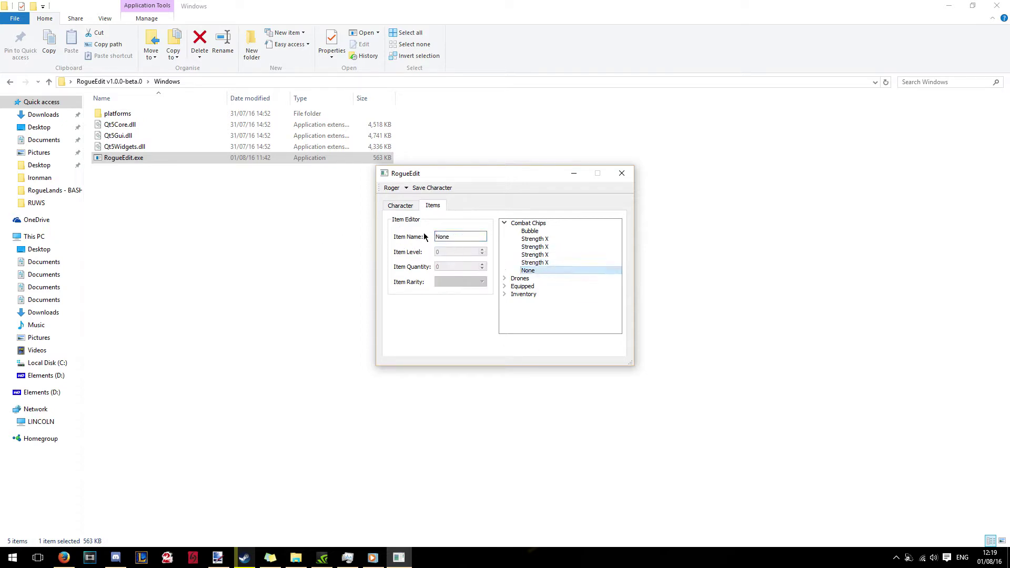
left_click(462, 238)
double_click(462, 238)
type("str")
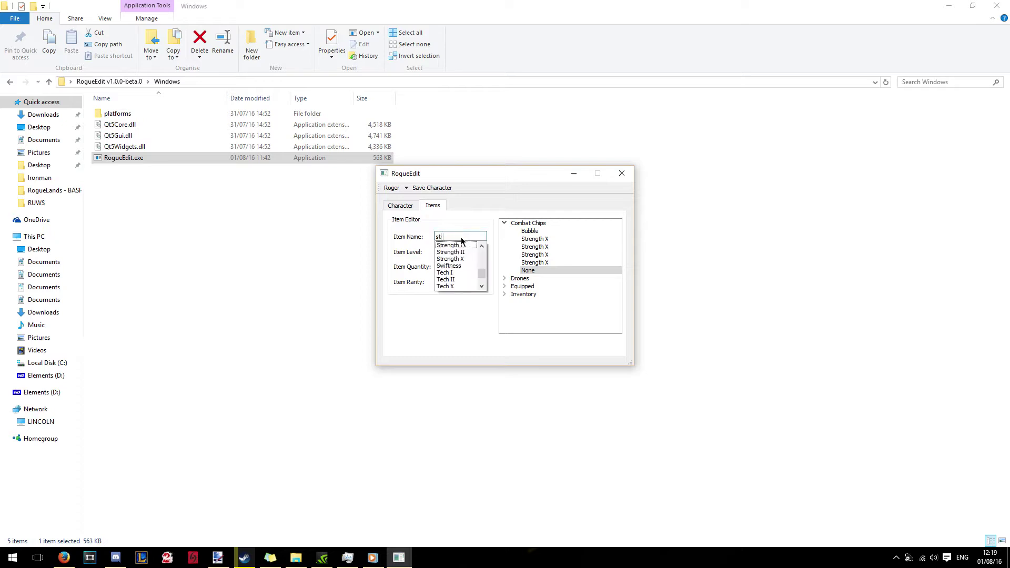
left_click(457, 259)
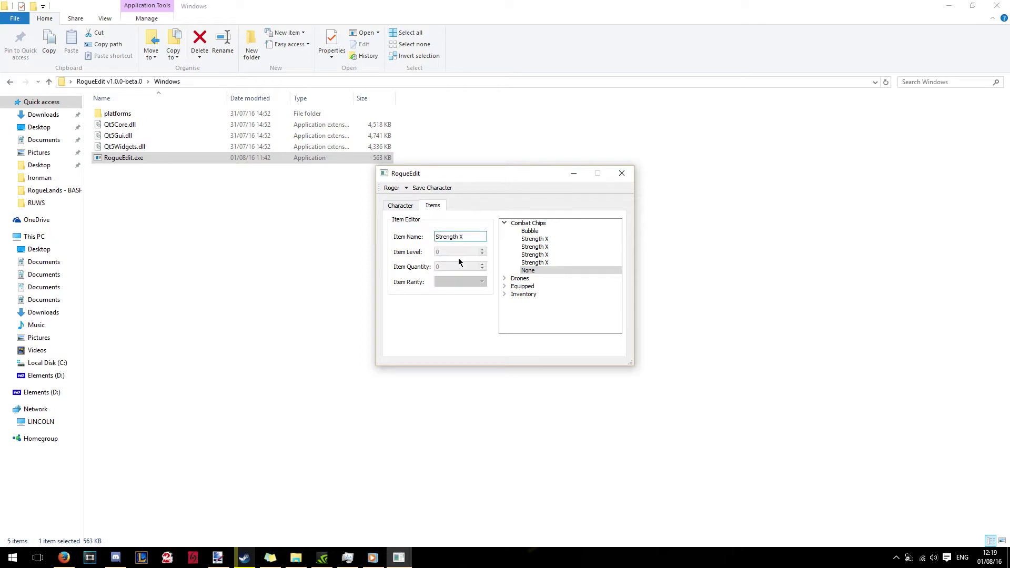
Step: Expand the Drones group and set the second drone to MEGAZORD 36
left_click(504, 279)
left_click(528, 294)
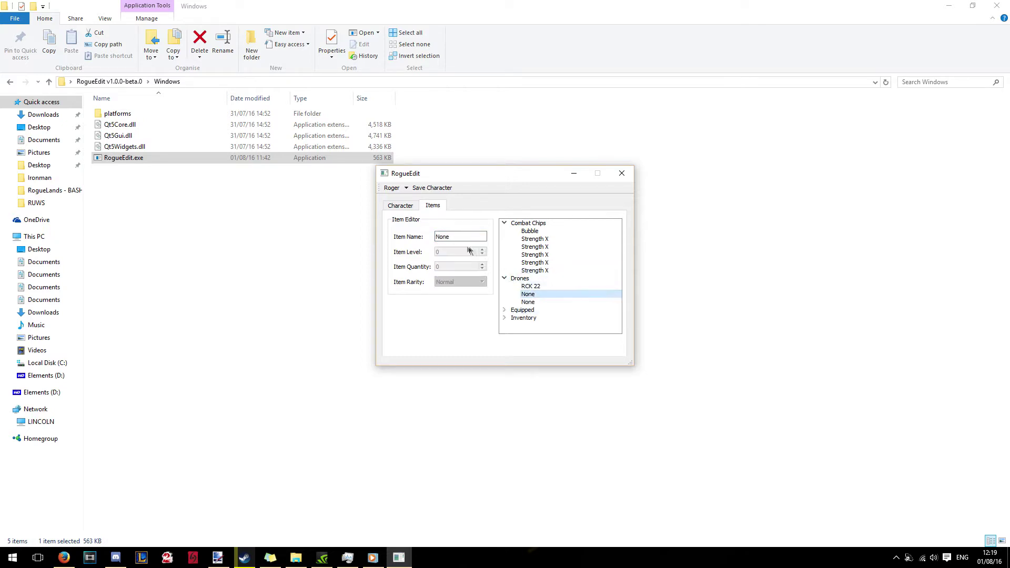
left_click(465, 238)
double_click(465, 238)
type("mega")
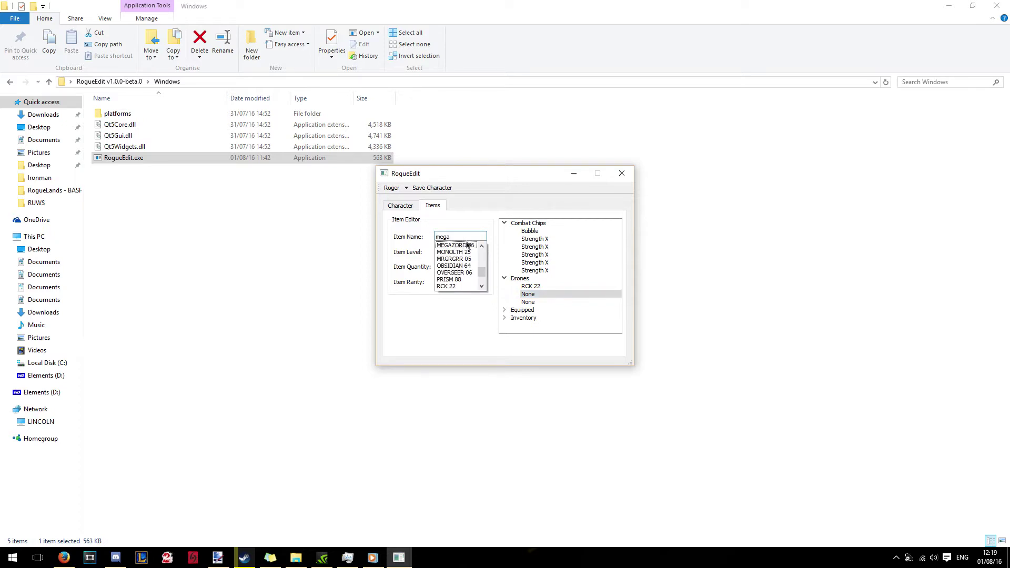
left_click(465, 245)
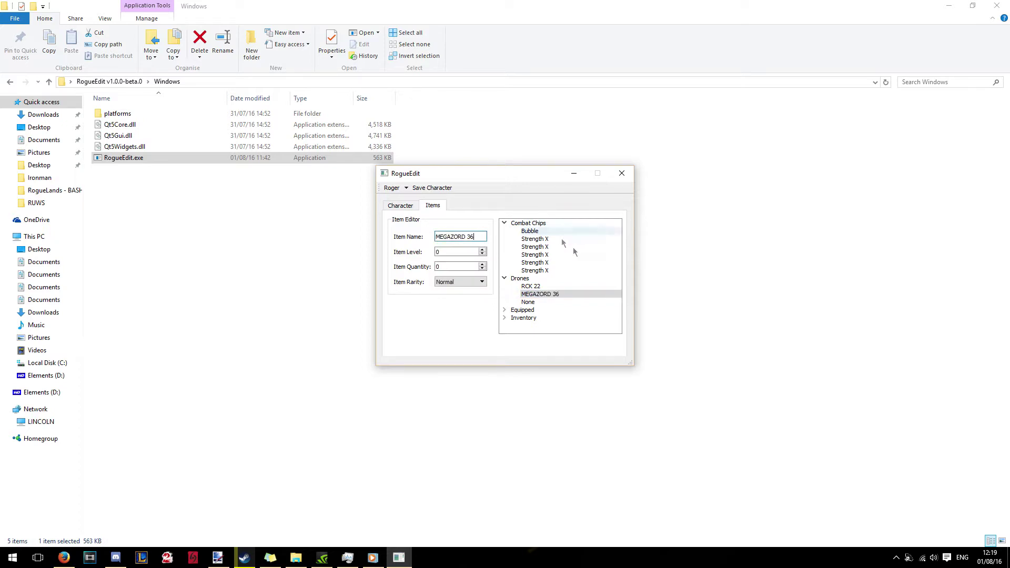
Step: Set the third drone to BTTRFLY 8
left_click(535, 303)
left_click(467, 236)
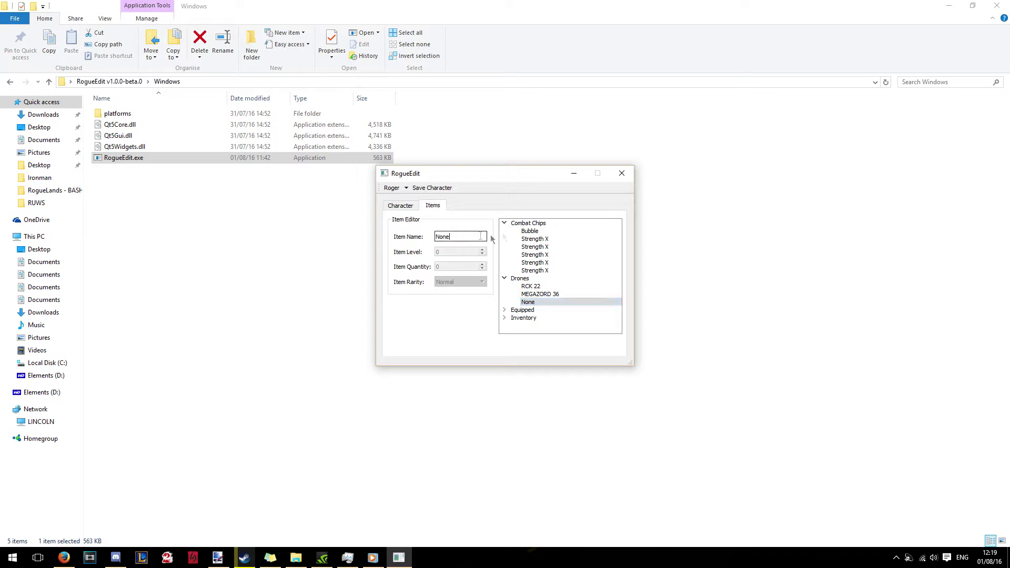
key("BackSpace")
key("BackSpace")
key("BackSpace")
key("BackSpace")
type("b")
left_click(450, 259)
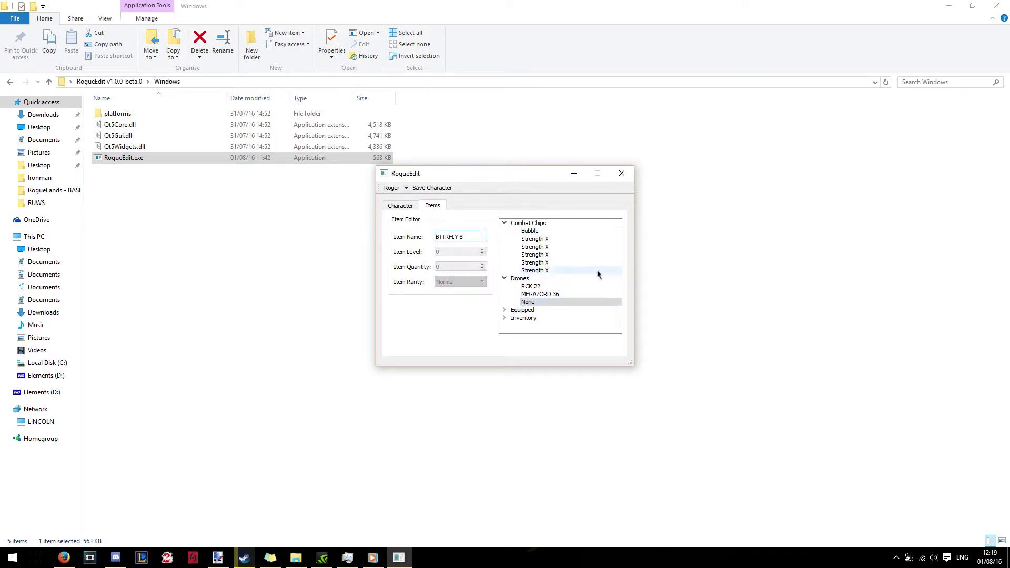
Step: Expand the Equipped group and replace the Aetherblade weapon with a Caster Sword
left_click(547, 310)
left_click(504, 309)
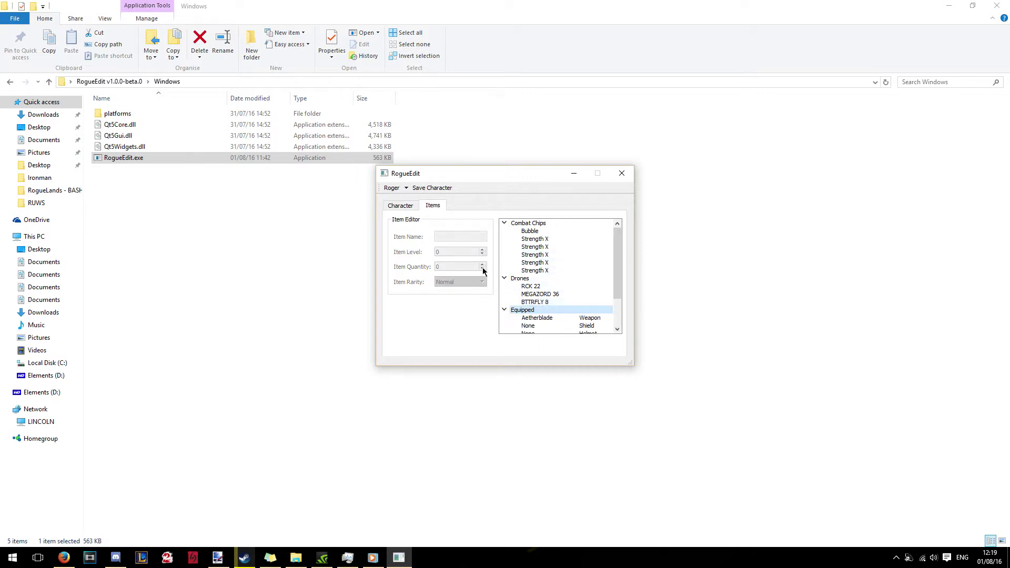
left_click(547, 318)
scroll(555, 295, "down", 2)
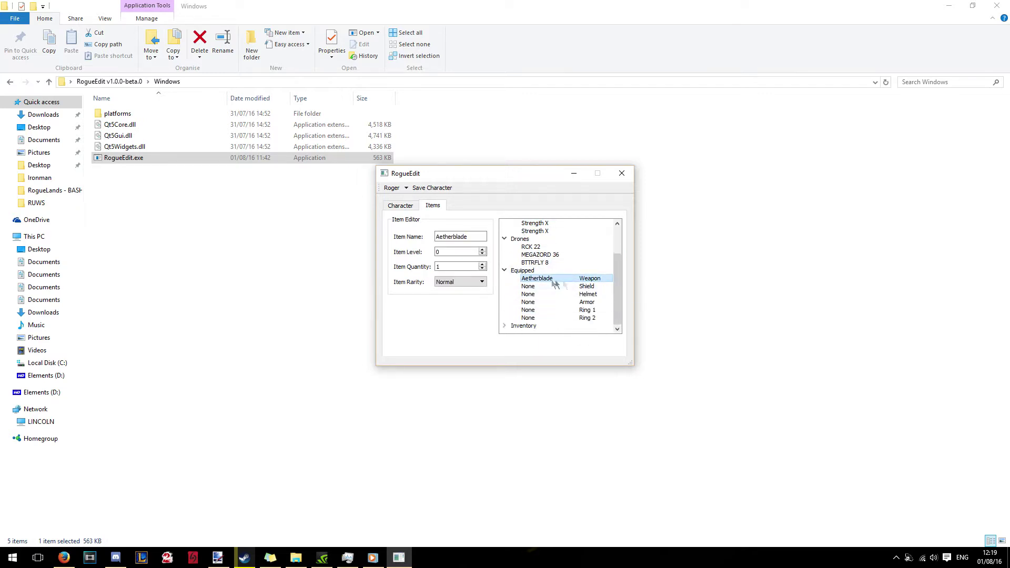
double_click(452, 237)
type("Caster")
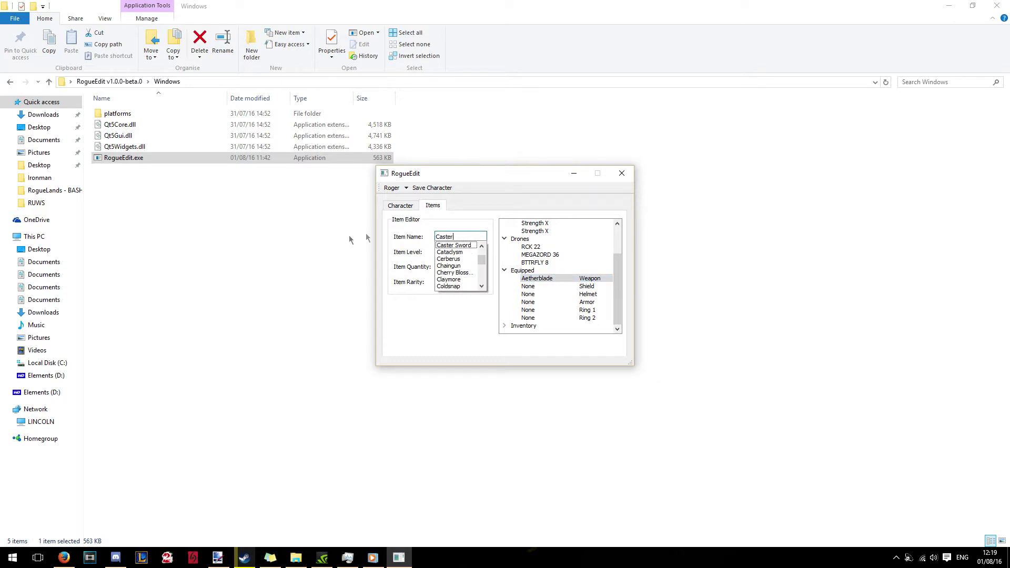
left_click(459, 246)
Step: Set the Caster Sword's item level to 10 and its rarity to Legendary
left_click(461, 251)
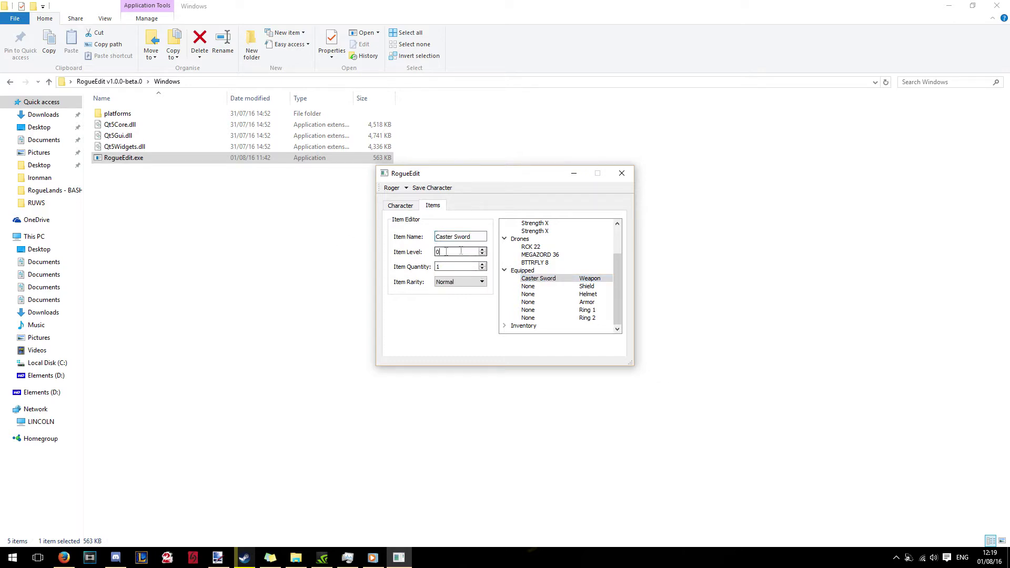
double_click(462, 251)
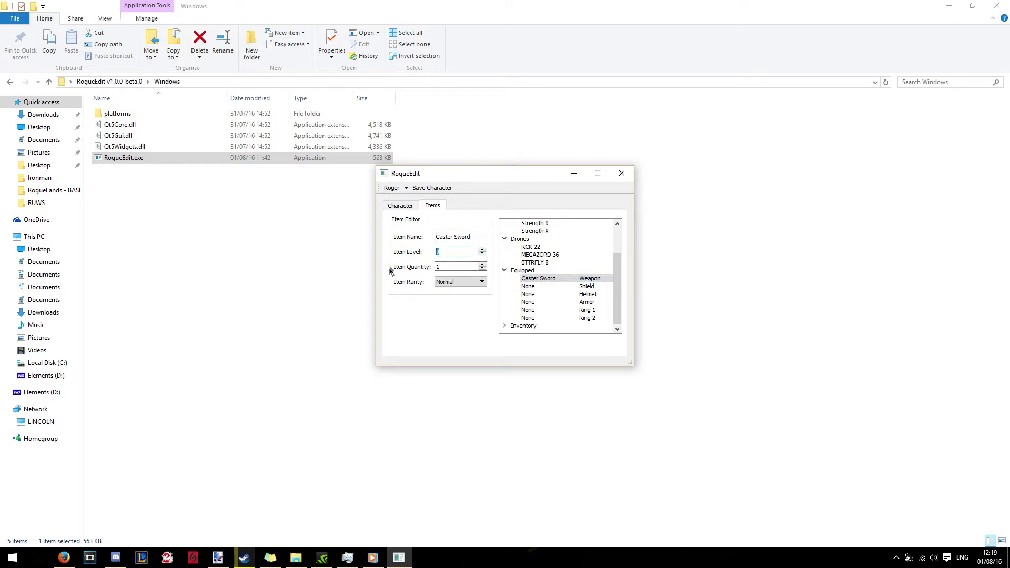
double_click(438, 267)
left_click(472, 283)
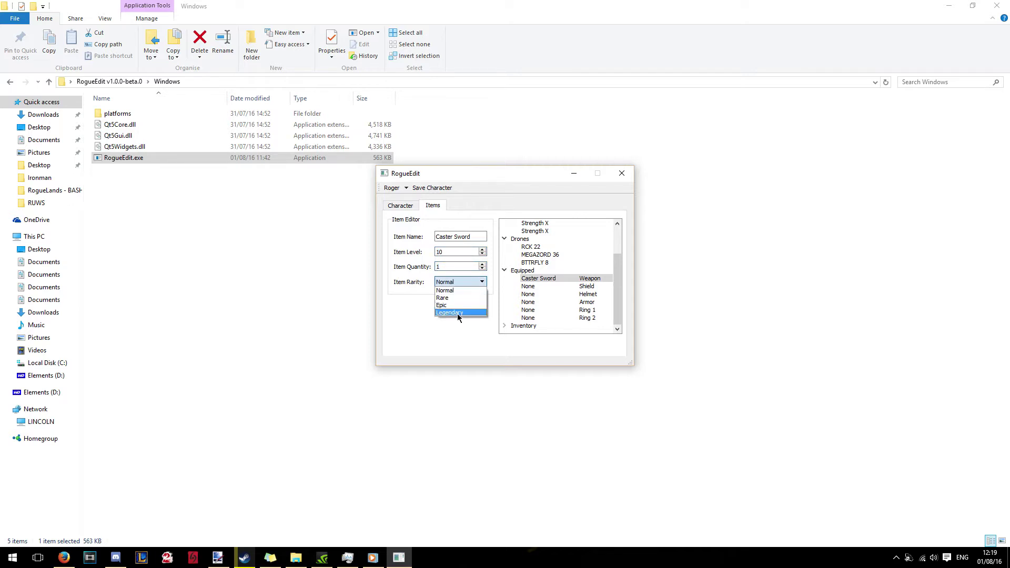
left_click(456, 314)
Step: Select the empty Shield slot, look for a knight shield and choose Oathkeeper as the item name
left_click(557, 287)
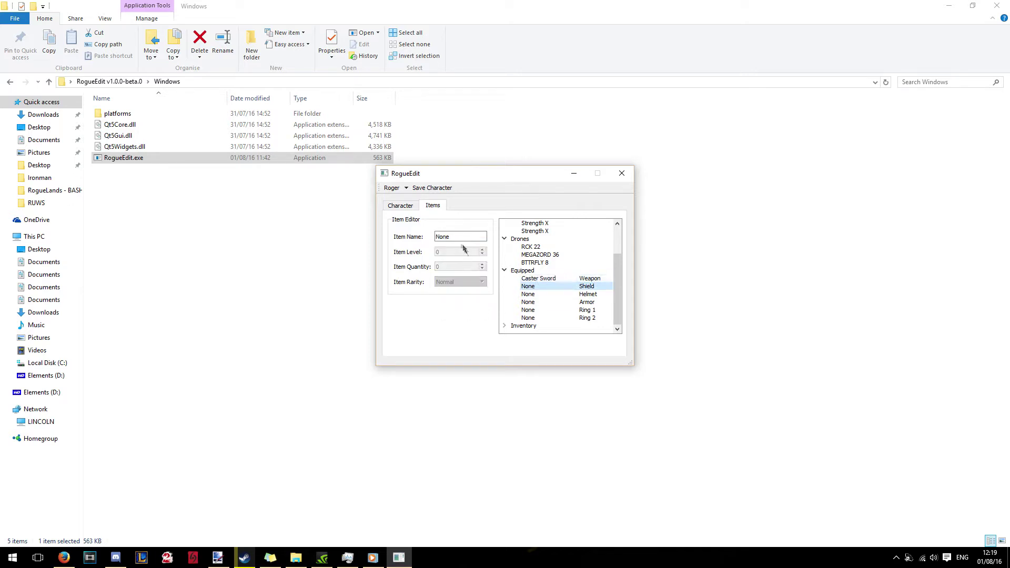
left_click_drag(461, 236, 369, 250)
key("BackSpace")
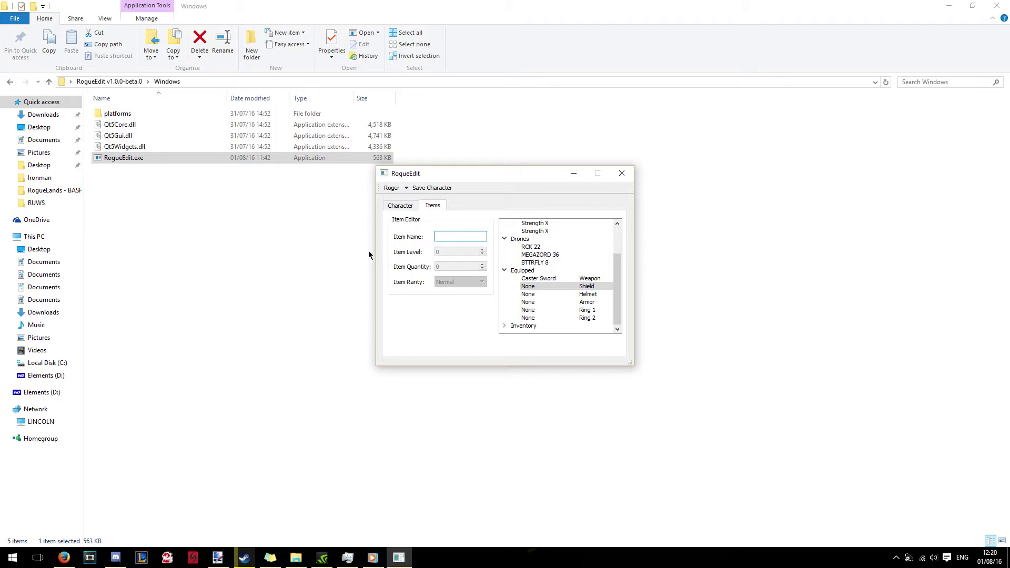
type("knight")
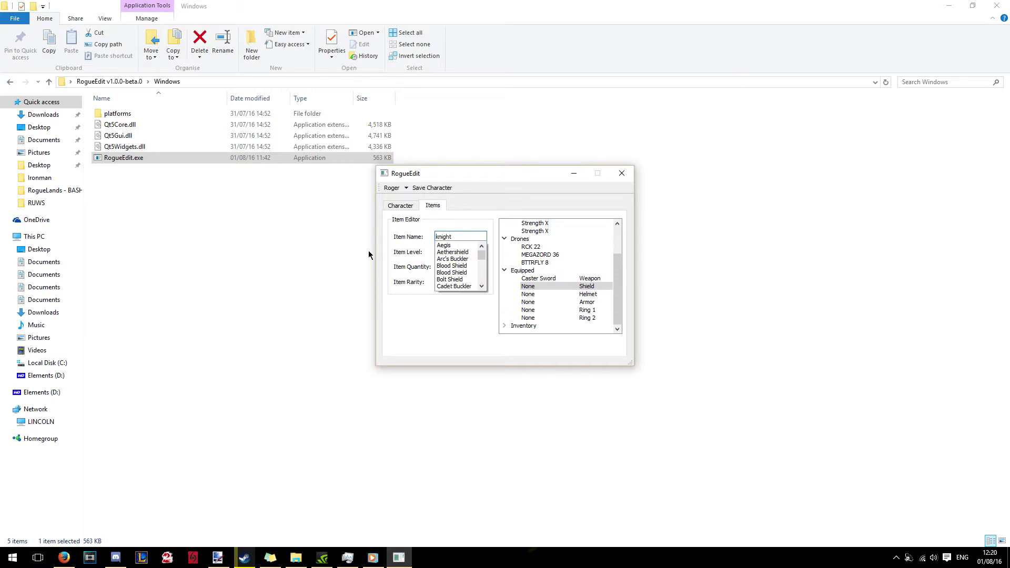
scroll(483, 288, "down", 4)
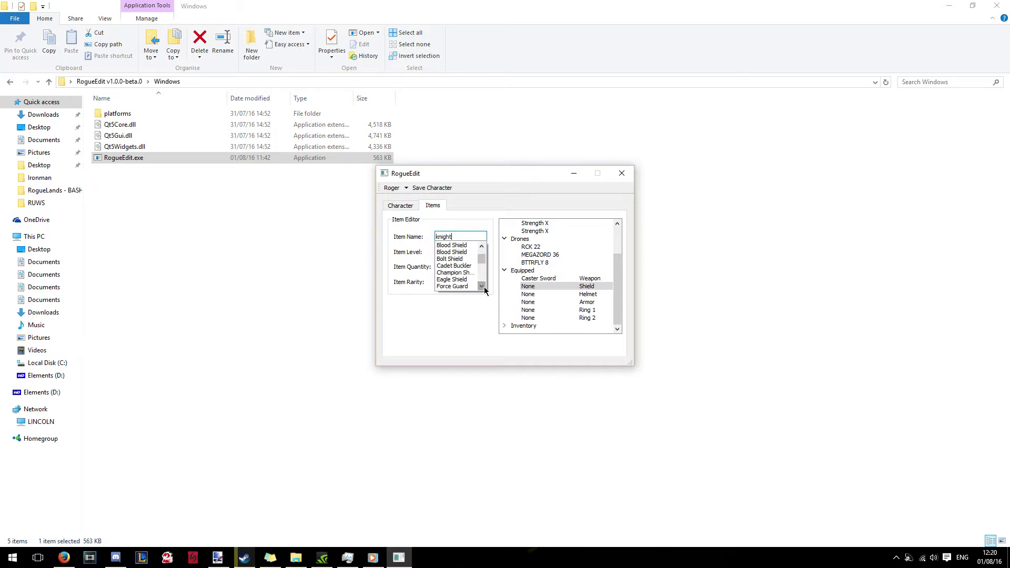
left_click(459, 262)
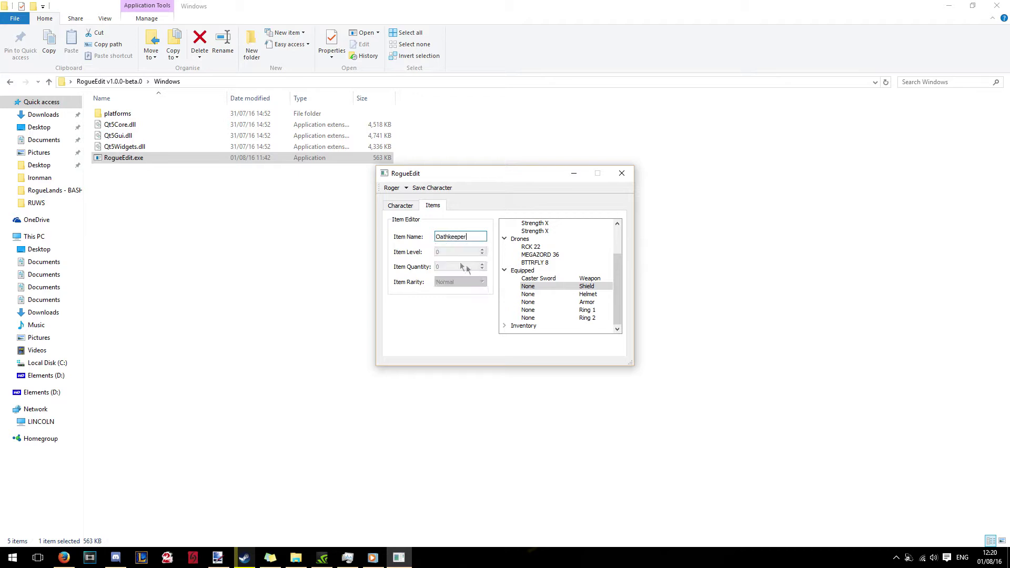
Step: Replace the Shield slot's item name with Peacekeeper
left_click_drag(474, 235, 424, 244)
key("BackSpace")
type("Peac")
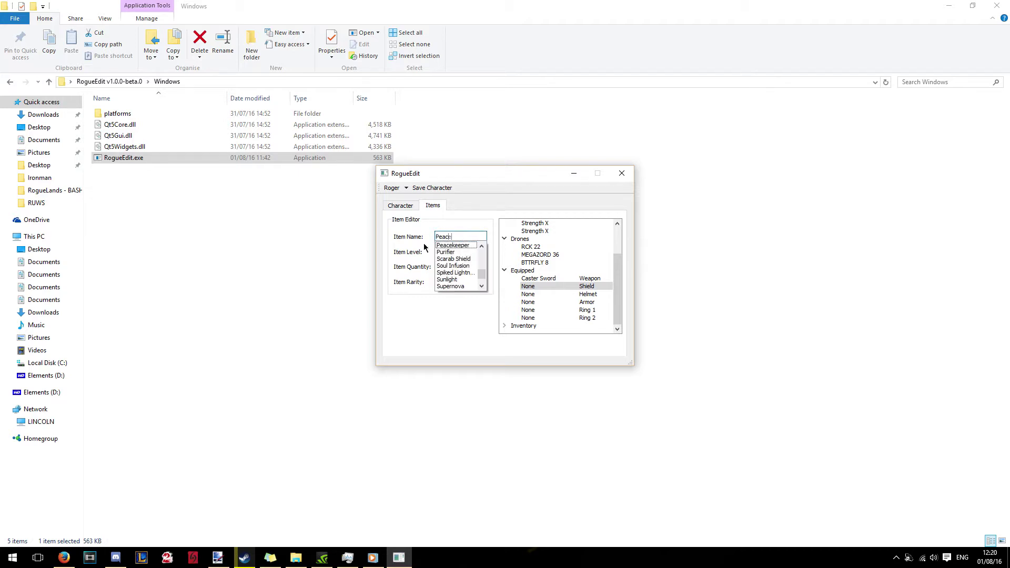
type("e")
left_click(447, 245)
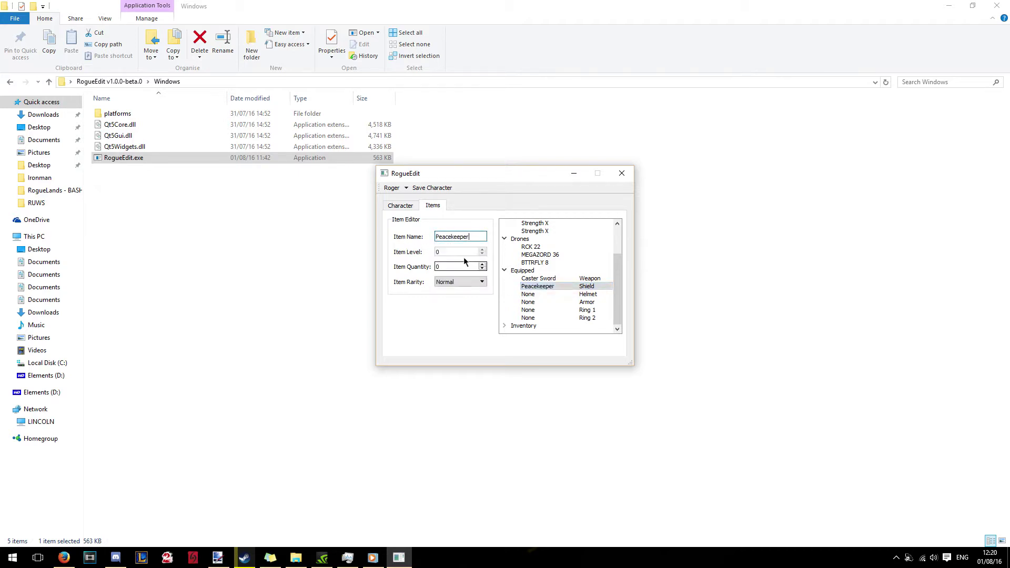
Step: Set the Peacekeeper shield's item level to 10, its quantity to 1 and its rarity to Legendary
left_click(437, 252)
type("1")
left_click(482, 265)
left_click(474, 282)
left_click(464, 317)
Step: Fill the empty Helmet slot with Azazel's Helm
left_click(534, 294)
left_click_drag(463, 238, 392, 247)
key("BackSpace")
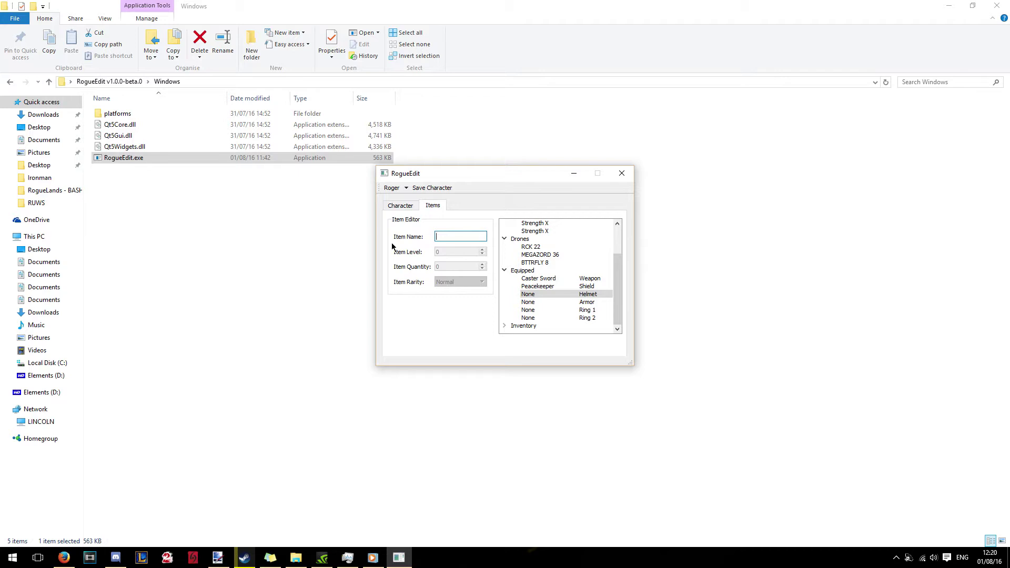
type("aze")
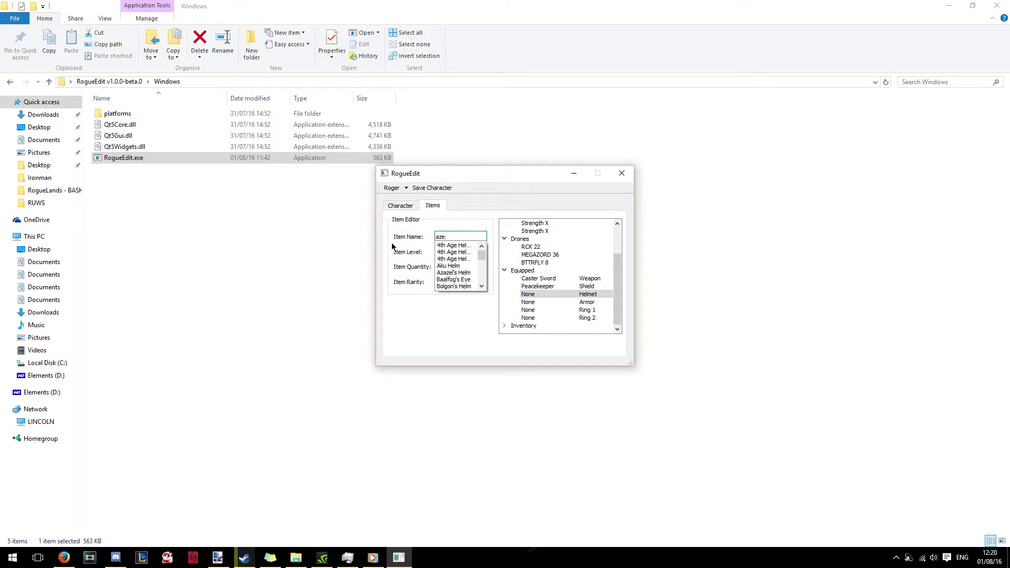
key("BackSpace")
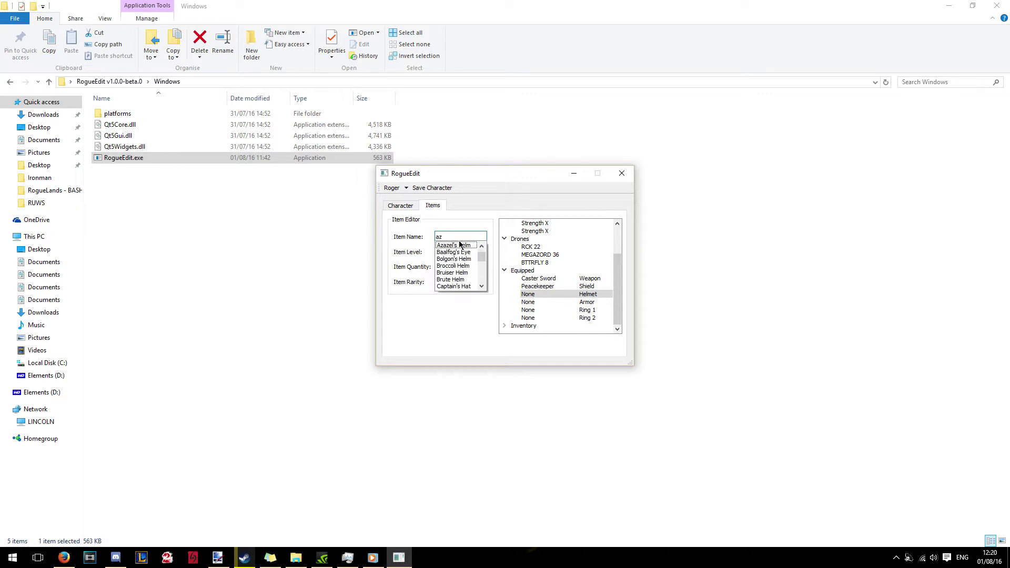
left_click(460, 244)
key("Tab")
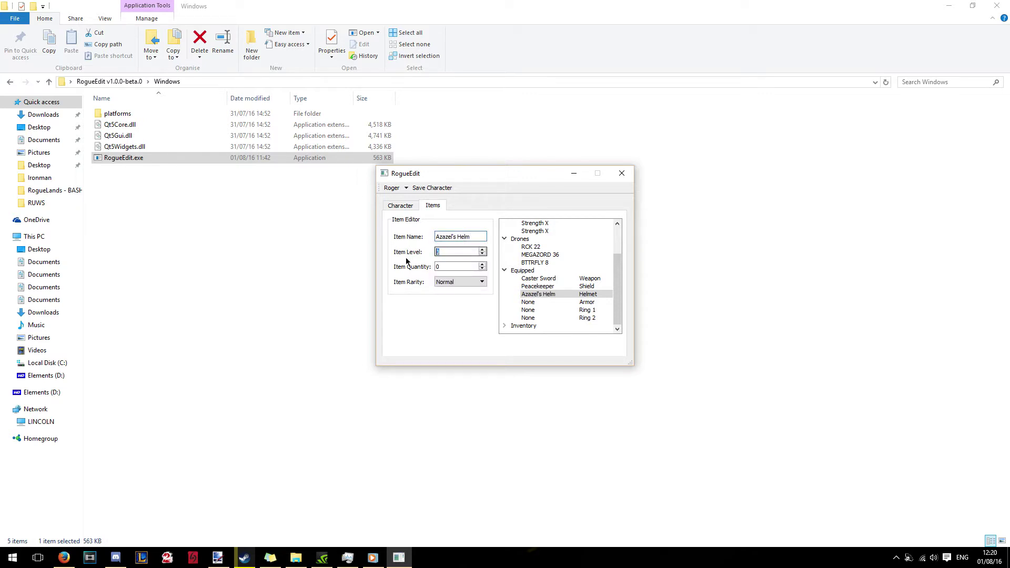
Step: Set Azazel's Helm to item level 10, quantity 1 and Legendary rarity
type("10")
key("Tab")
type("1")
left_click(463, 283)
left_click(449, 315)
Step: Fill the empty Armor slot with Azazel's Armor
left_click(529, 302)
key("Tab")
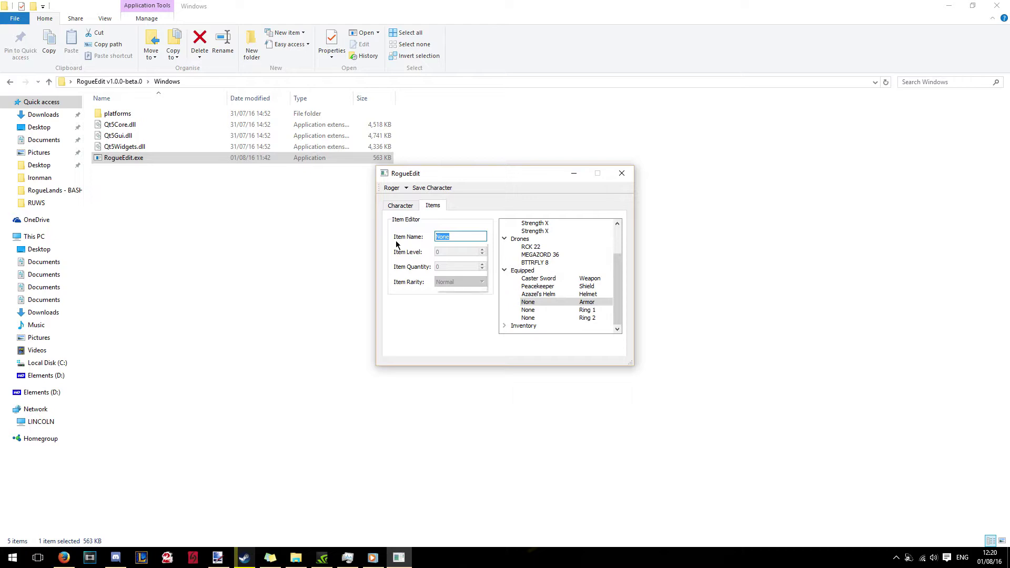
type("aza")
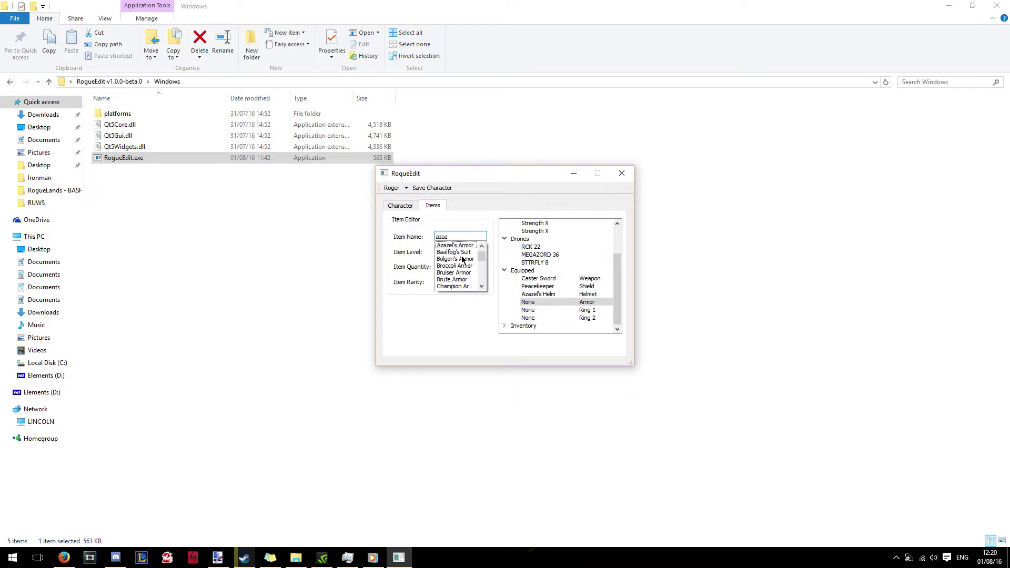
type("z")
left_click(461, 246)
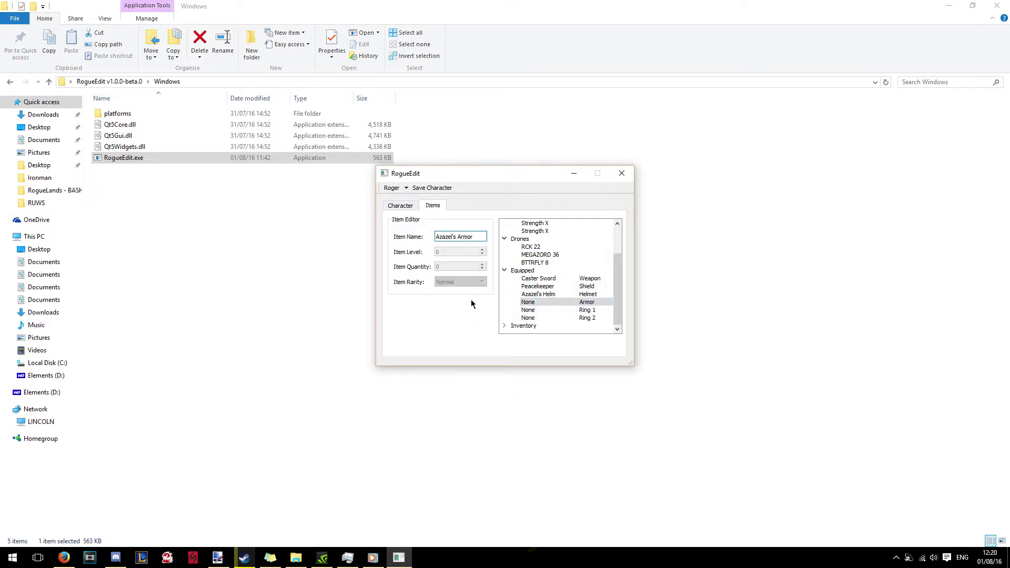
key("Return")
Step: Set Azazel's Armor to item level 10, quantity 1 and Legendary rarity
left_click(453, 252)
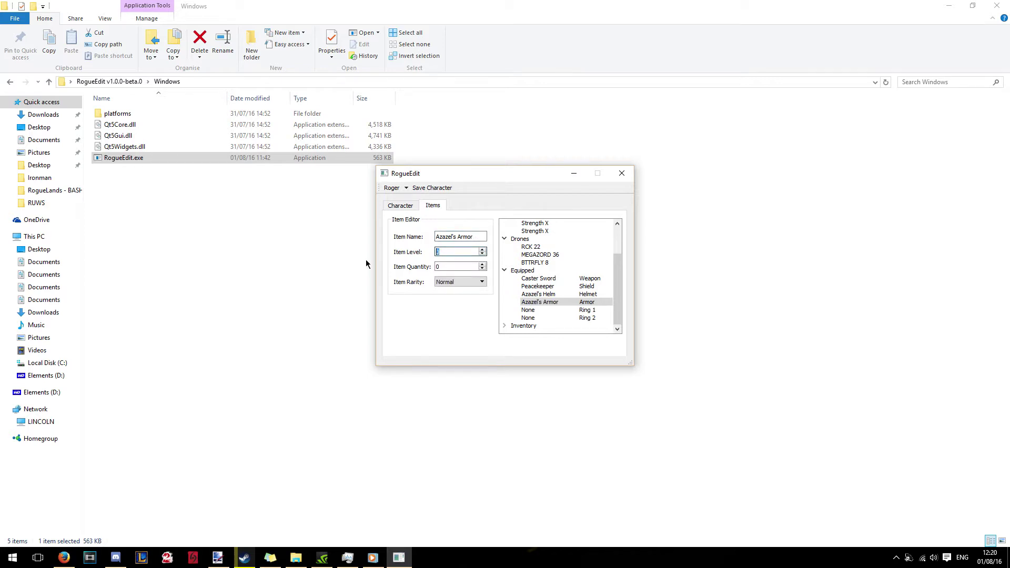
key("BackSpace")
type("10")
type("1")
key("Tab")
left_click(461, 282)
left_click(454, 317)
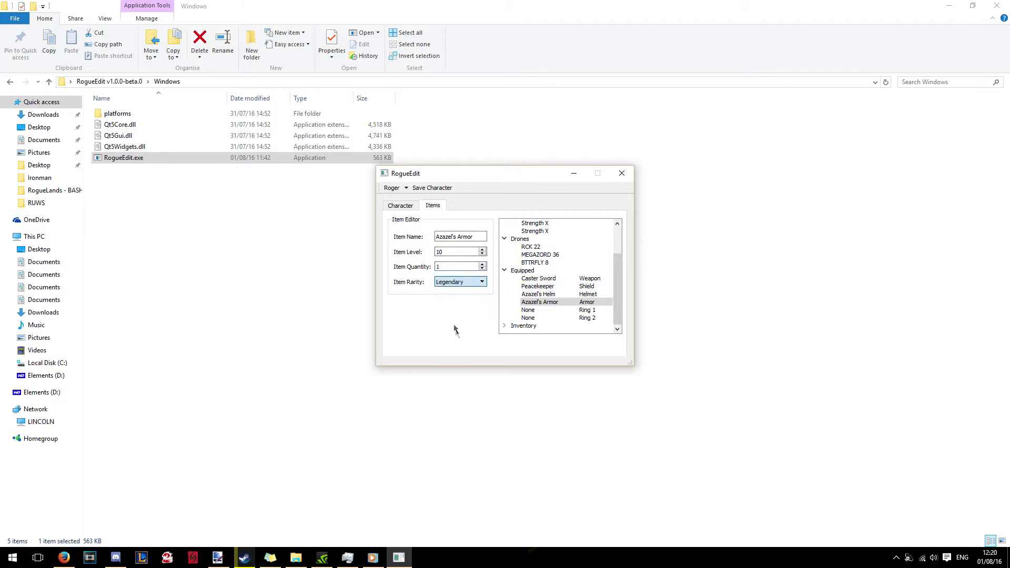
Step: Fill the empty Ring 1 slot with a Gallahad Ring
left_click(528, 310)
key("shift+Tab")
key("BackSpace")
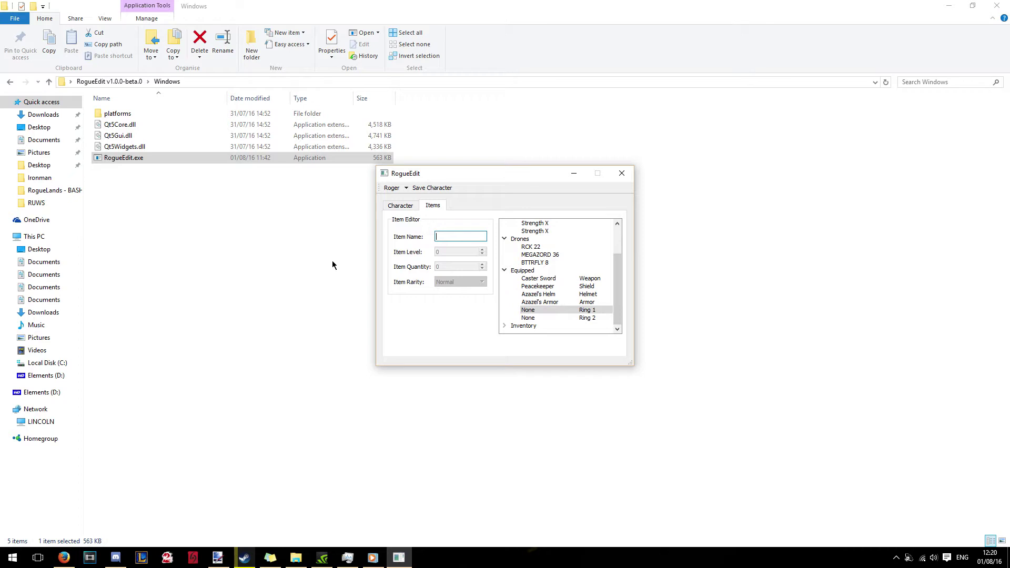
type("galla")
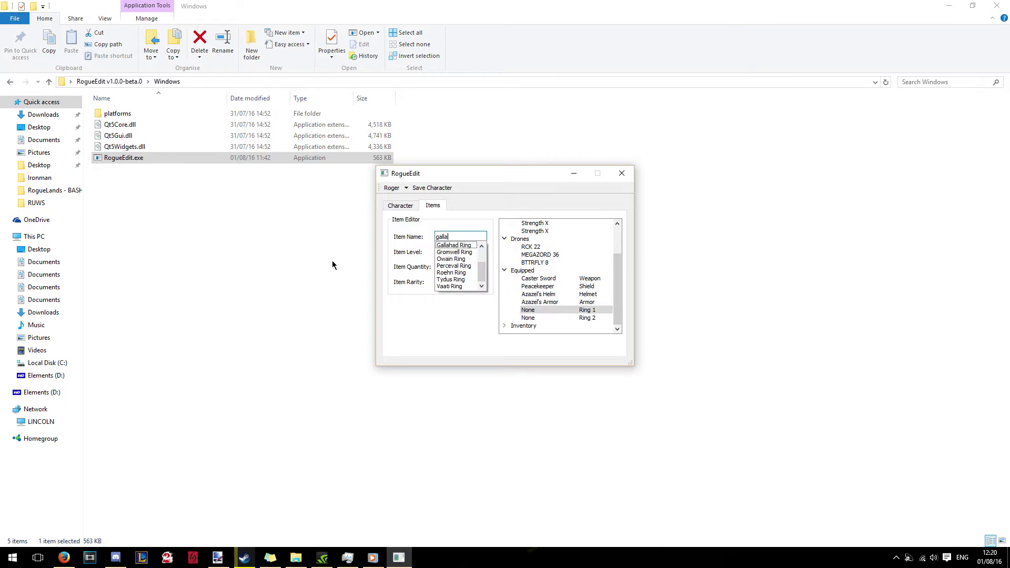
left_click(461, 247)
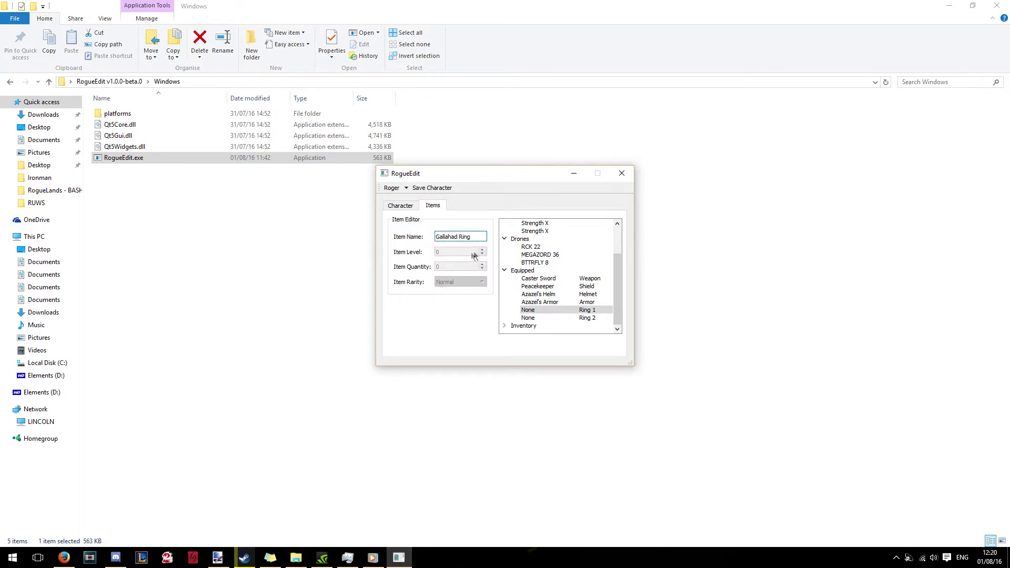
key("Tab")
Step: Set the Ring 1 Gallahad Ring to item level 10, quantity 1 and Legendary rarity
type("1")
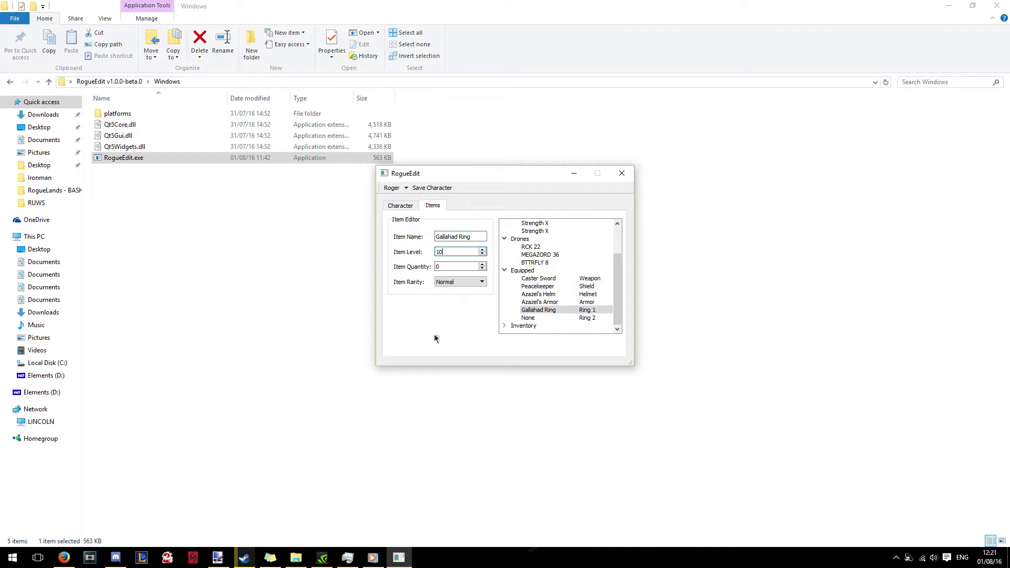
key("Tab")
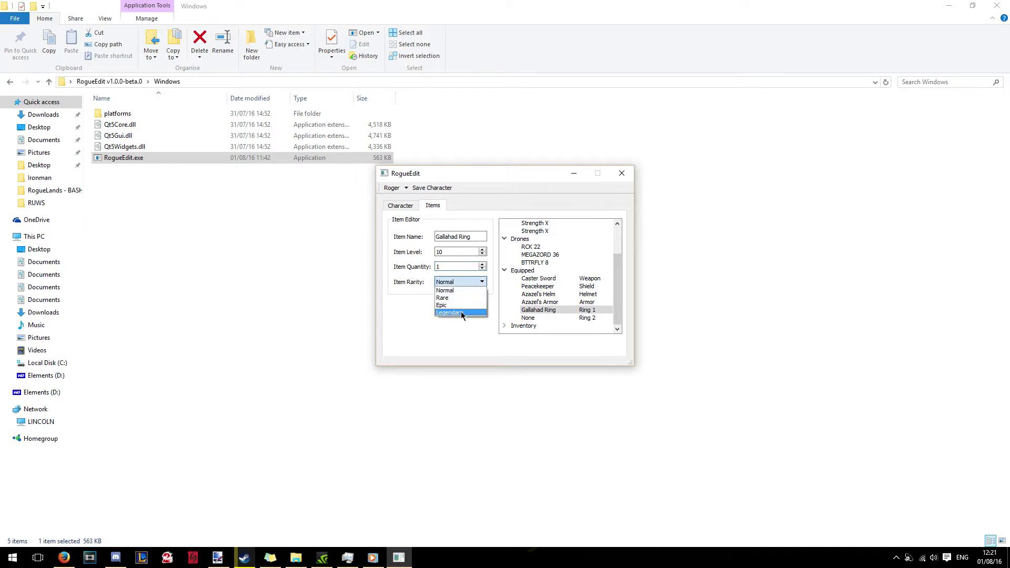
left_click(461, 312)
Step: Fill the empty Ring 2 slot with a second Gallahad Ring
left_click(538, 318)
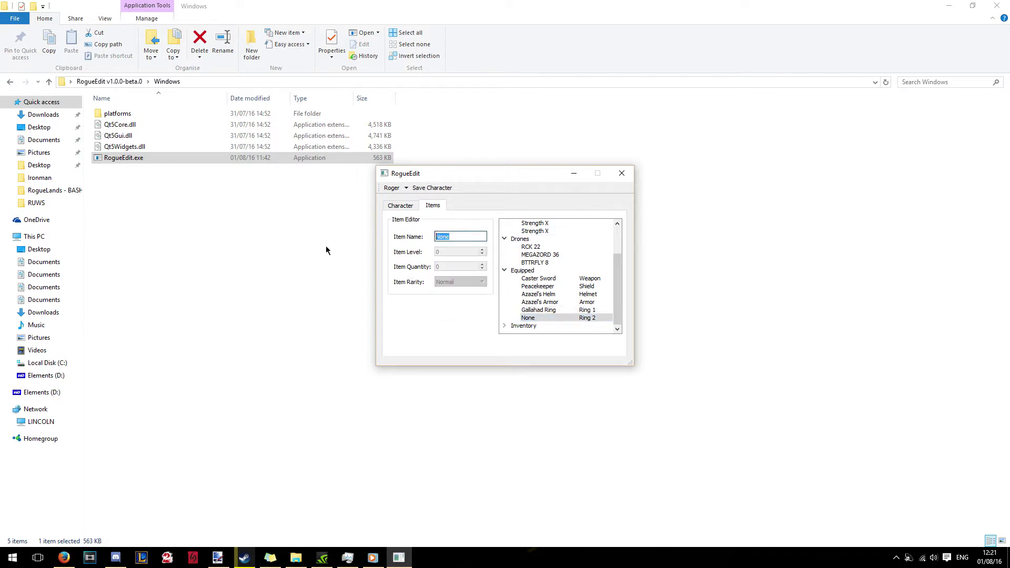
type("gall")
left_click(451, 246)
key("Return")
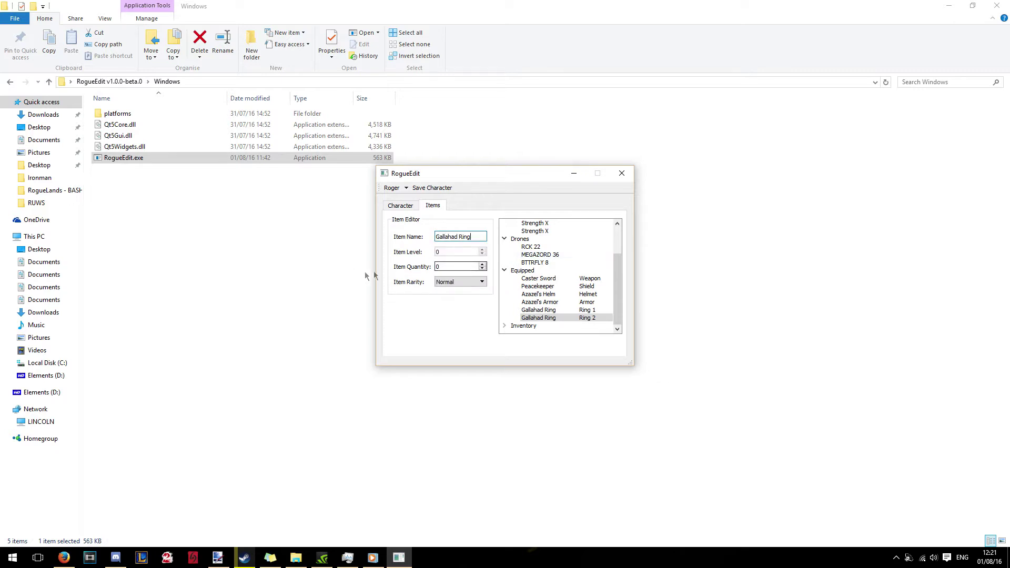
Step: Set the Ring 2 Gallahad Ring to item level 10, quantity 1 and Legendary rarity
left_click(438, 251)
type("1")
left_click(482, 255)
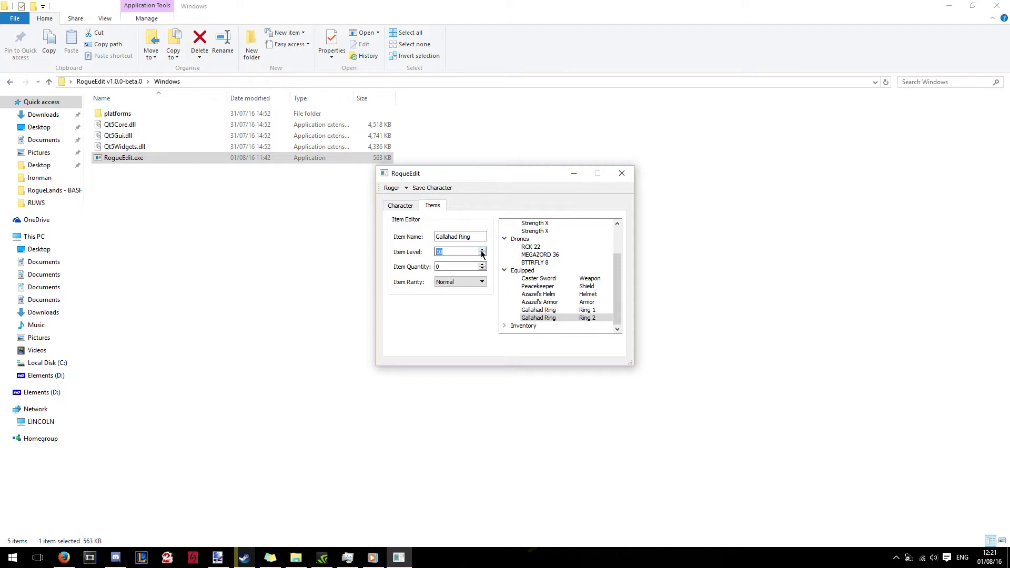
key("Tab")
type("1")
left_click(457, 282)
left_click(448, 313)
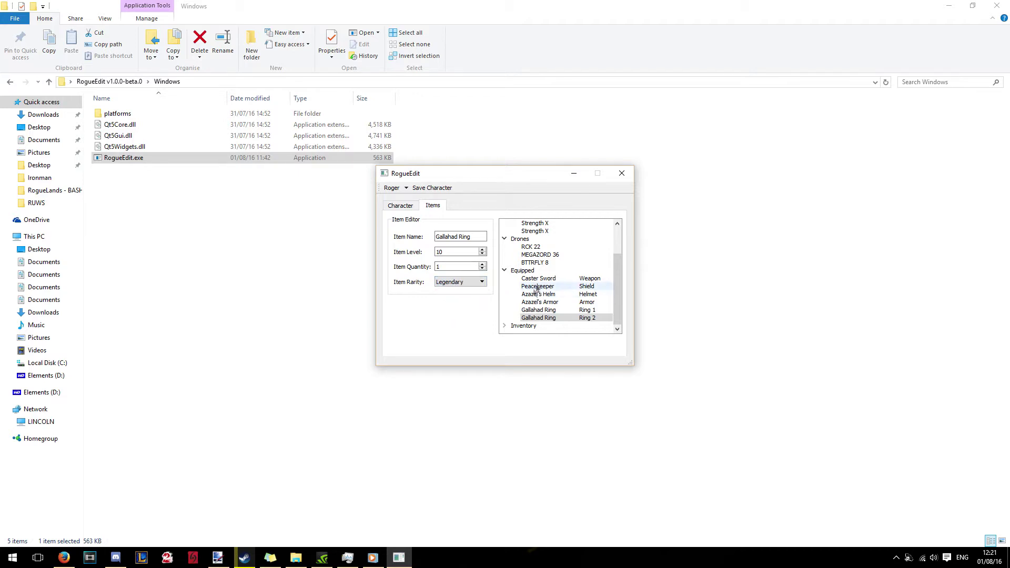
Step: Expand the Inventory group and fill its first slot with the Credit item
left_click(504, 325)
scroll(529, 310, "down", 3)
scroll(529, 312, "down", 3)
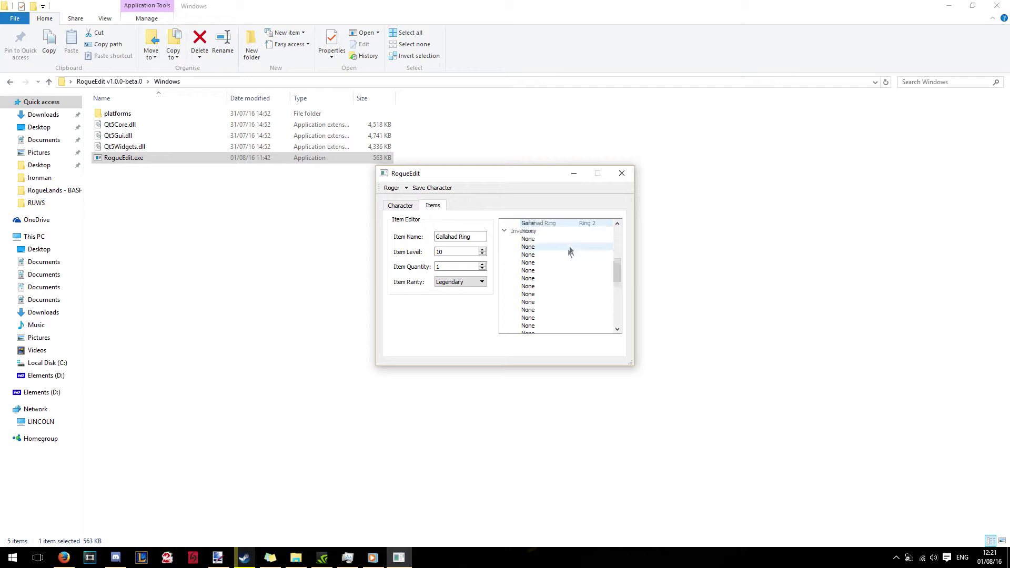
left_click(527, 286)
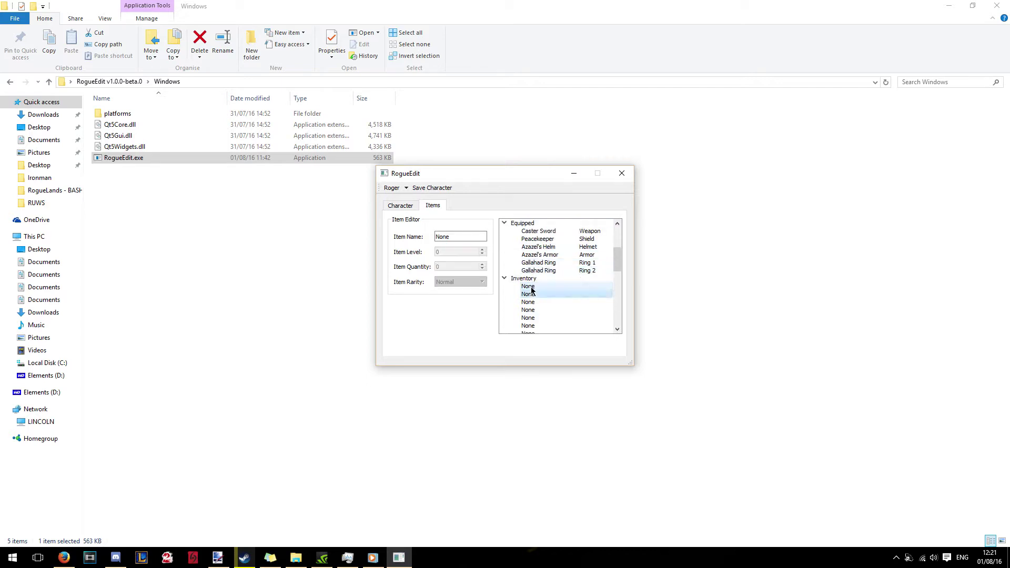
left_click_drag(462, 238, 384, 236)
type("Credit")
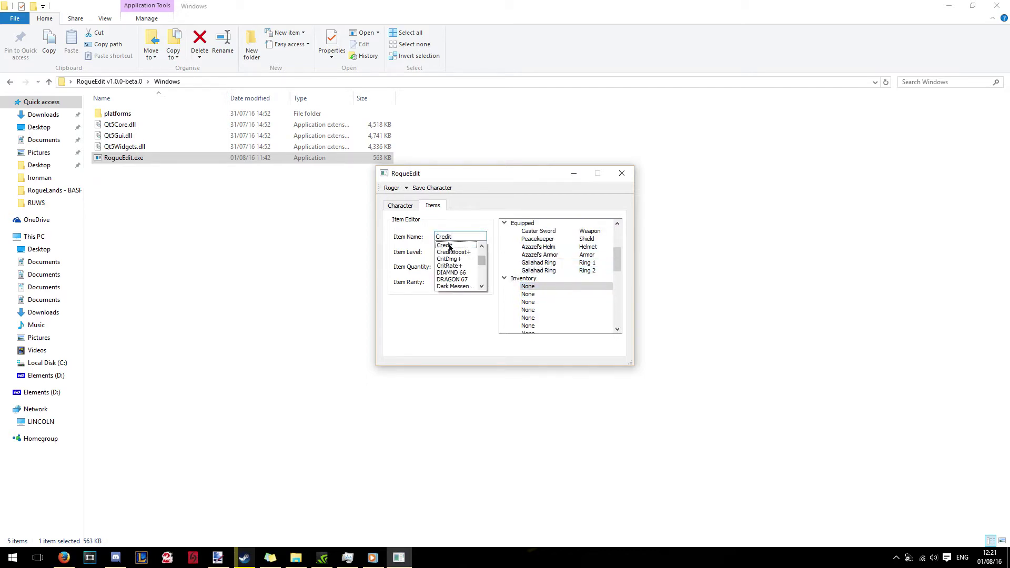
left_click(456, 251)
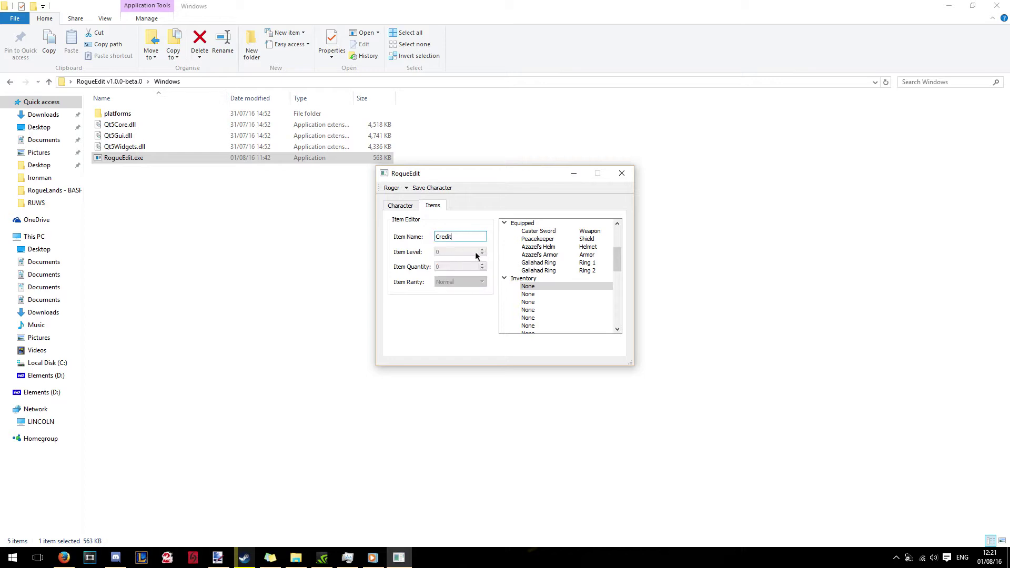
key("Return")
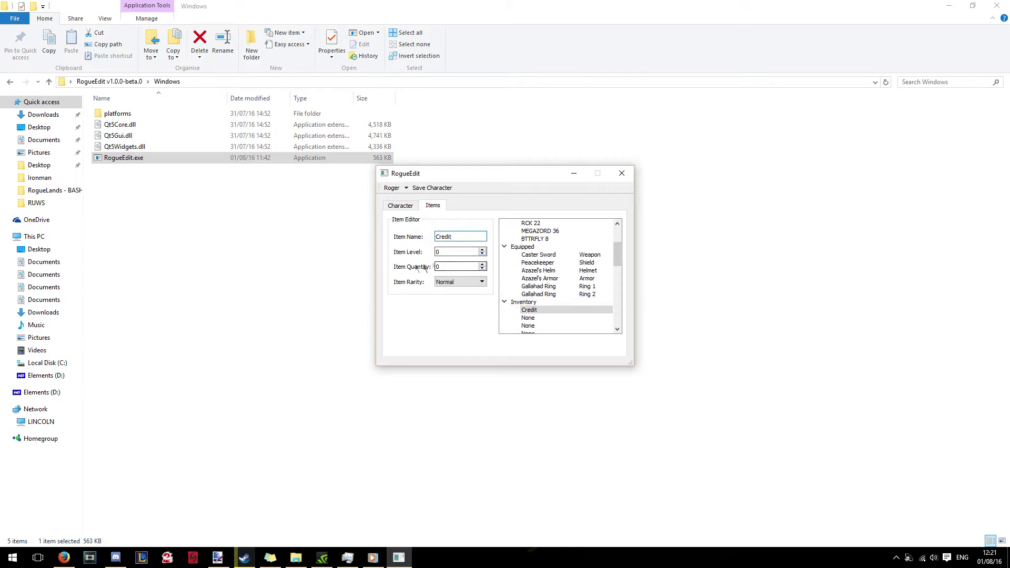
Step: Try to raise the Credit item's quantity, and re-enter Credit as the item name
left_click_drag(451, 266, 403, 276)
type("1999")
left_click_drag(473, 237, 392, 243)
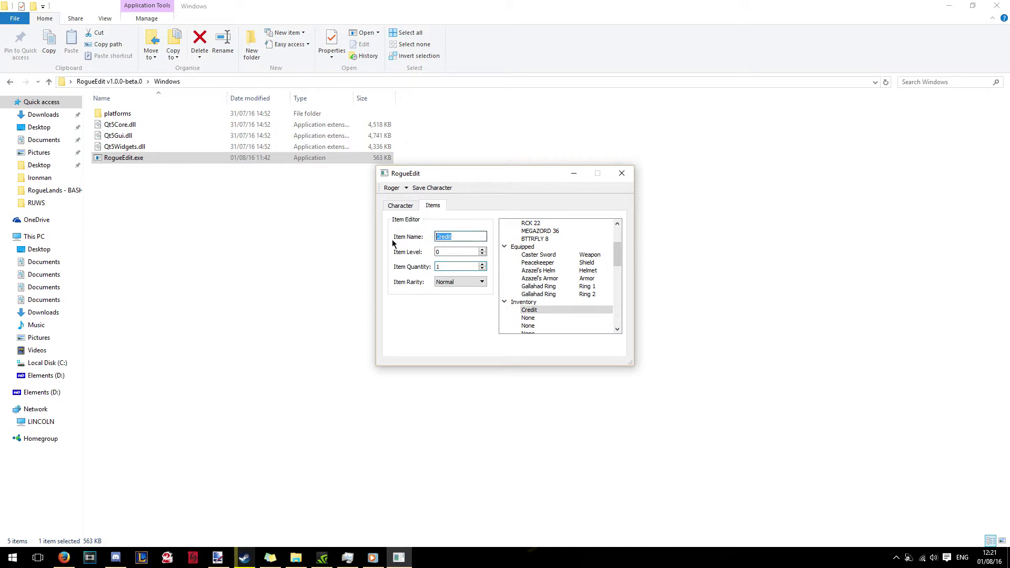
key("BackSpace")
type("Credi")
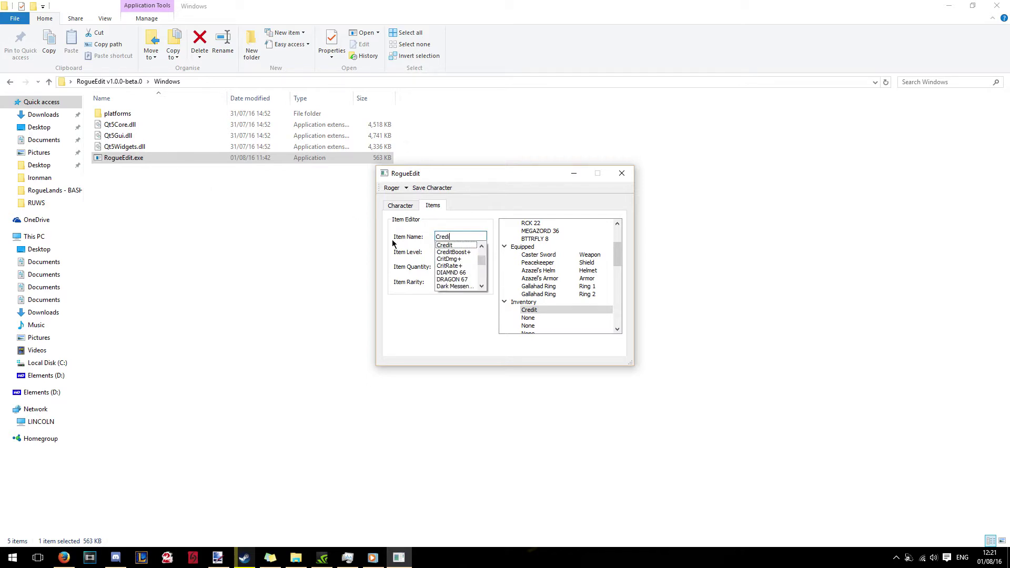
left_click(448, 245)
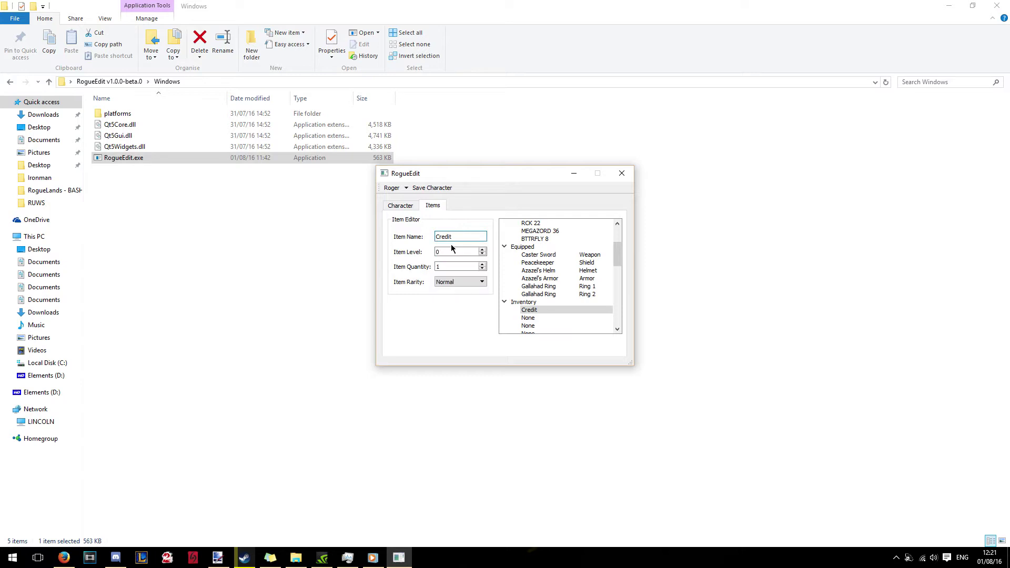
Step: Set the Credit item's quantity to 9999 in the first Inventory slot
double_click(451, 268)
type("9999")
left_click(450, 285)
left_click(451, 282)
Step: Fill the second Inventory slot with an Aetherblade at item level 5 and quantity 342, and choose its rarity
scroll(573, 304, "down", 1)
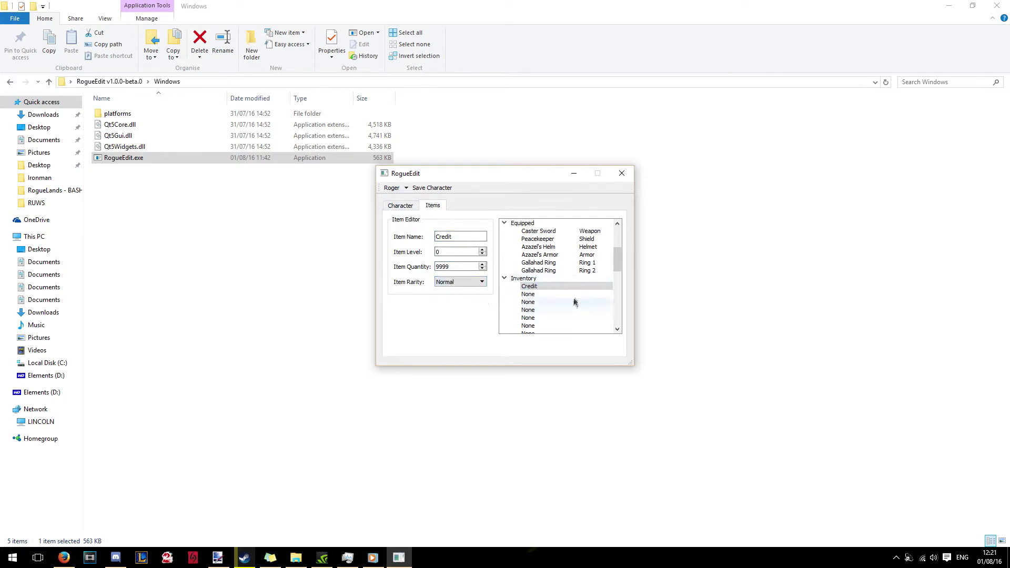
left_click(541, 299)
left_click_drag(450, 236, 405, 244)
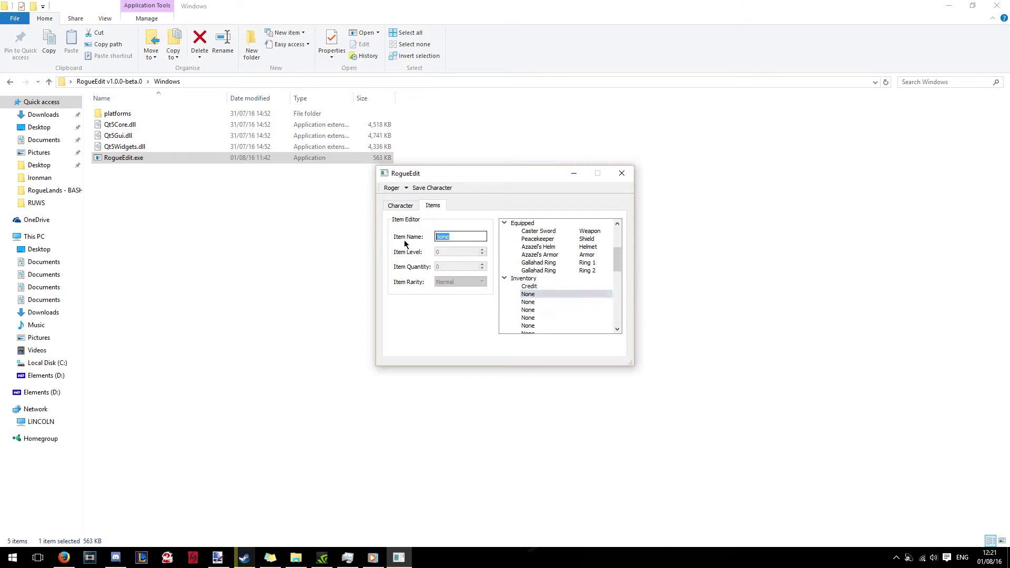
key("BackSpace")
type("Aetherblade")
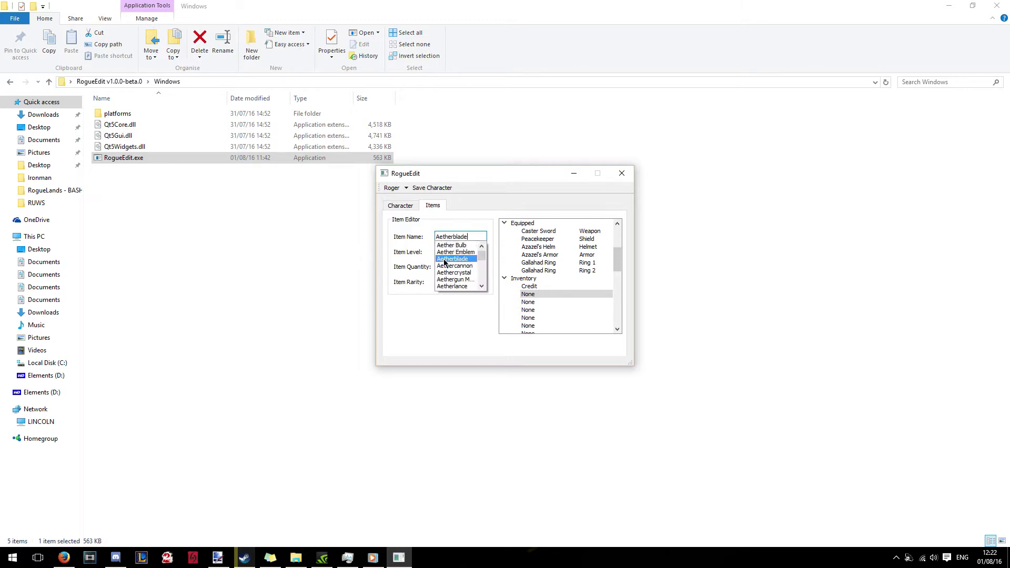
left_click(444, 260)
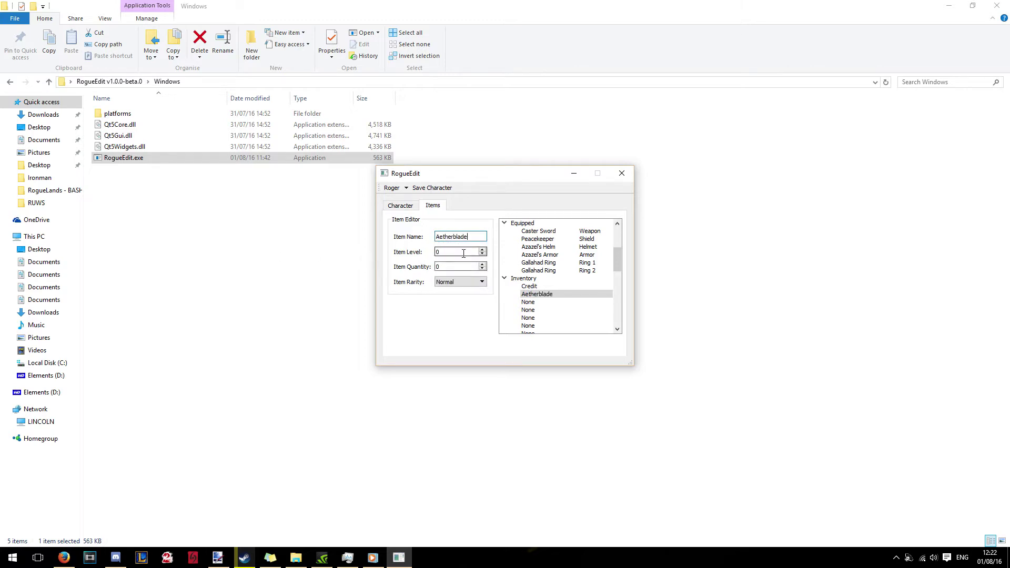
key("Tab")
left_click(457, 283)
Step: Set the character's heart stat to 999 and the brown and purple stats to 450, save the character and close the editor
left_click(402, 206)
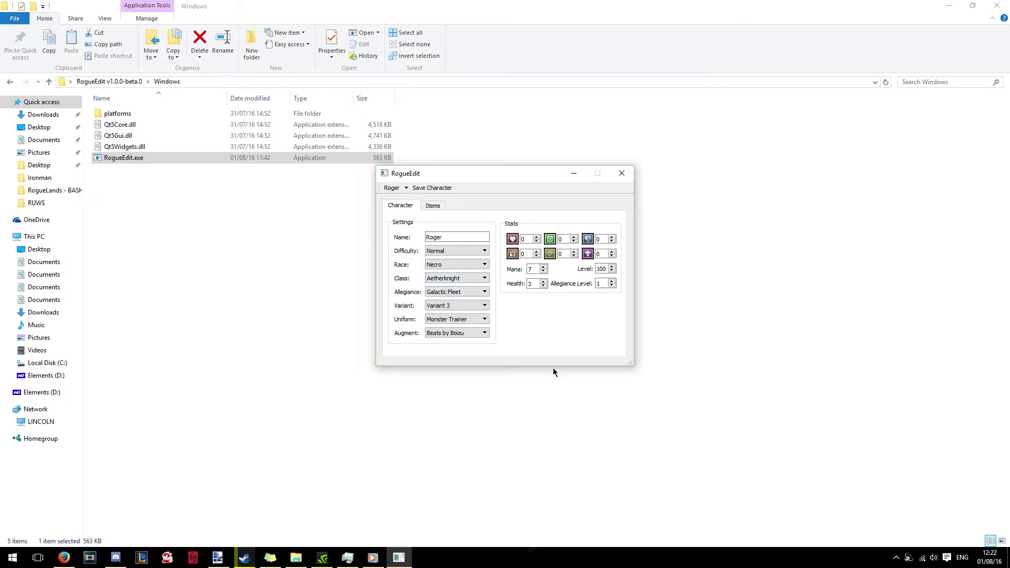
left_click(526, 254)
type("450")
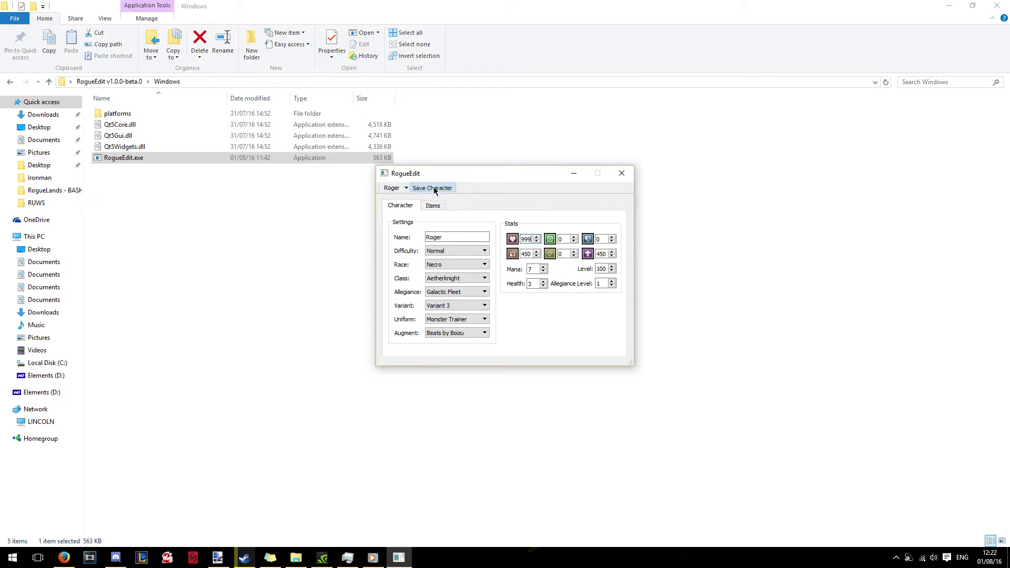
left_click(622, 174)
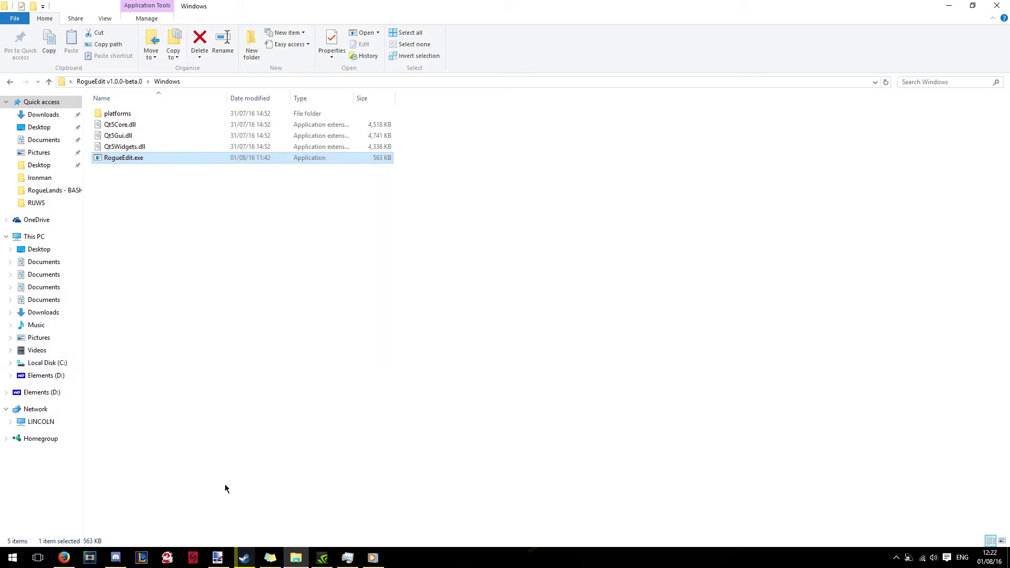
Step: Switch to Steam, launch Roguelands and load the edited level 100 character in singleplayer
left_click(242, 558)
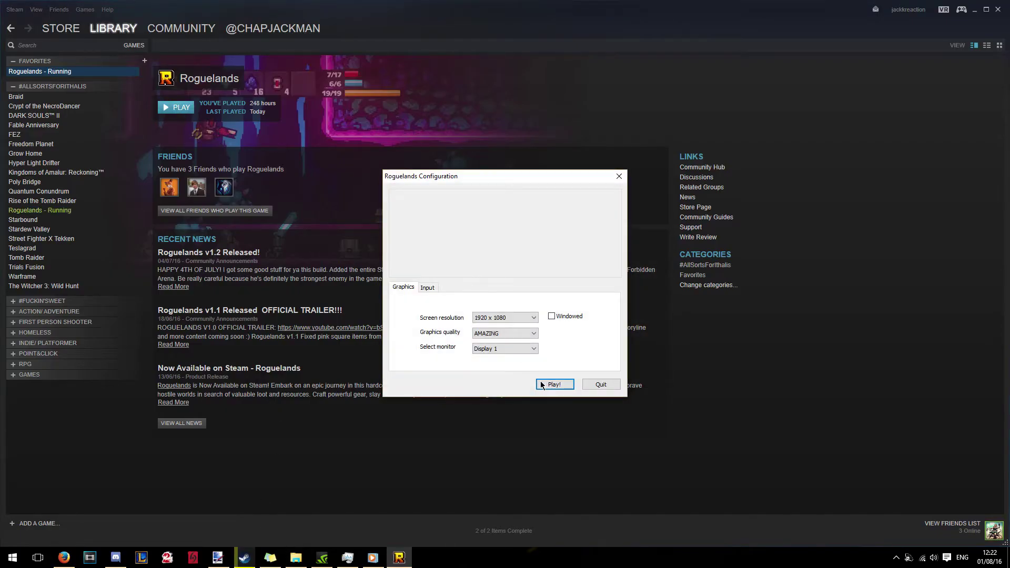
left_click(541, 386)
left_click(451, 342)
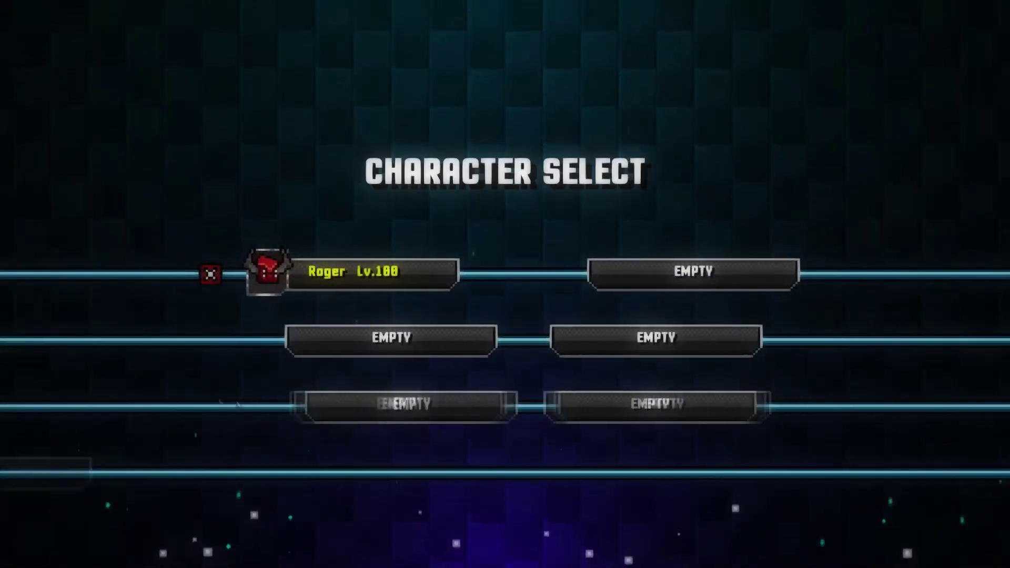
left_click(343, 273)
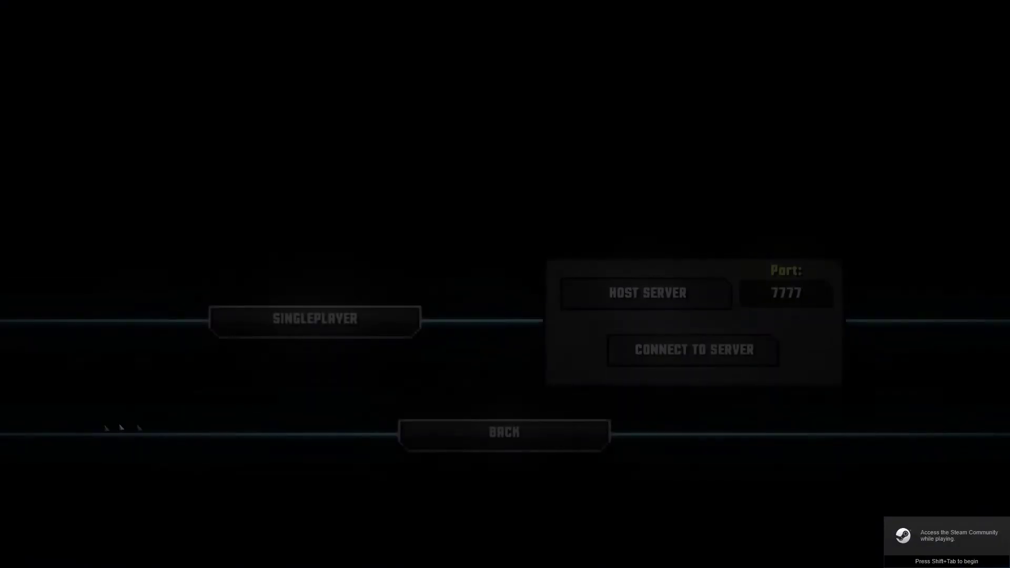
left_click(236, 333)
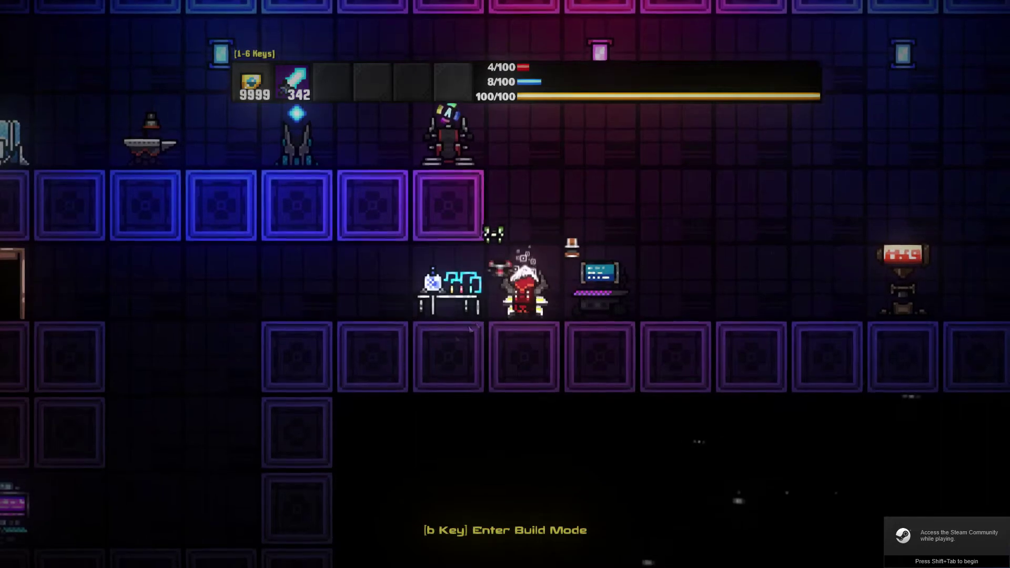
Step: Enter combat mode aboard the ship and try out the equipped Caster Sword's attack
key("a")
right_click(545, 291)
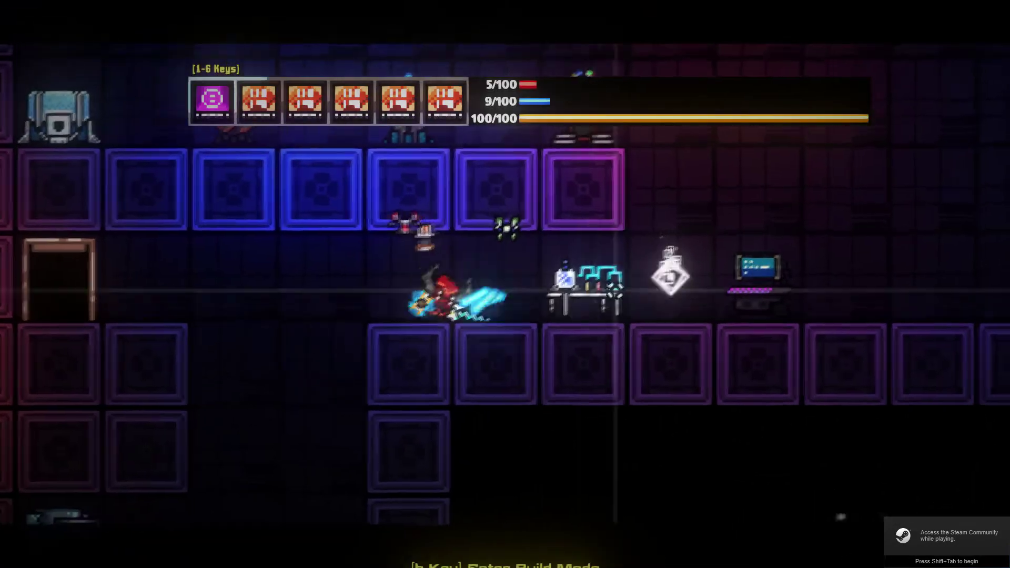
left_click(708, 284)
left_click(710, 263)
left_click(744, 261)
left_click(748, 271)
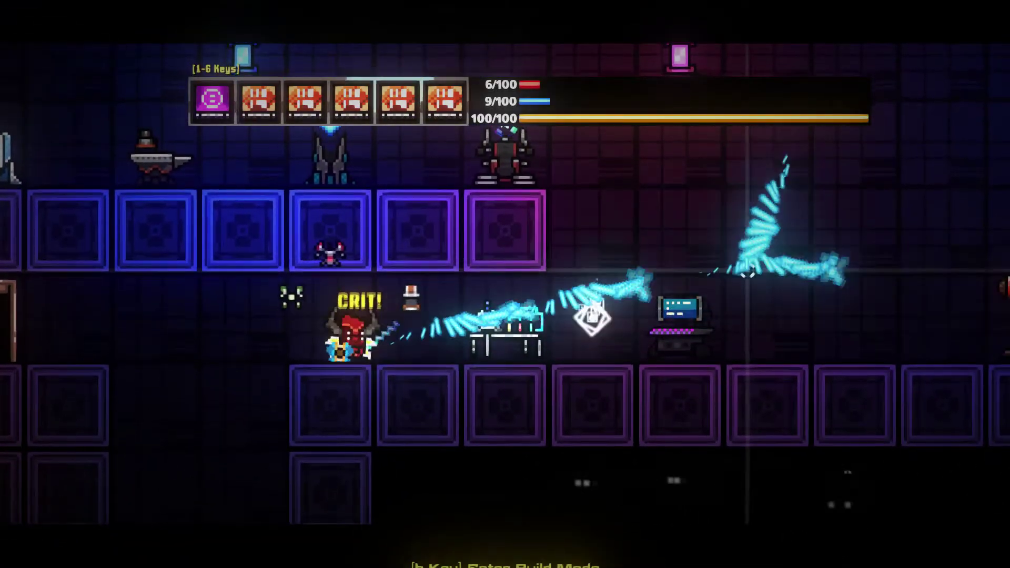
Step: Check the character's edited stats and equipped items in the inventory, and fly around the ship
key("e")
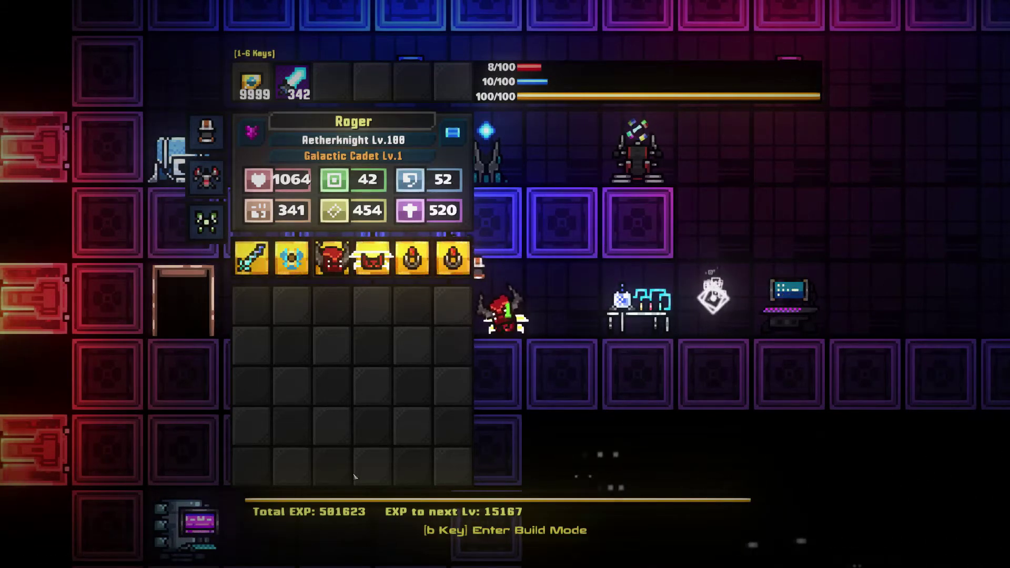
key("e")
key("d")
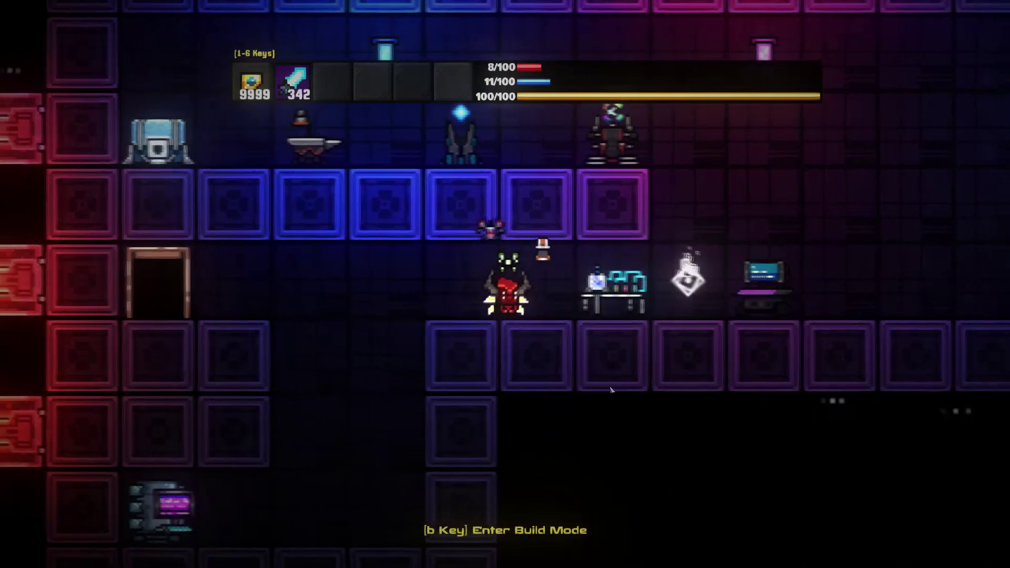
key("space")
key("a")
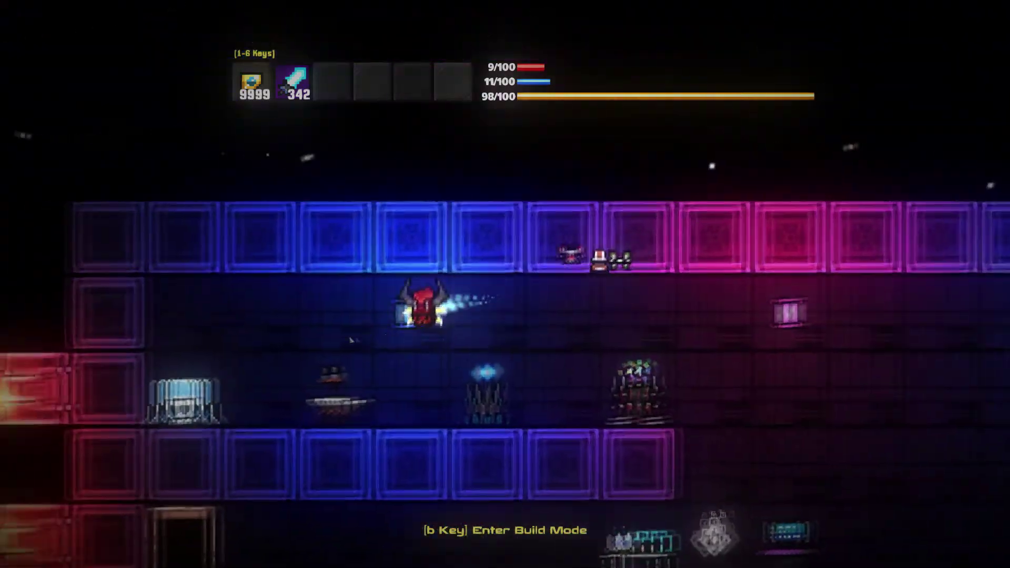
key("d")
key("a")
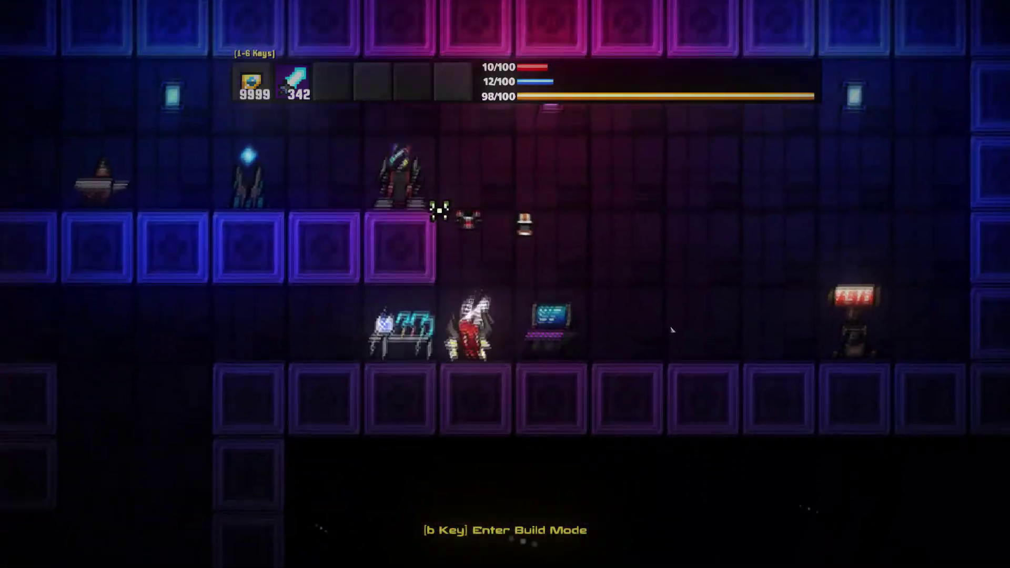
Step: Unequip Azazel's Helm, Azazel's Armor and the Peacekeeper shield into the first inventory row
key("e")
mouse_move(272, 187)
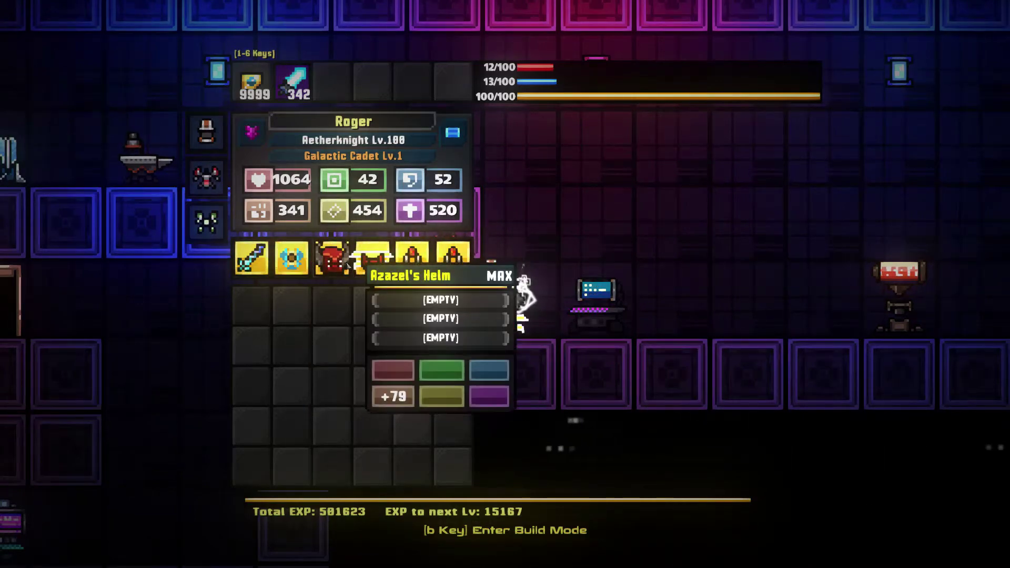
left_click(334, 266)
left_click(333, 304)
left_click(373, 259)
left_click(372, 304)
left_click(292, 259)
left_click(292, 304)
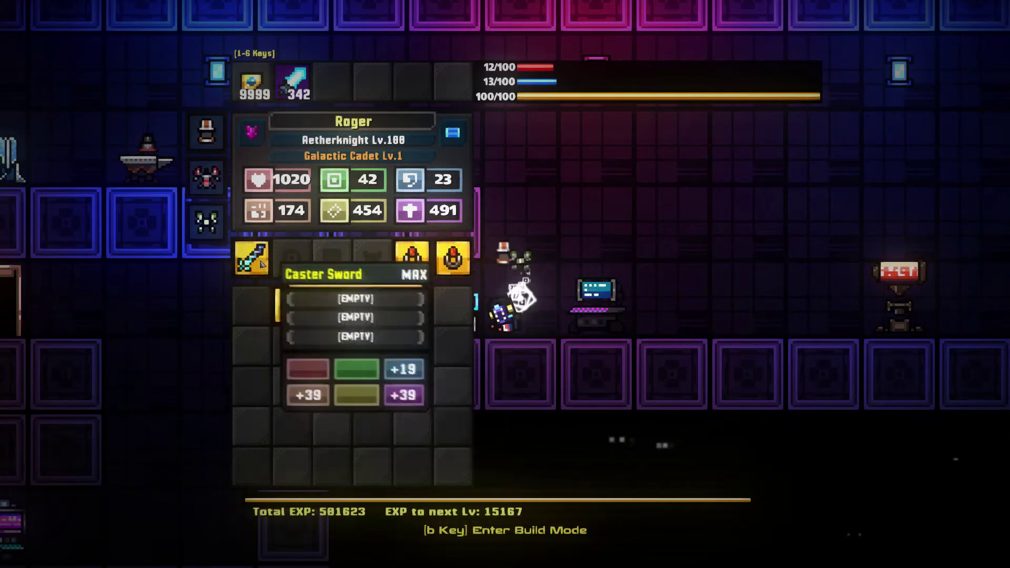
Step: Unequip the Caster Sword and both Gallahad Rings into the first inventory row
left_click(252, 258)
left_click(252, 304)
left_click(412, 258)
left_click(412, 305)
left_click(452, 258)
left_click(452, 305)
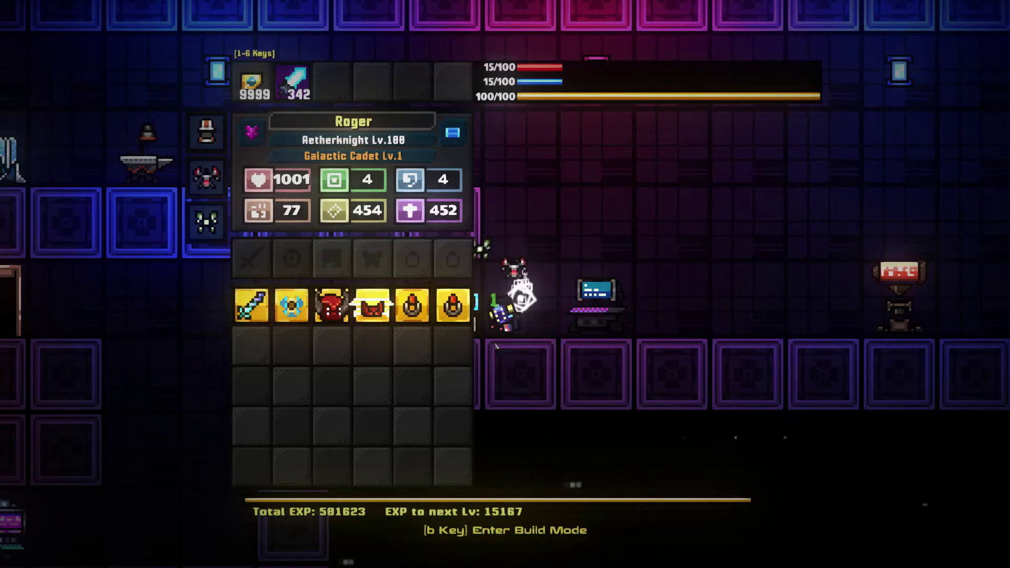
Step: Re-equip the Caster Sword, Peacekeeper, Azazel's Helm, Azazel's Armor and both Gallahad Rings
key("d")
key("a")
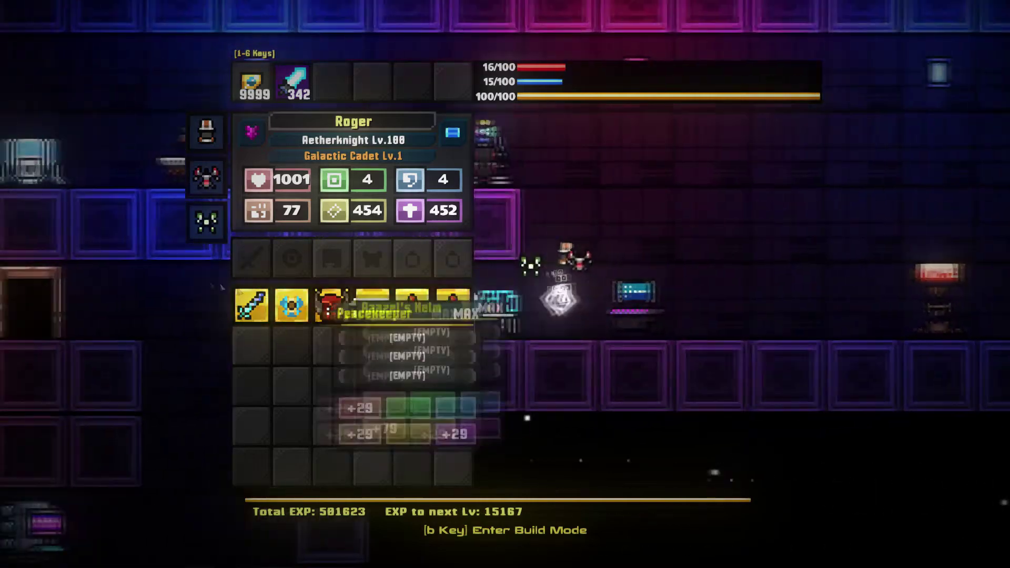
left_click(249, 306)
left_click(251, 258)
left_click(292, 305)
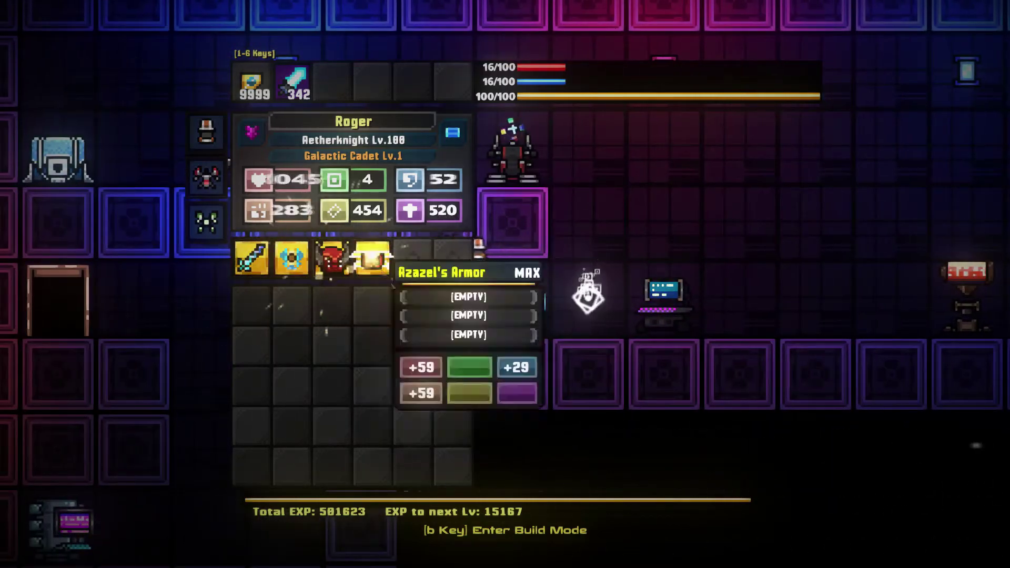
left_click(412, 305)
left_click(412, 258)
left_click(453, 305)
left_click(452, 258)
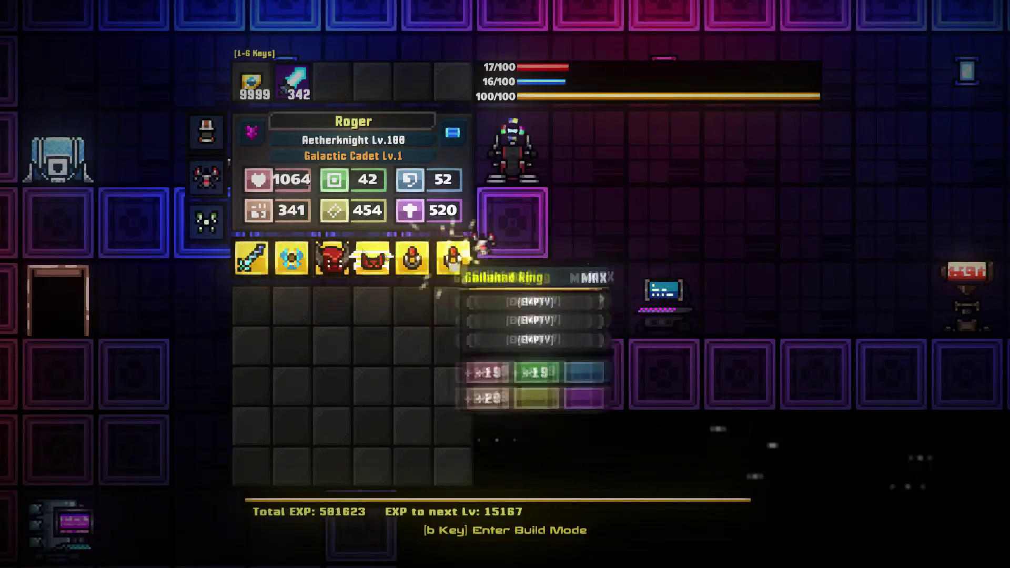
Step: Try to equip the hotbar's Aetherblade in the weapon slot, and put it in the first inventory slot
left_click(290, 84)
left_click(315, 307)
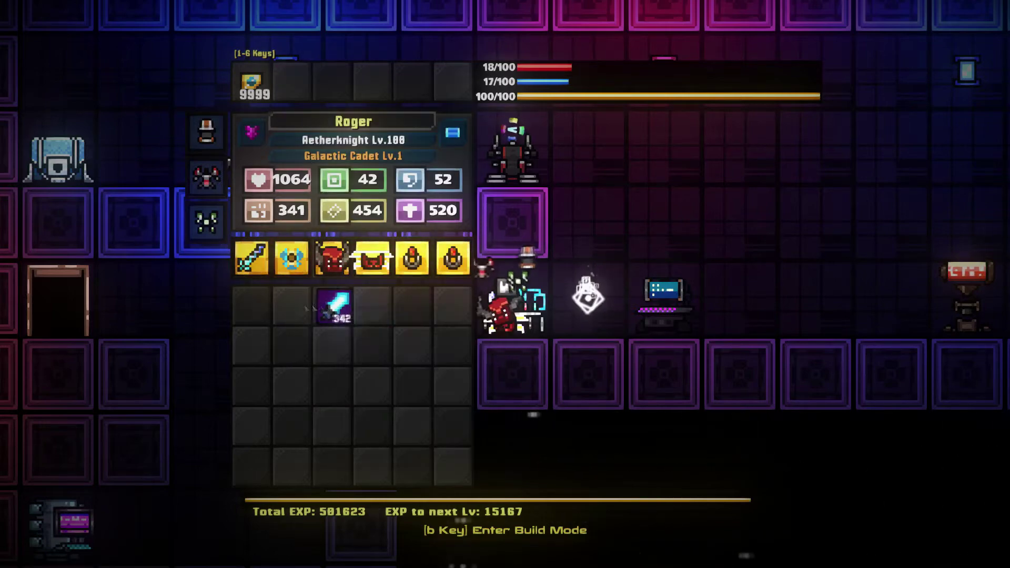
left_click(315, 308)
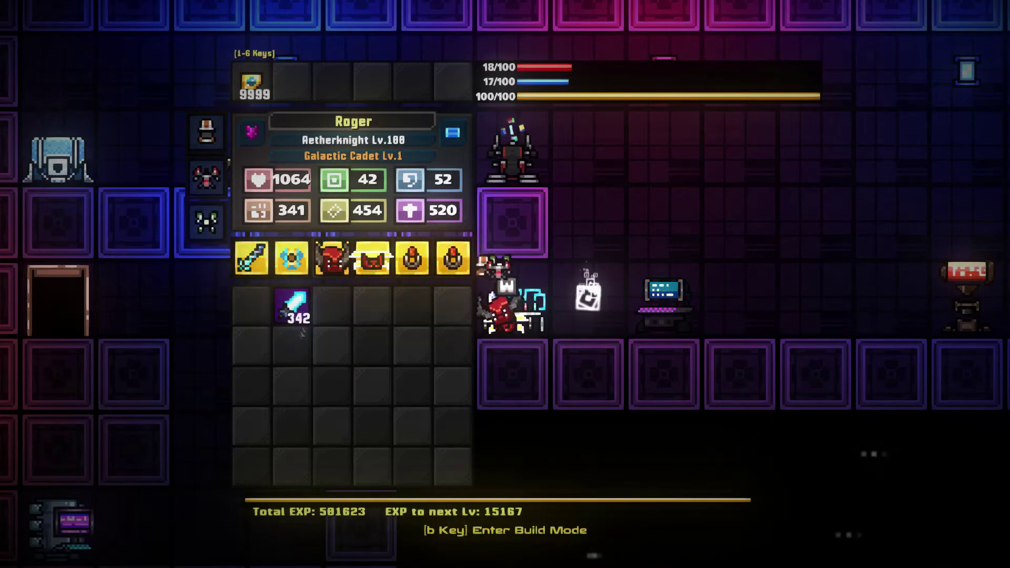
left_click(262, 270)
left_click(257, 306)
key("e")
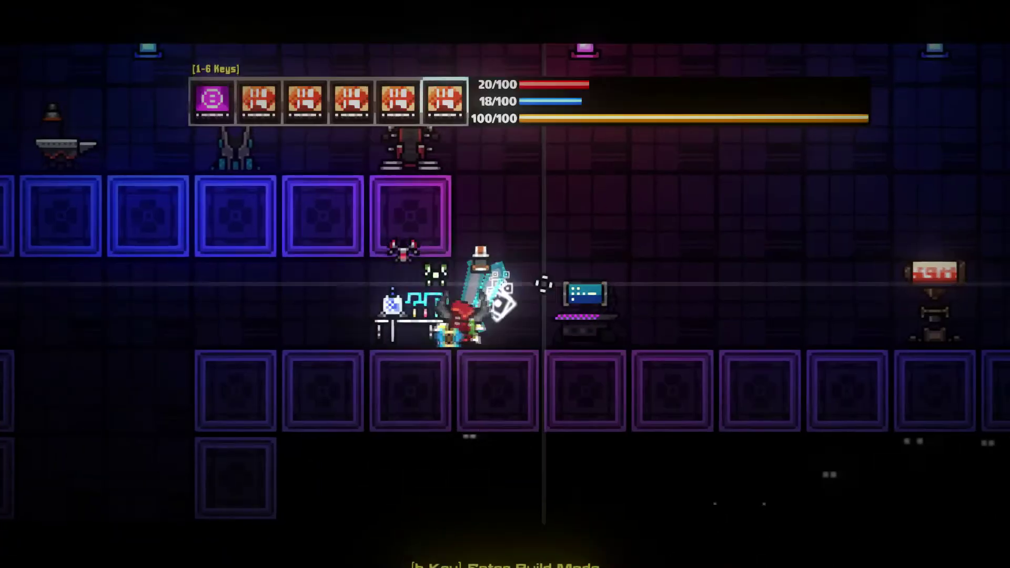
Step: Reopen the inventory and move the Aetherblade stack back to the second hotbar slot
key("e")
right_click(262, 315)
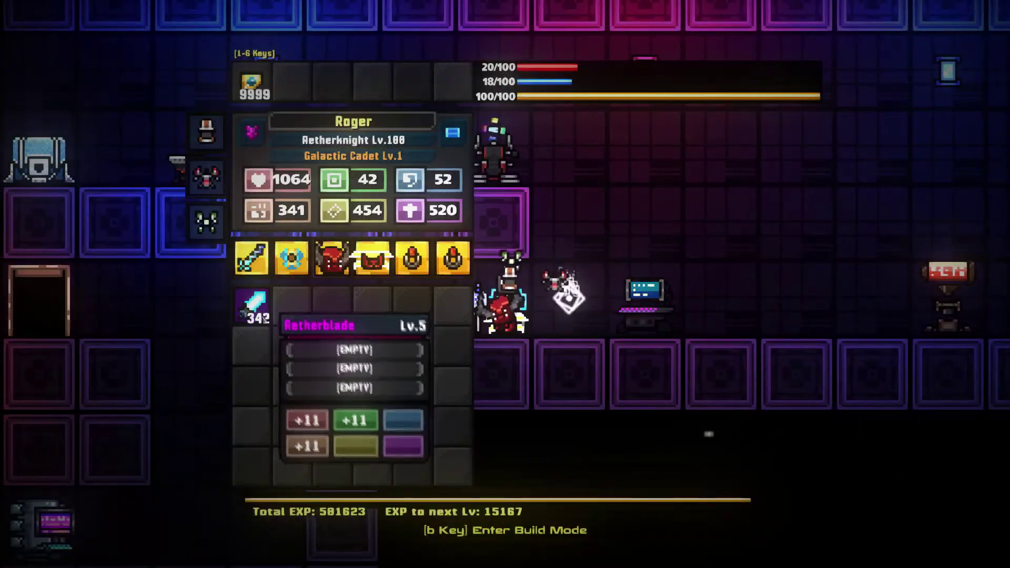
left_click(263, 316)
left_click(295, 84)
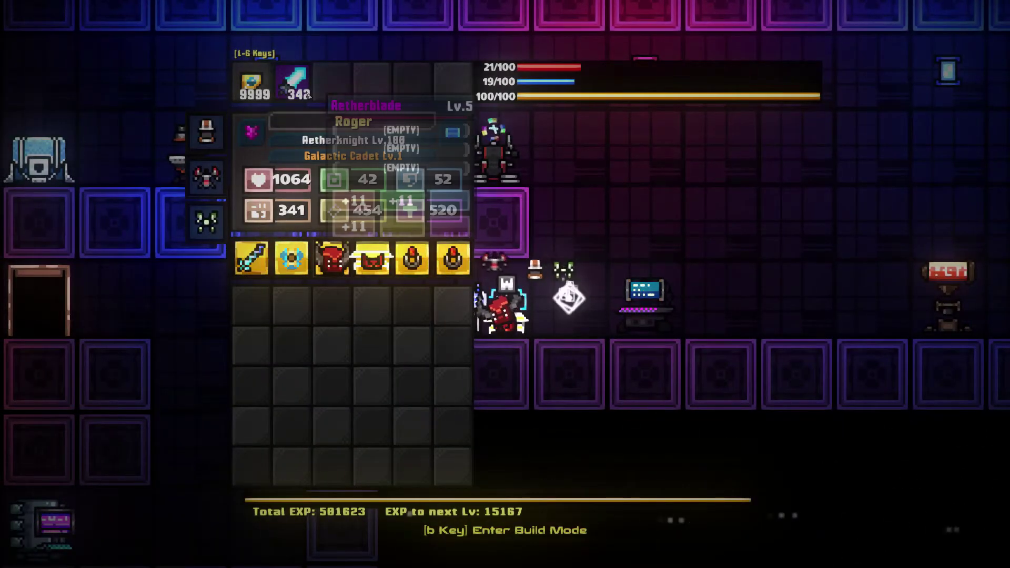
key("Escape")
Step: Fly to the storage unit and move the Aetherblade stack into the first slot of storage page 1
key("space")
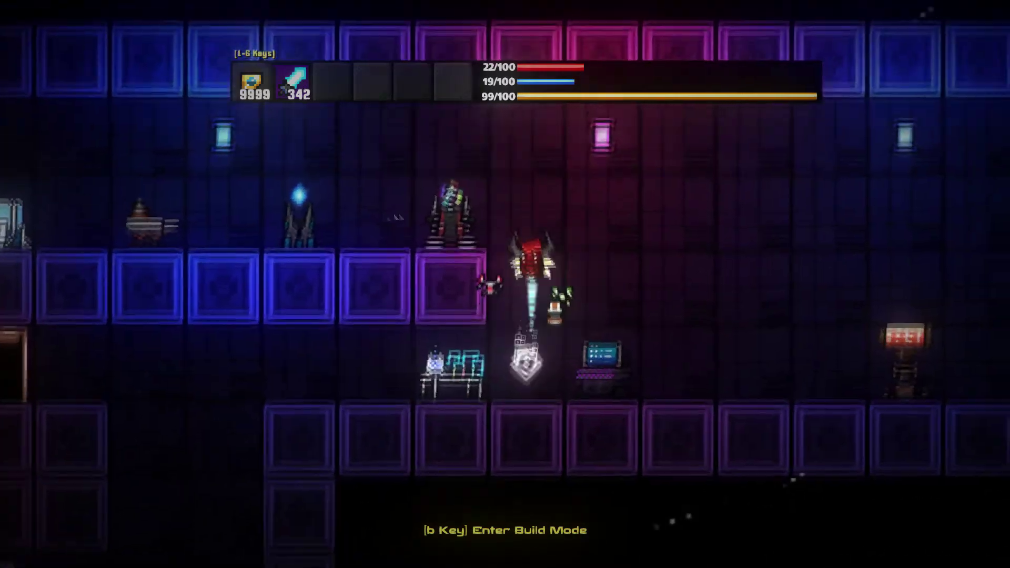
key("a")
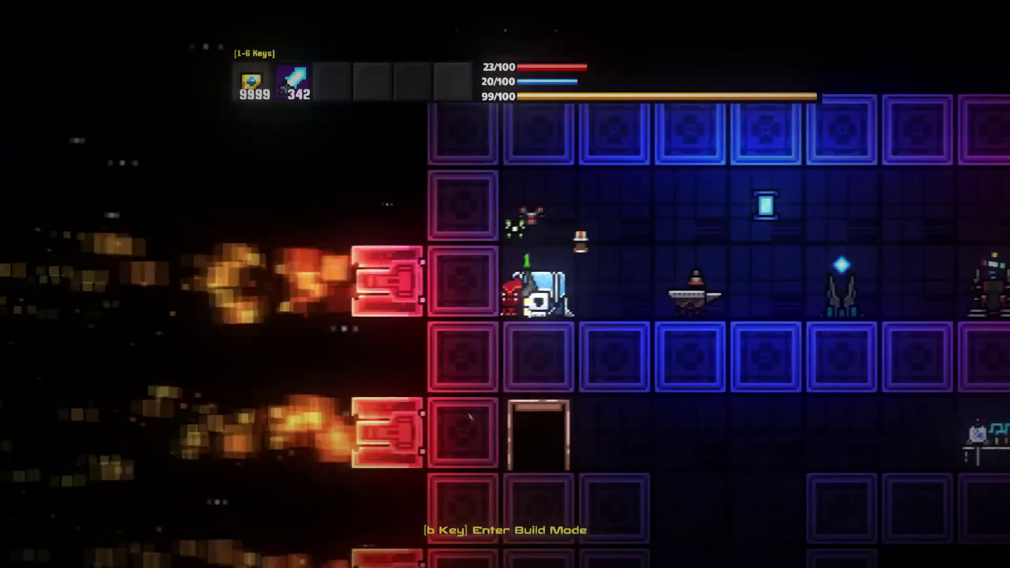
key("d")
left_click(293, 82)
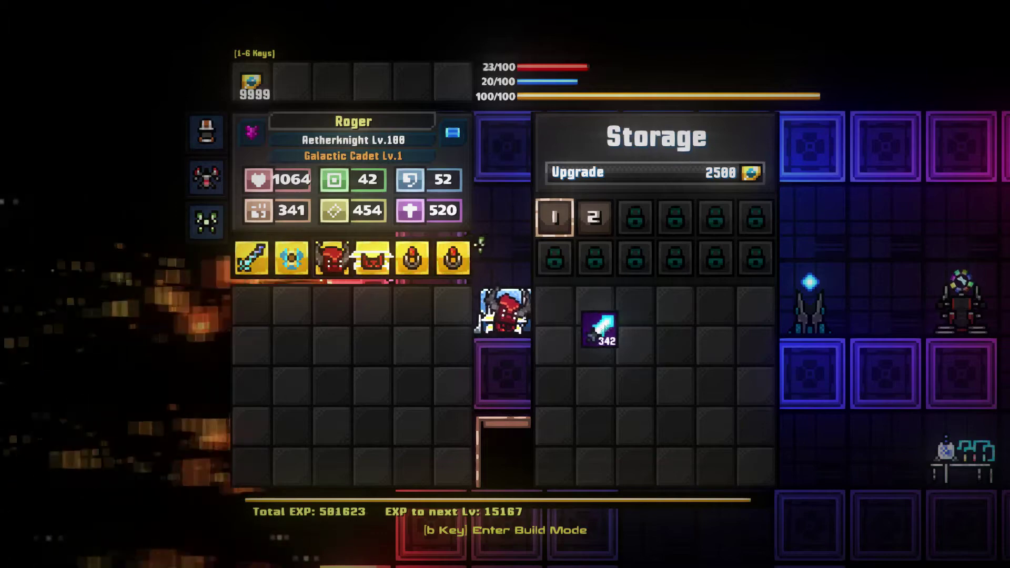
left_click(598, 311)
left_click(595, 311)
left_click(555, 310)
left_click(556, 310)
left_click(566, 341)
left_click(558, 345)
left_click(555, 308)
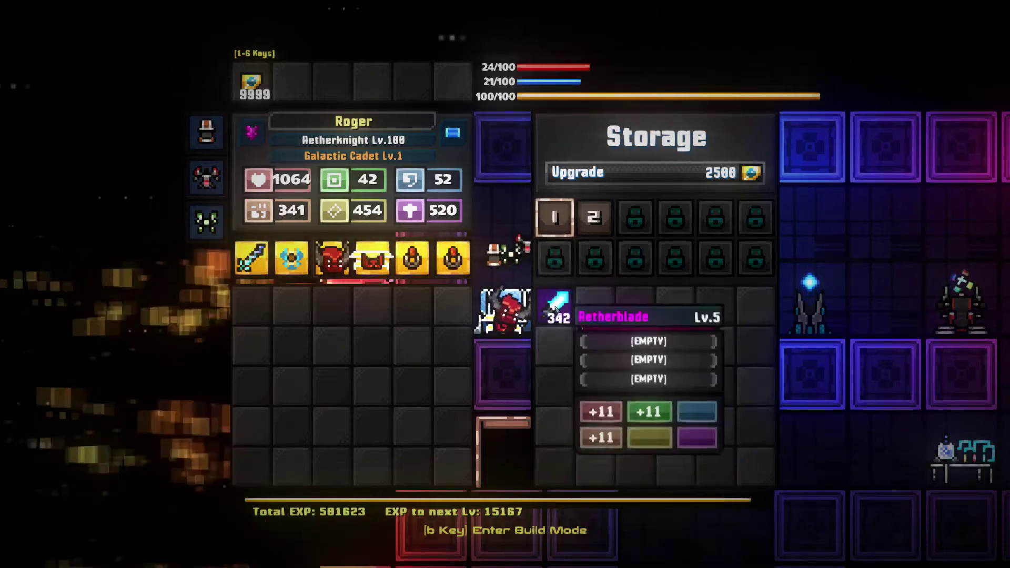
Step: Take the Aetherblade stack out of storage, return it to the second hotbar slot and close the storage
left_click(555, 308)
left_click(293, 81)
key("e")
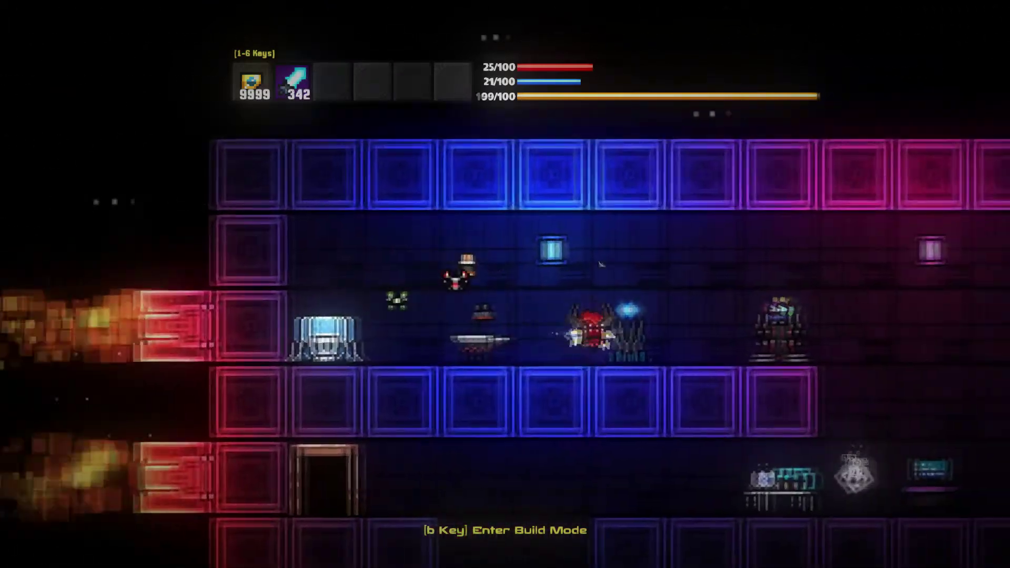
Step: Walk along the ship's upper deck and open the character inventory
key("d")
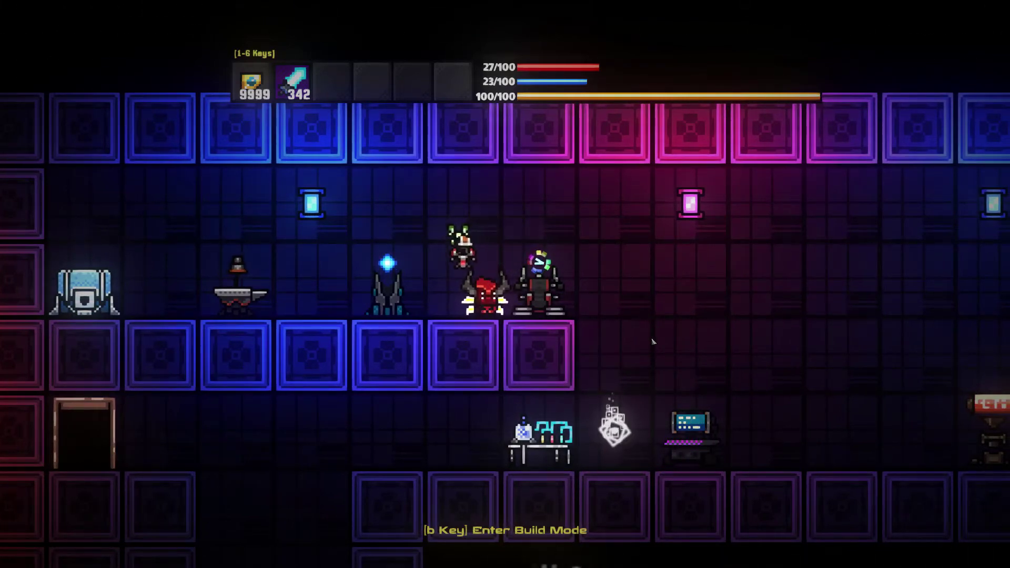
key("e")
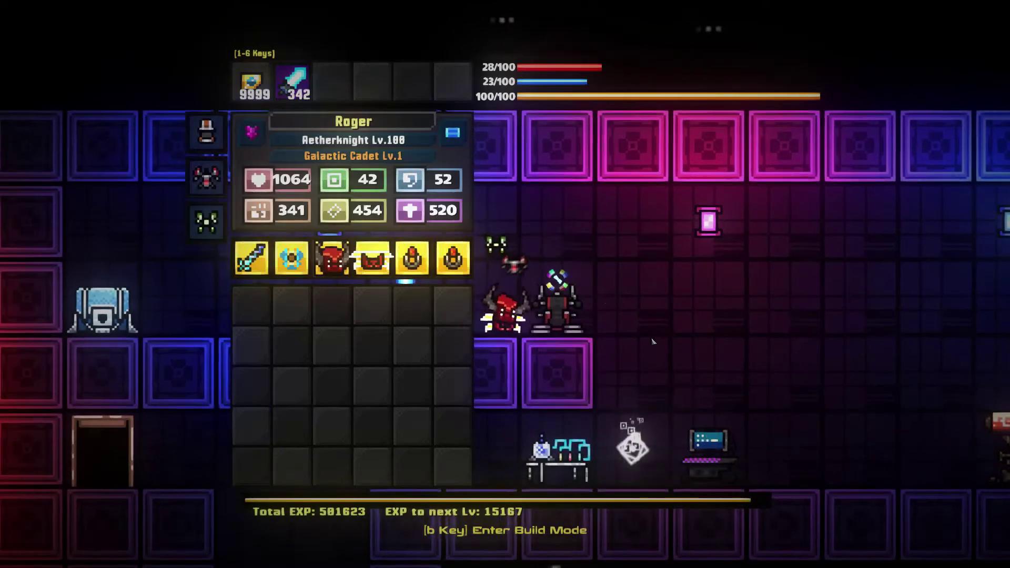
Step: Examine the stats and item details of the equipped gear, including the Caster Sword and Azazel's Helm
mouse_move(282, 79)
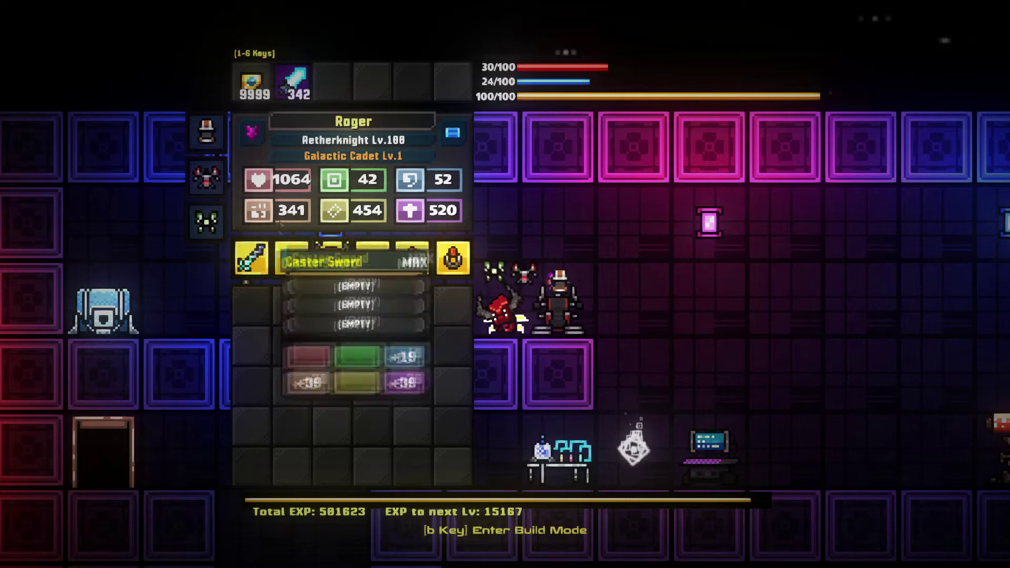
mouse_move(215, 193)
mouse_move(209, 152)
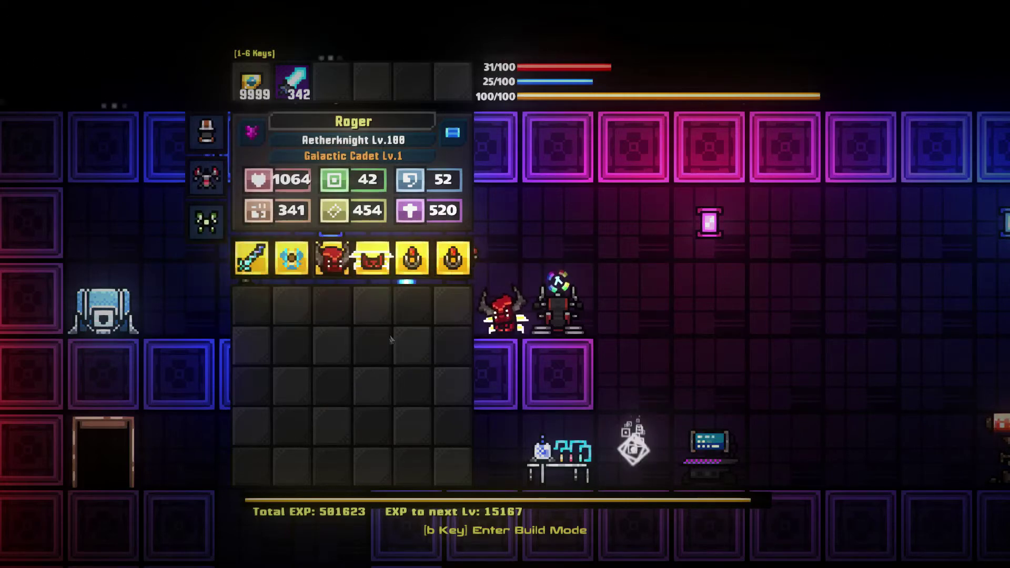
mouse_move(289, 267)
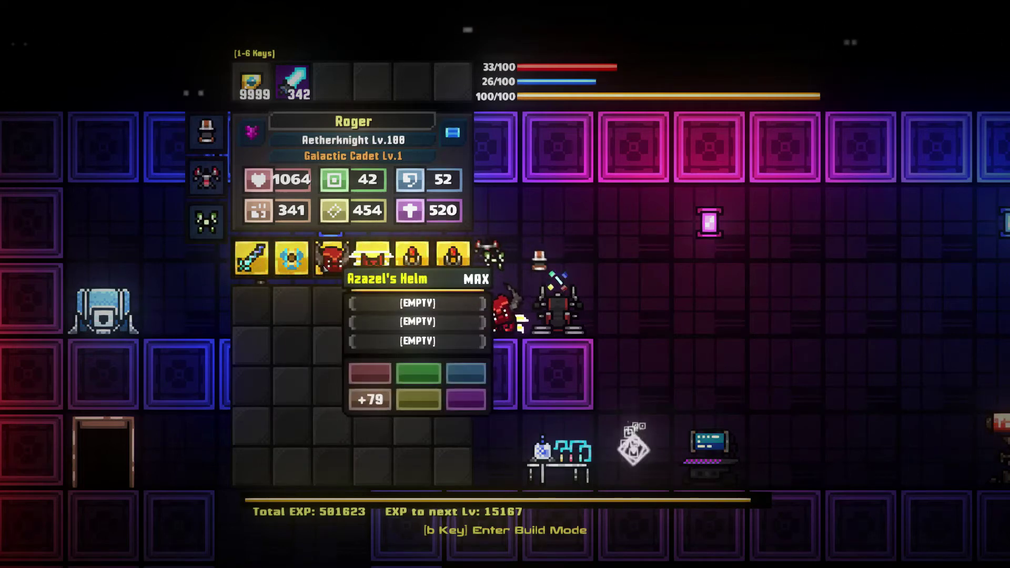
mouse_move(409, 259)
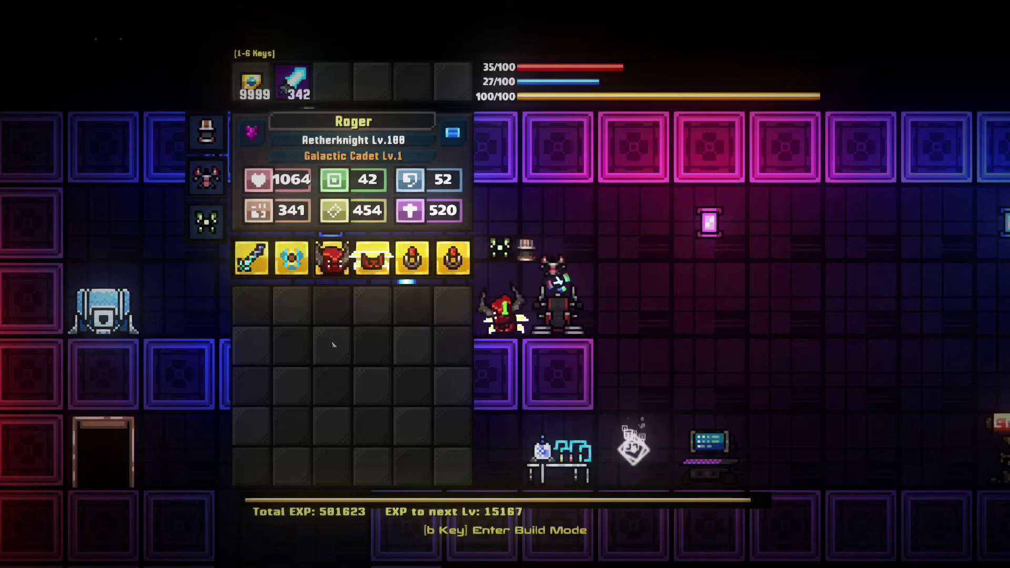
Step: Switch to Firefox, look over the RogueEdit post on Reddit and return to the game
key("alt+Tab")
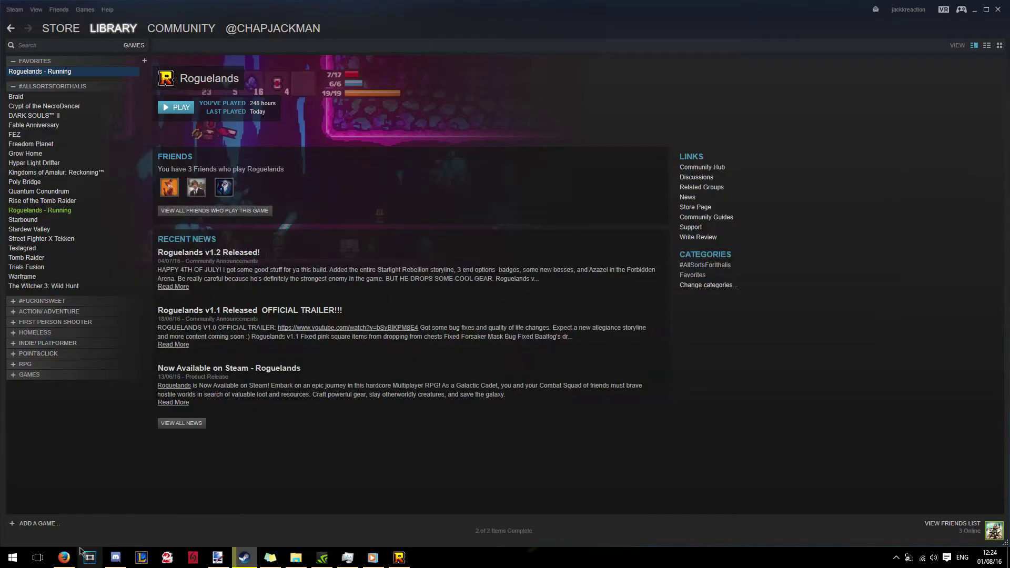
left_click(67, 557)
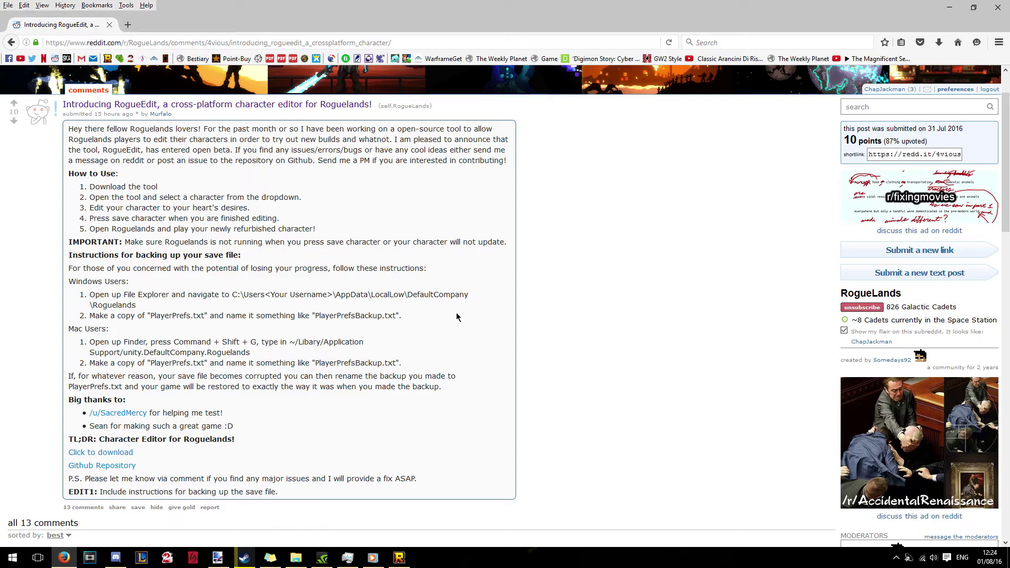
scroll(445, 322, "up", 3)
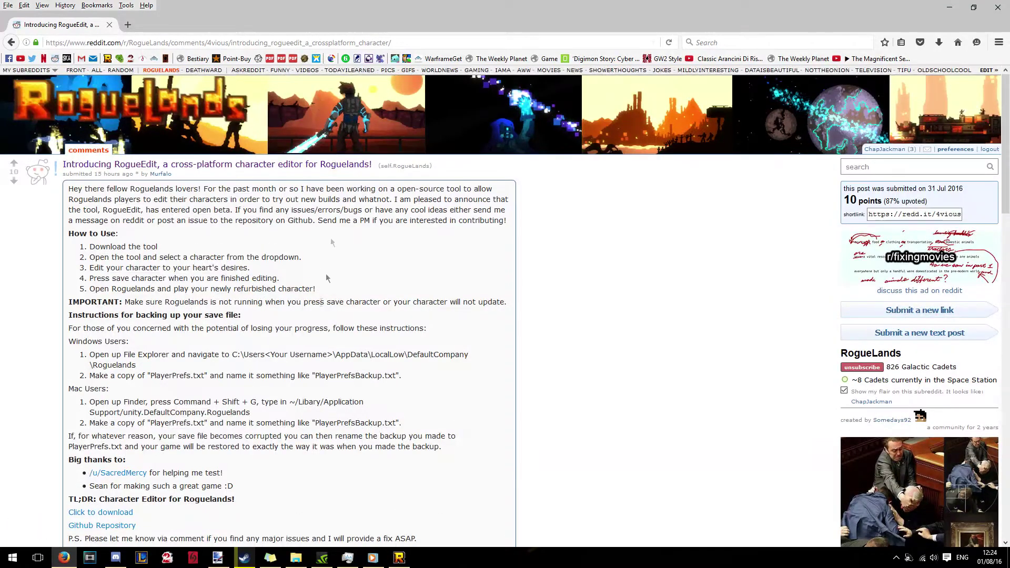
scroll(326, 277, "down", 3)
scroll(326, 278, "up", 3)
key("alt+Tab")
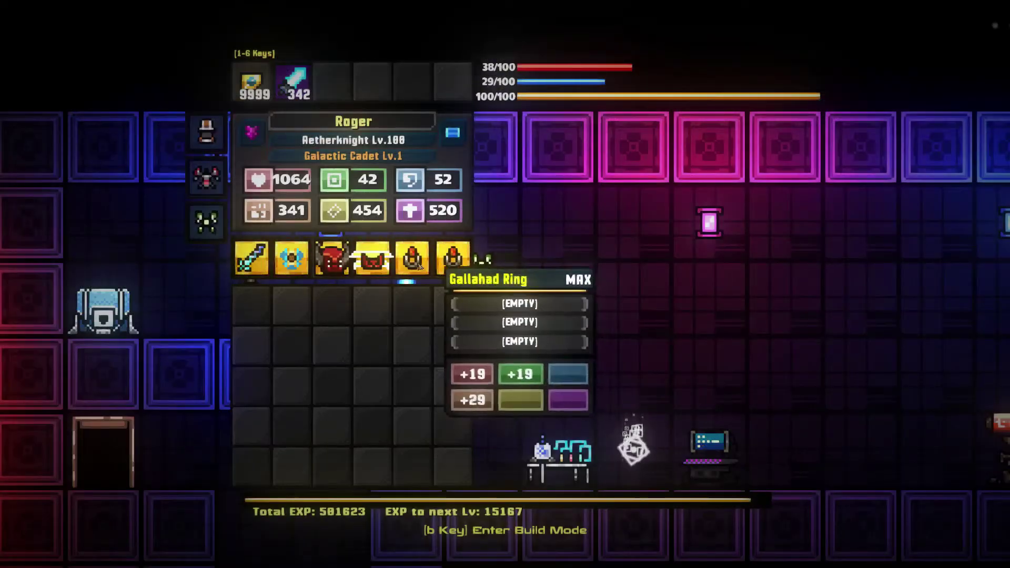
Step: Close the inventory, exit to the main menu and open the character selection
mouse_move(376, 268)
key("Tab")
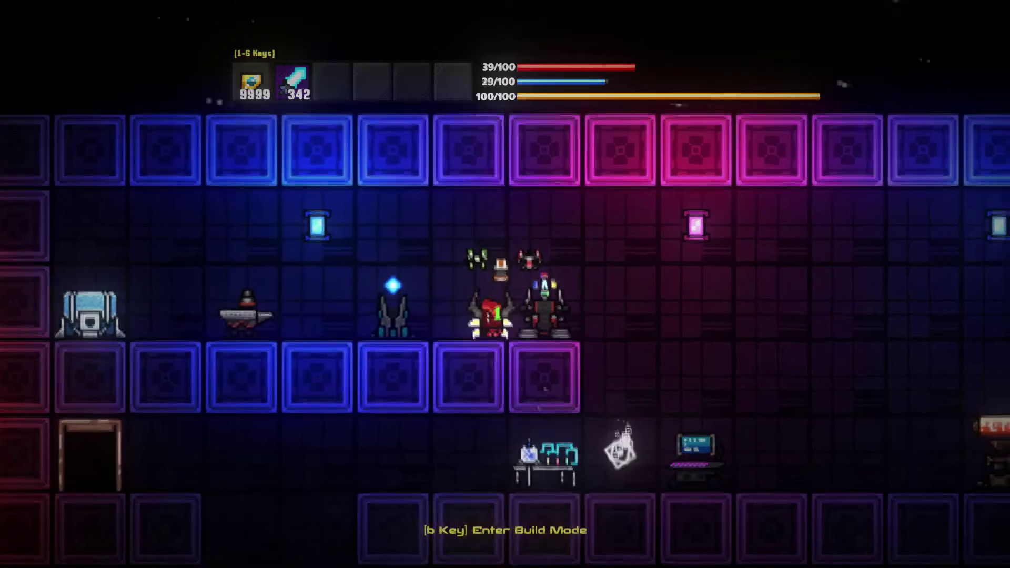
key("Escape")
left_click(506, 510)
left_click(477, 334)
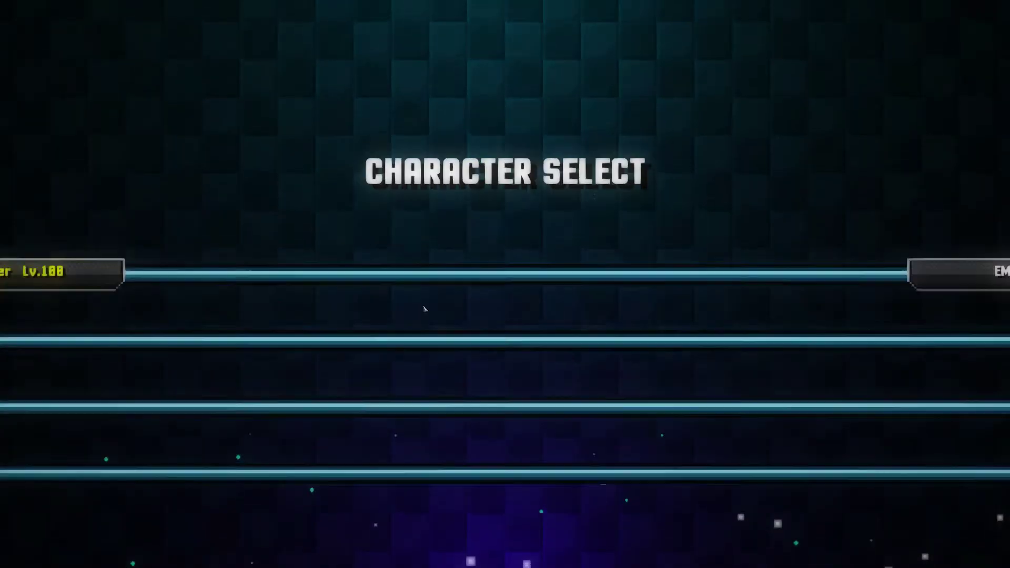
Step: Open character creation from an empty slot, view the available races and back out without creating a character
left_click(380, 350)
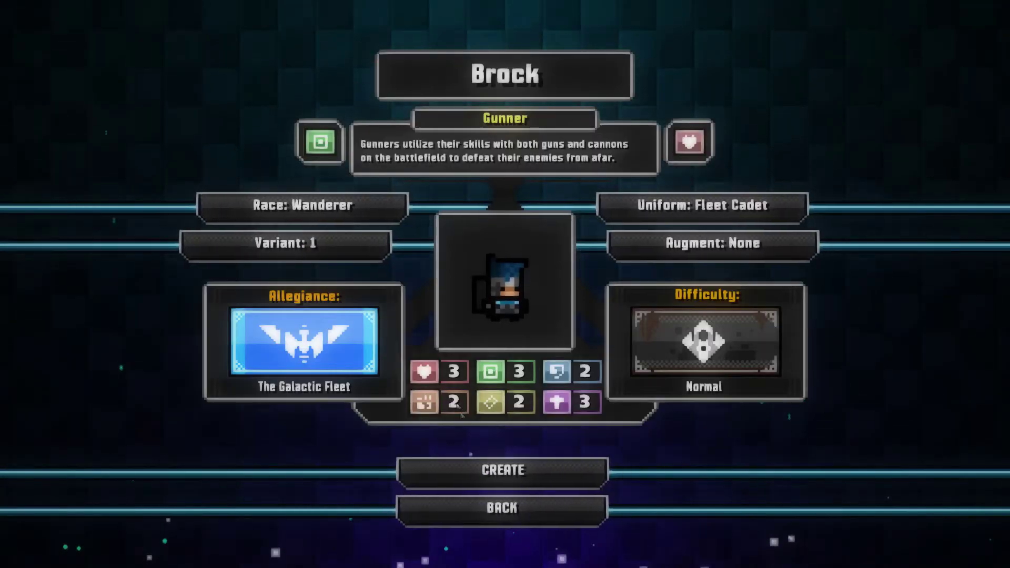
left_click(368, 208)
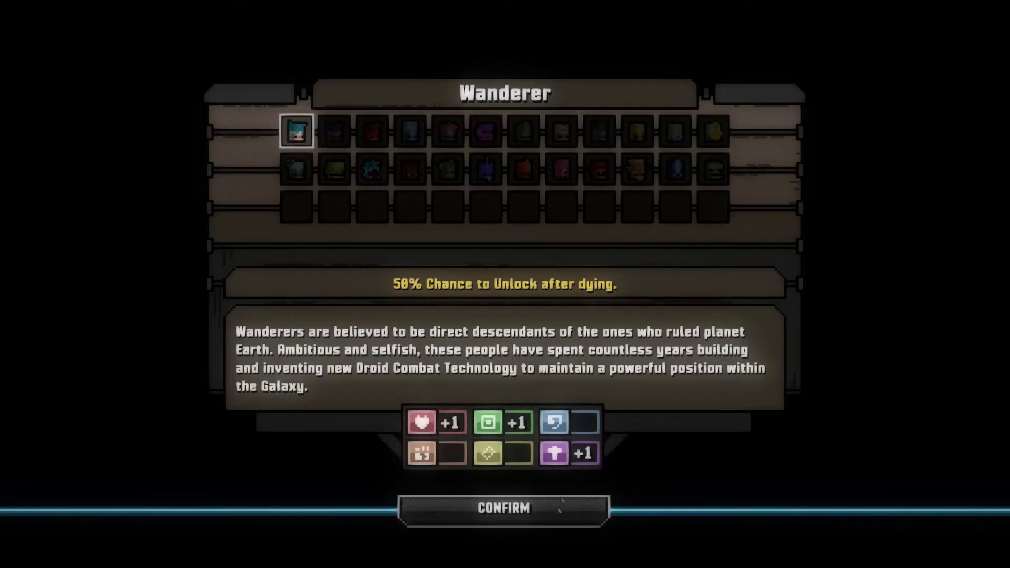
left_click(503, 508)
left_click(505, 506)
Step: Load the level 100 character from the character selection
left_click(359, 330)
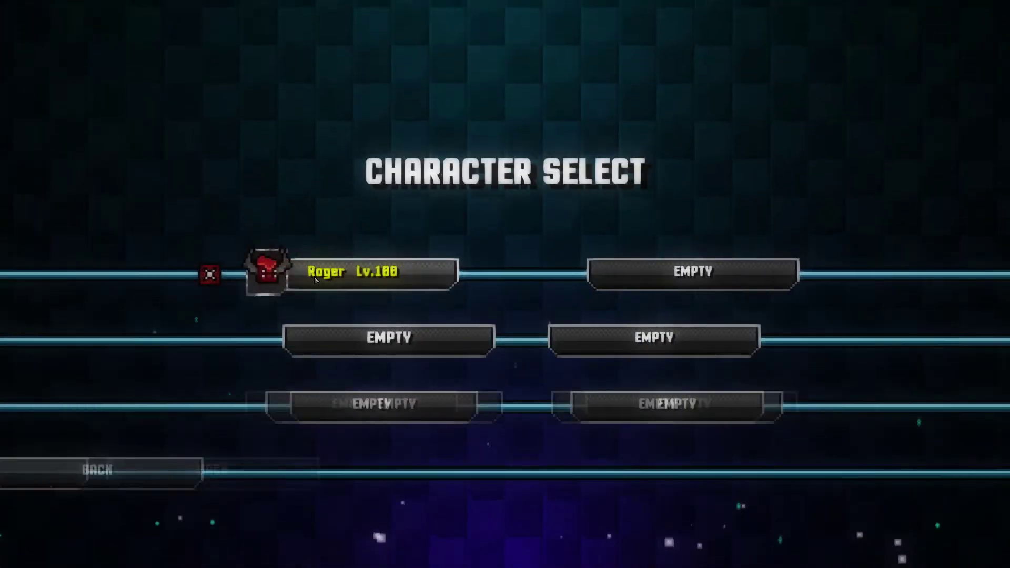
left_click(339, 270)
left_click(342, 324)
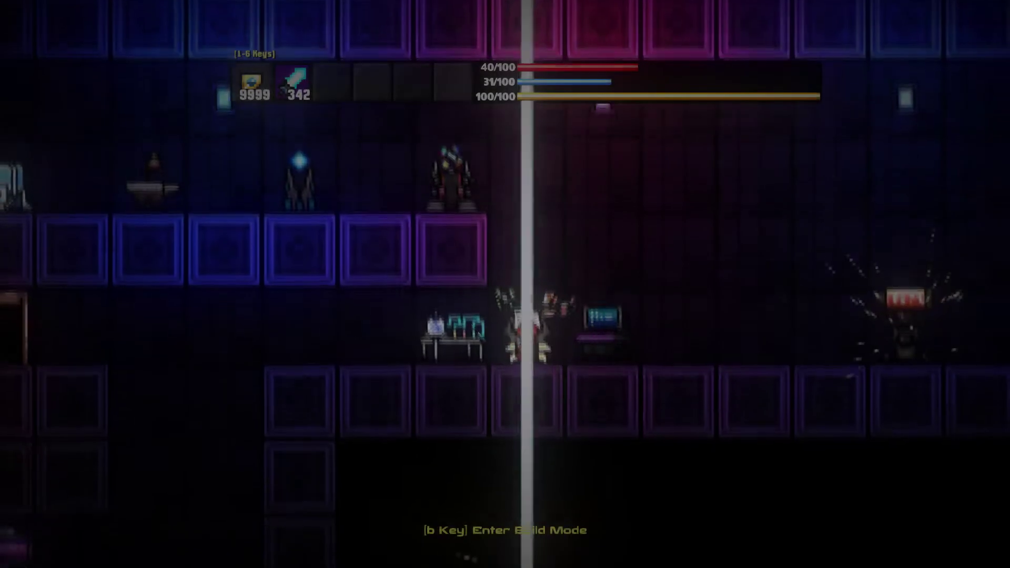
Step: Take off Azazel's Helm, put it in an empty inventory slot and equip it again
key("Tab")
left_click(332, 260)
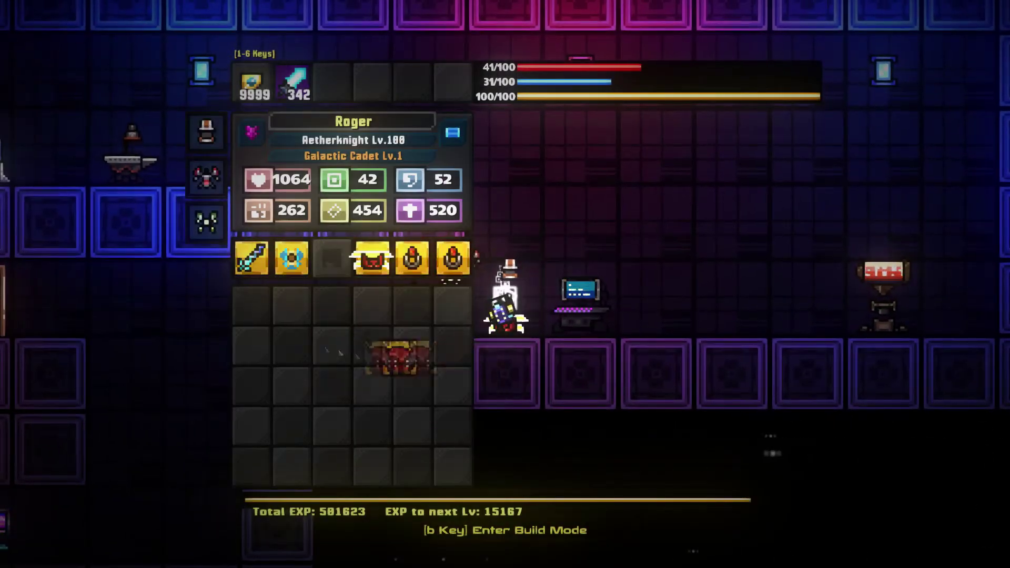
left_click(331, 345)
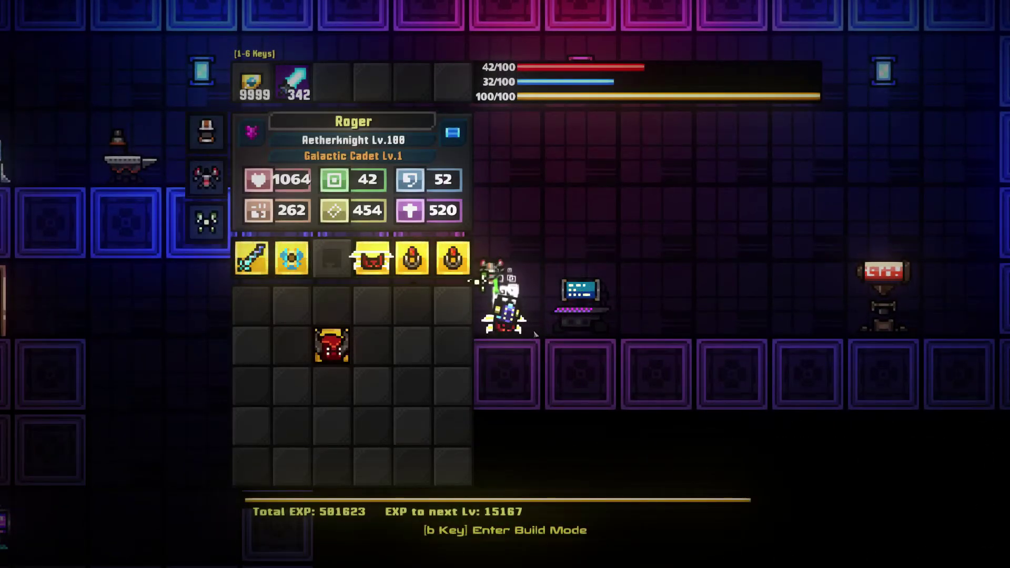
left_click(332, 345)
left_click(332, 262)
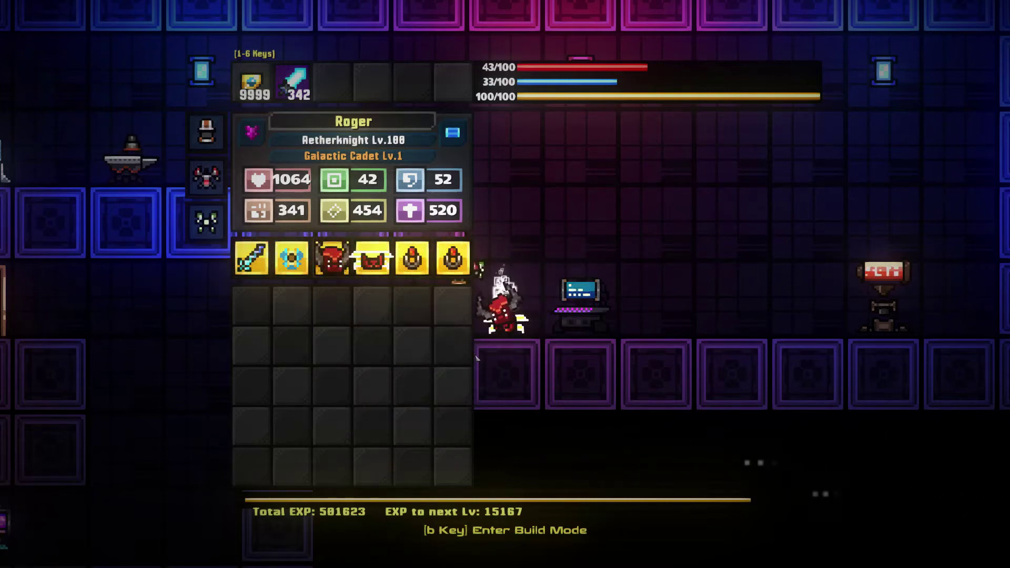
Step: Exit to the main menu, check the character selection once more and quit the game
key("Escape")
left_click(498, 509)
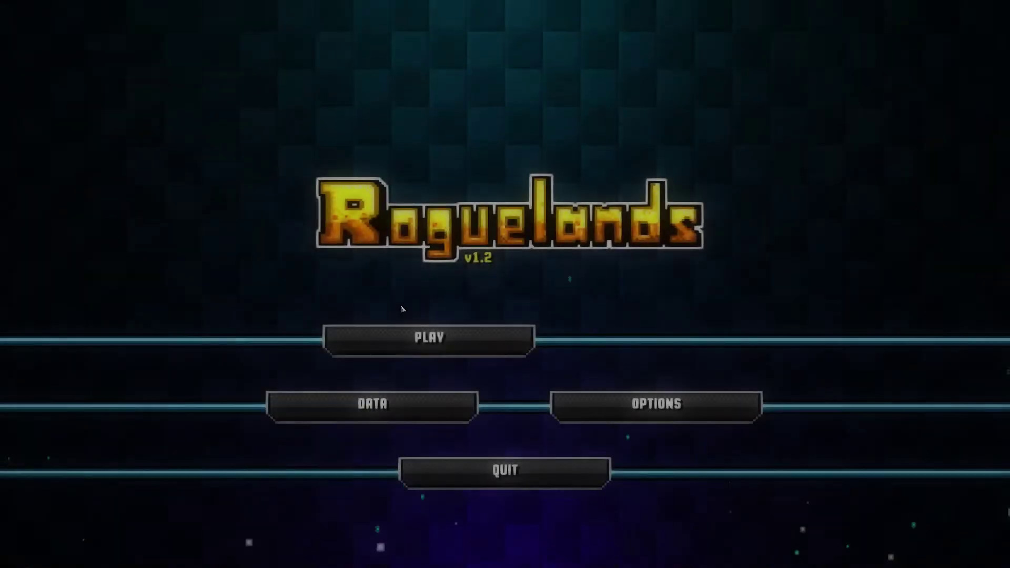
left_click(430, 338)
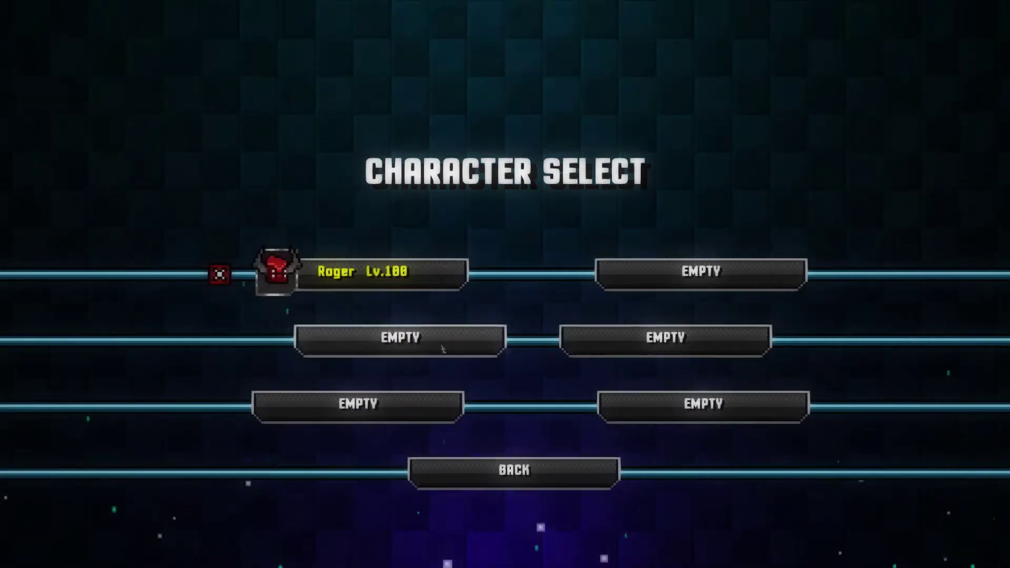
left_click(487, 476)
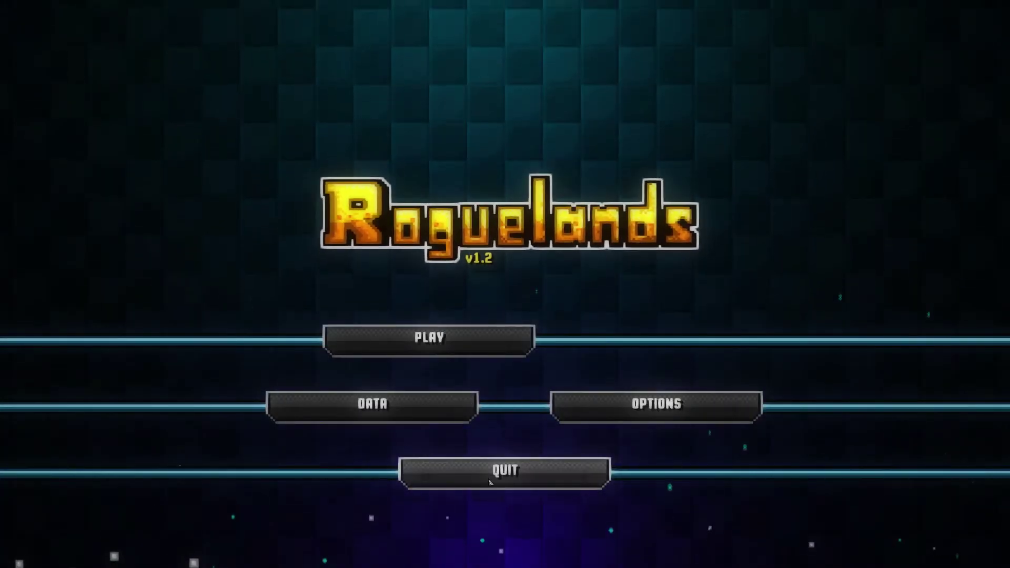
left_click(488, 475)
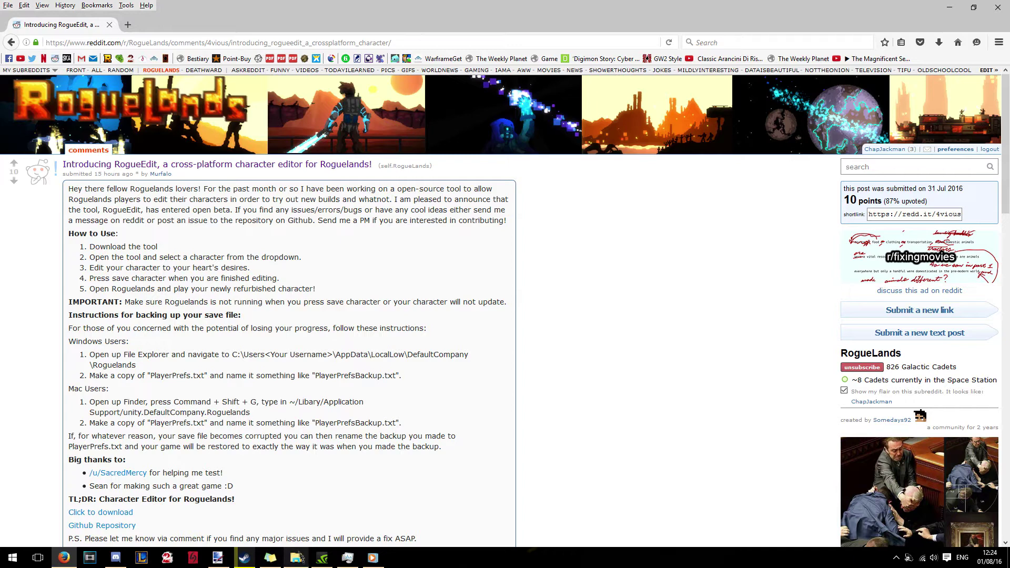
Step: Open the Ironman folder inside RL-Back-Ups on the desktop
left_click(297, 557)
left_click(156, 211)
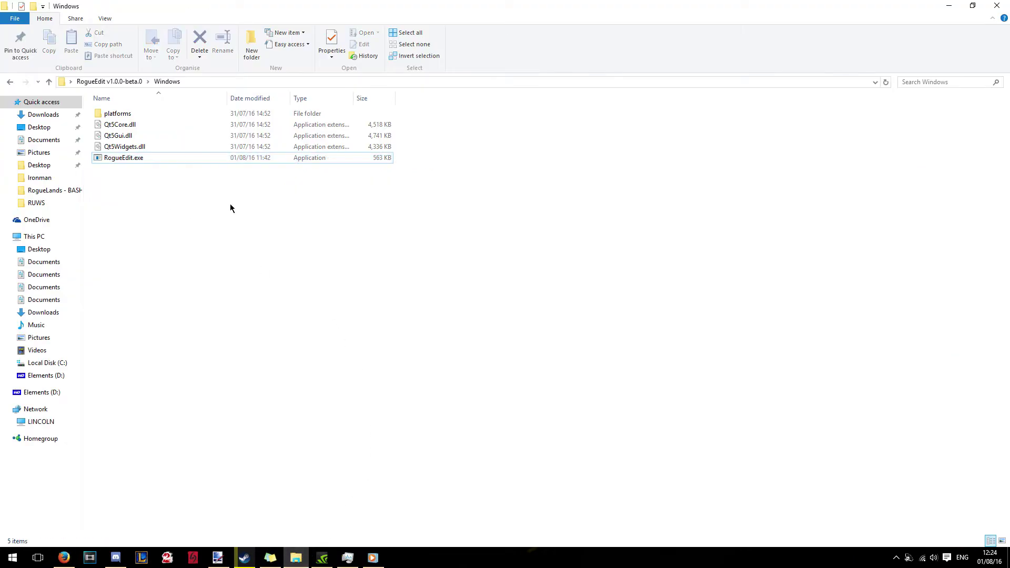
key("super+d")
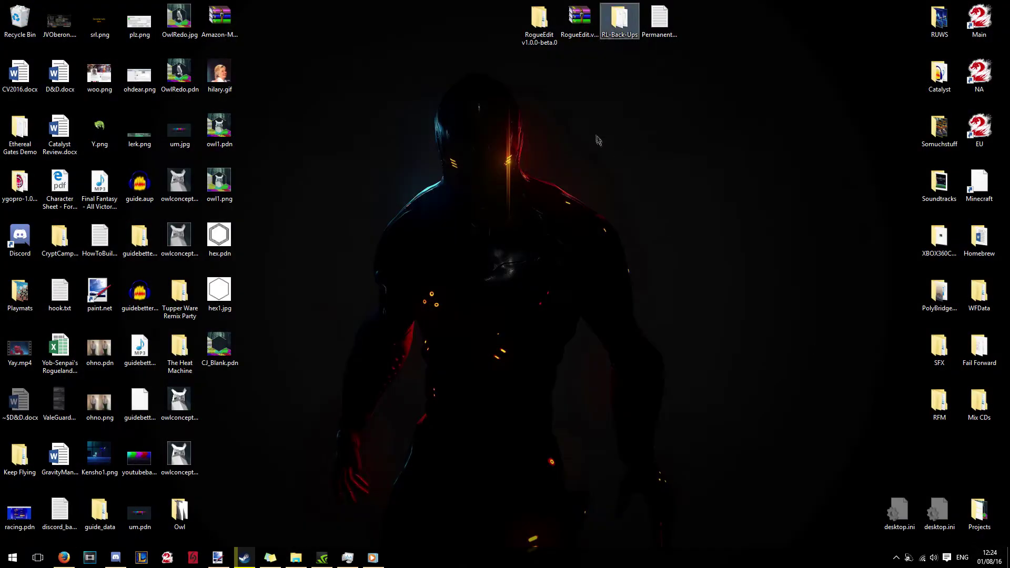
double_click(619, 21)
double_click(446, 186)
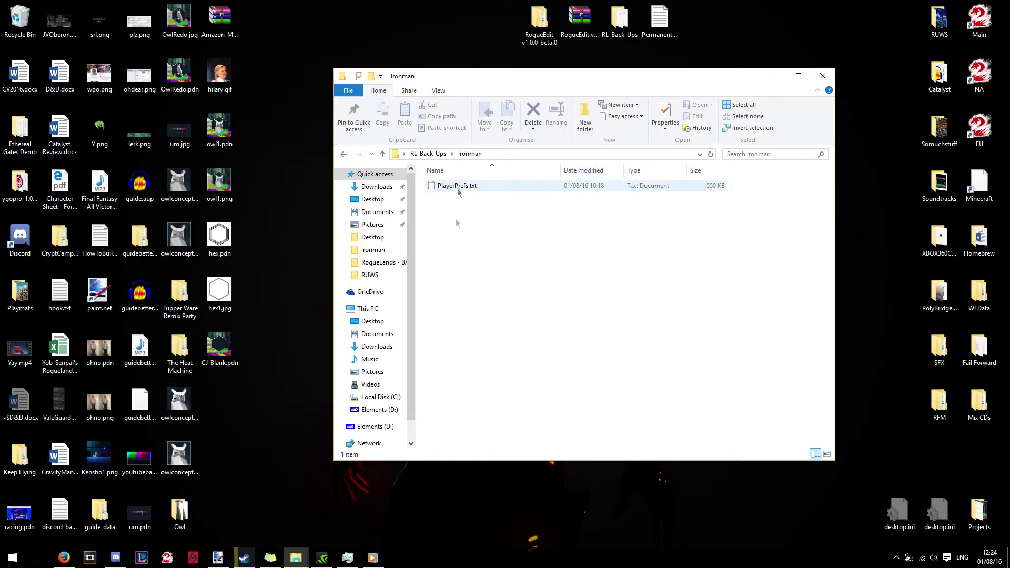
Step: Open the AppData\LocalLow\DefaultCompany\Roguelands folder through %appdata% and place its window beside the Ironman folder
left_click(296, 557)
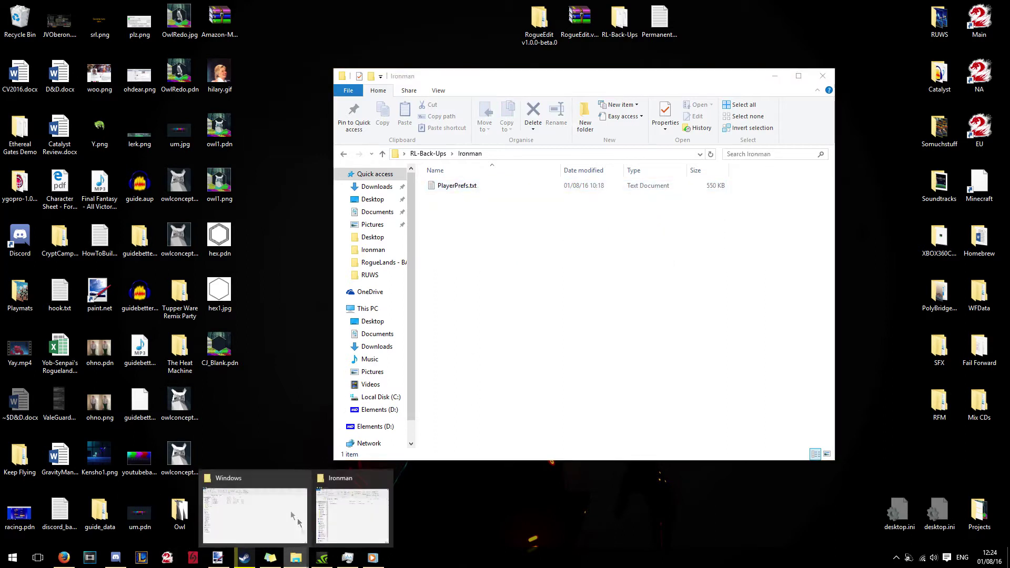
left_click(295, 351)
key("super+r")
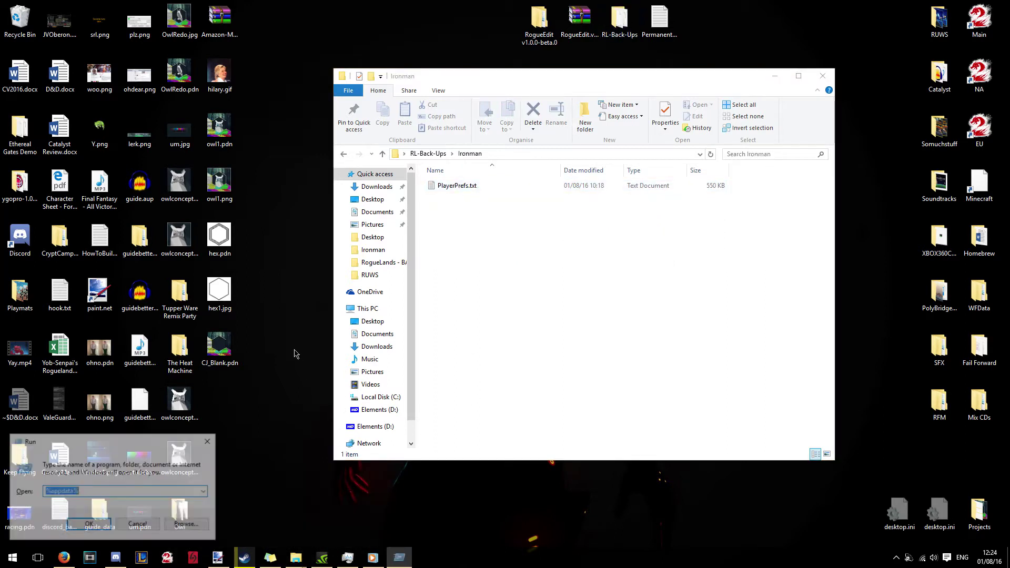
key("Return")
left_click(488, 167)
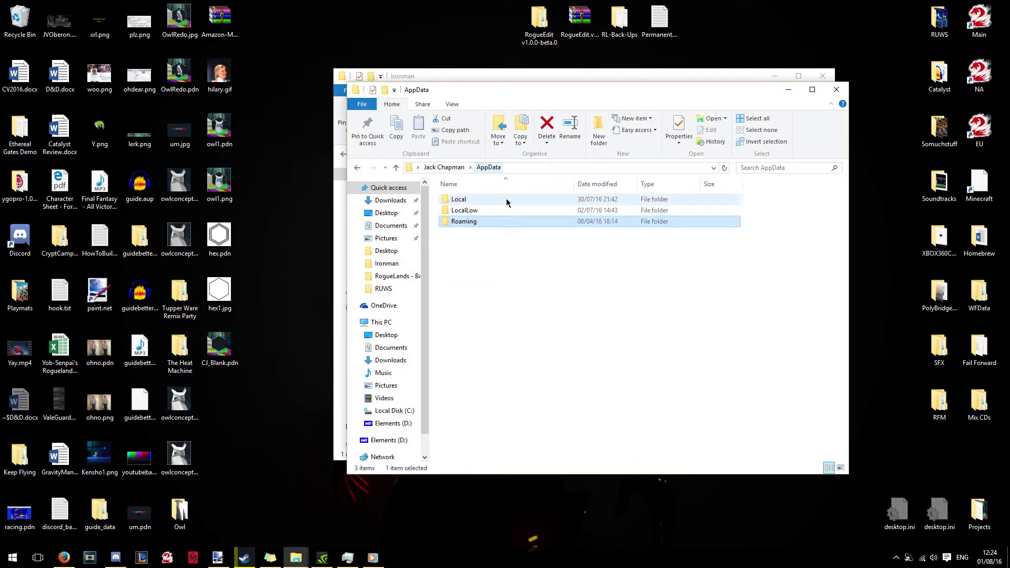
double_click(491, 210)
left_click(494, 223)
double_click(493, 225)
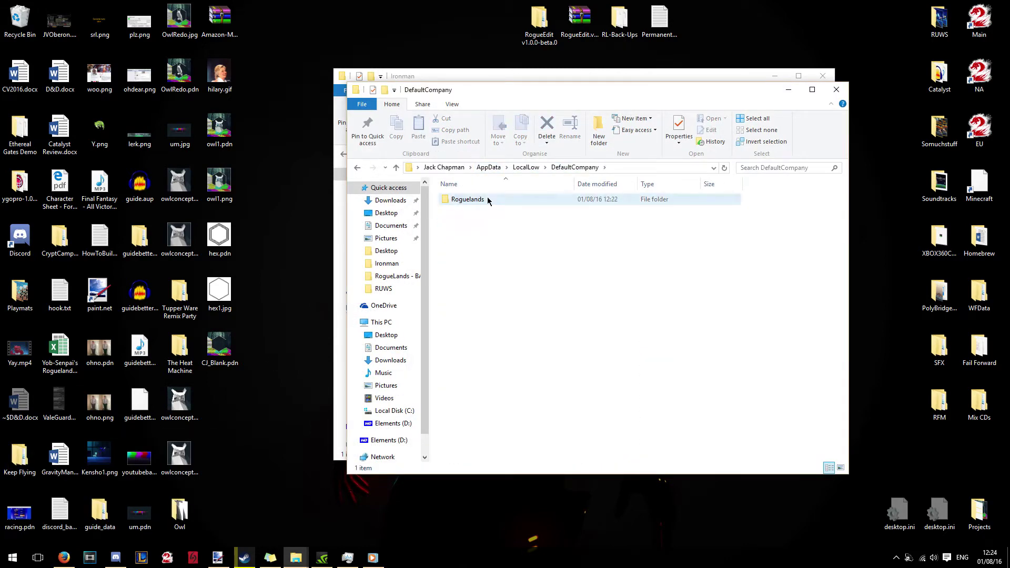
double_click(458, 199)
left_click_drag(514, 95, 297, 187)
left_click_drag(538, 83, 657, 97)
Step: Rename PlayerPrefs.txt in the Roguelands folder as PlayerPrefs.txt.cheating and accept the extension change
left_click(284, 311)
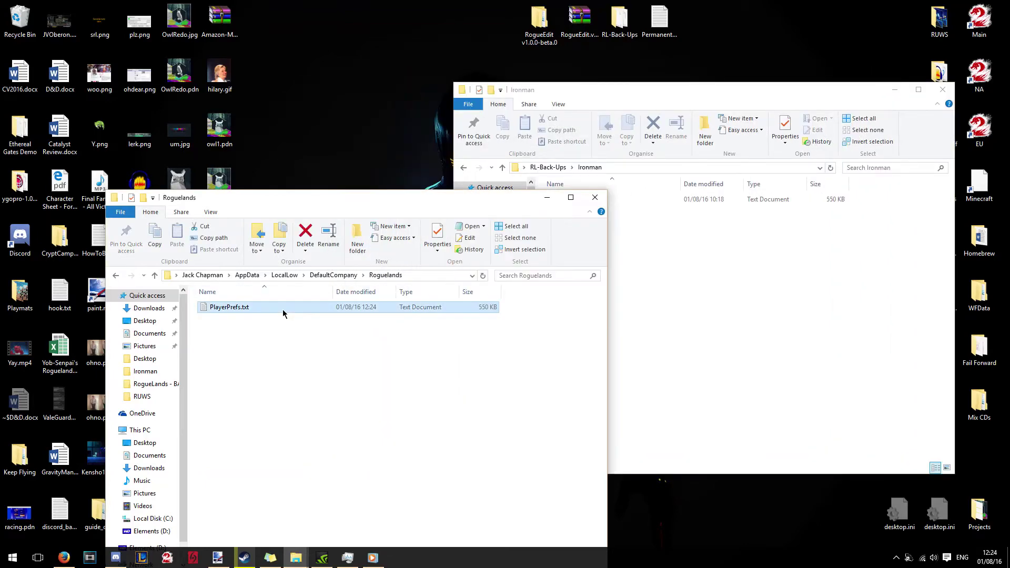
right_click(283, 311)
left_click(312, 285)
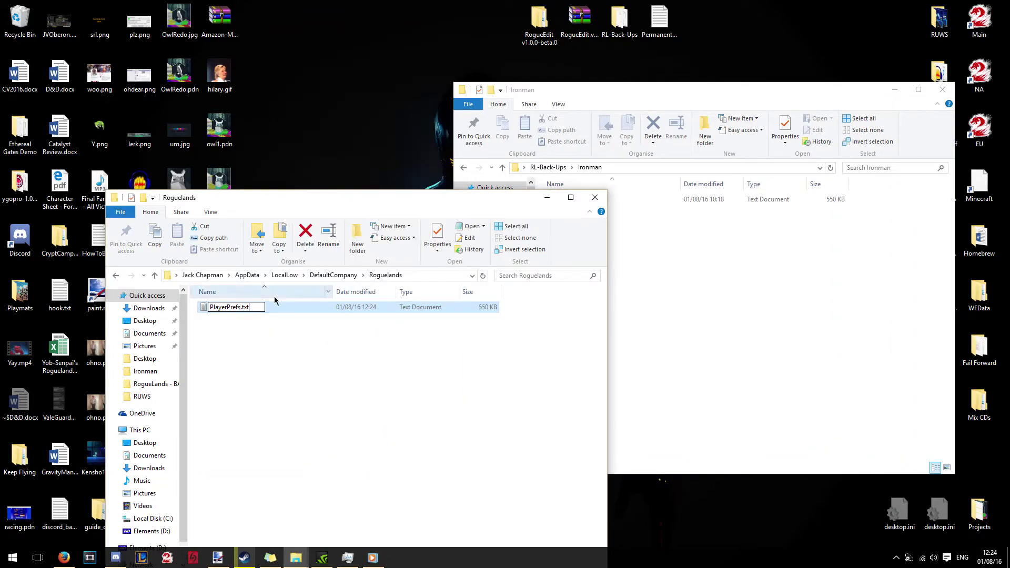
type(".cheating")
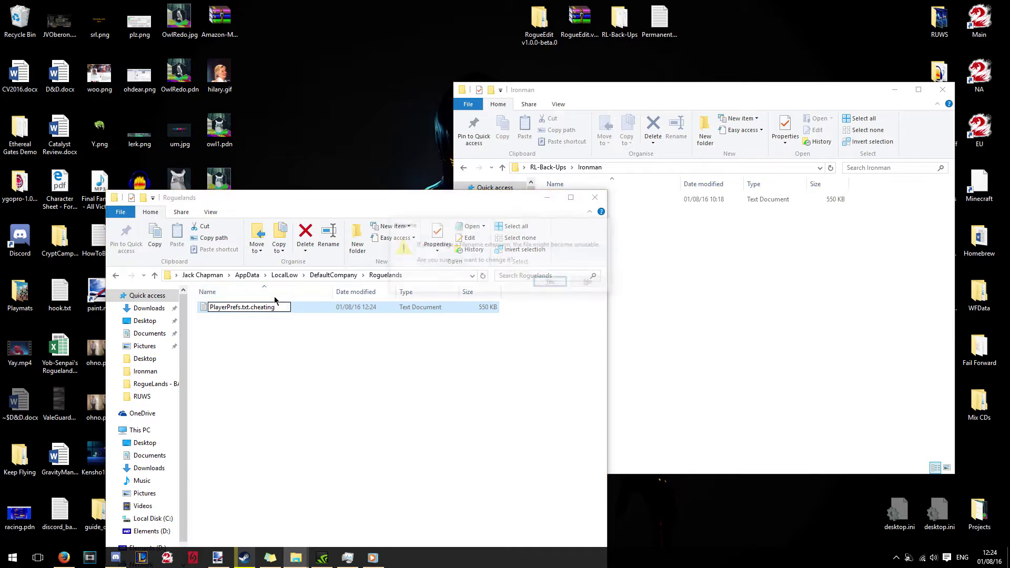
key("Return")
left_click(560, 289)
Step: Move PlayerPrefs.txt.cheating into the Ironman folder and the backup PlayerPrefs.txt into the Roguelands folder
left_click_drag(293, 310, 787, 331)
left_click(557, 343)
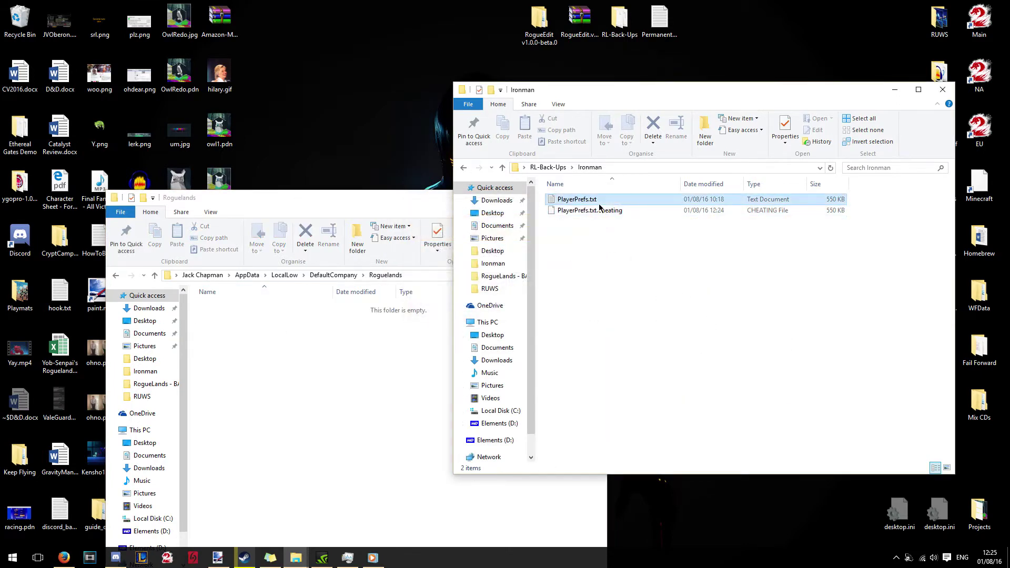
left_click_drag(620, 204, 263, 343)
Step: Copy PlayerPrefs.txt from the Roguelands folder back into the Ironman folder
right_click(259, 305)
key("Escape")
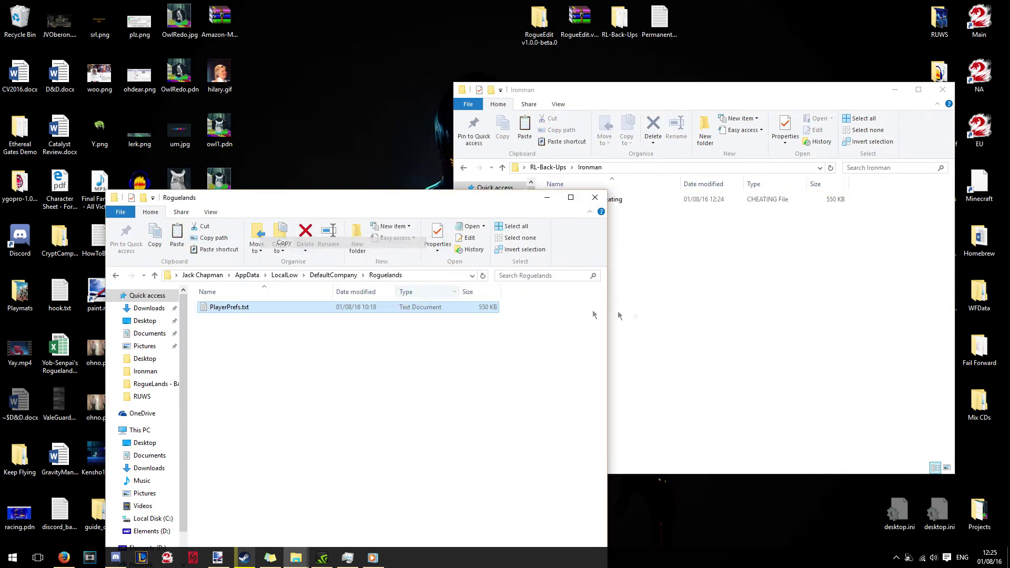
right_click(683, 319)
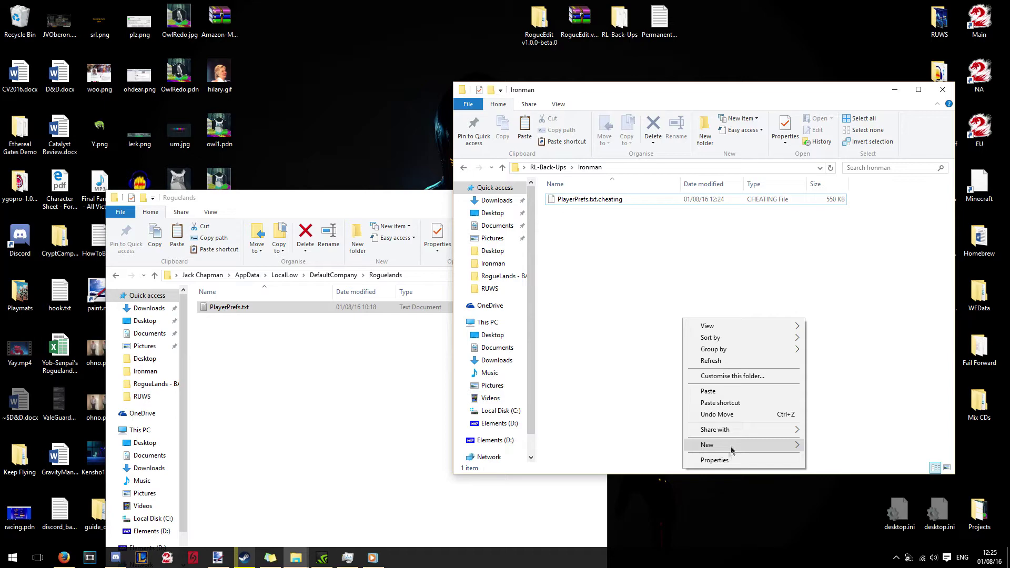
left_click(710, 391)
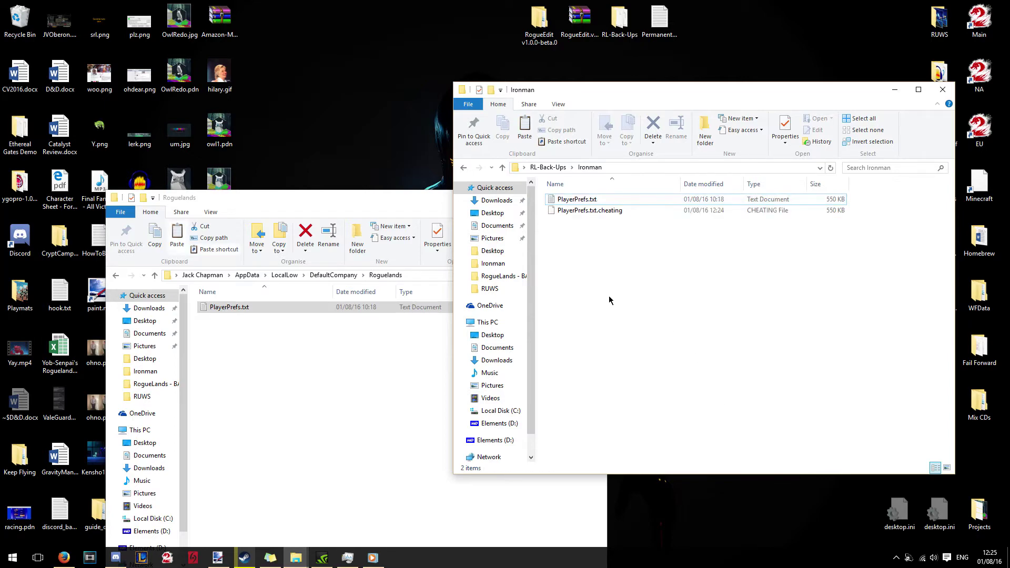
Step: Close the Roguelands and Ironman folder windows
left_click(342, 201)
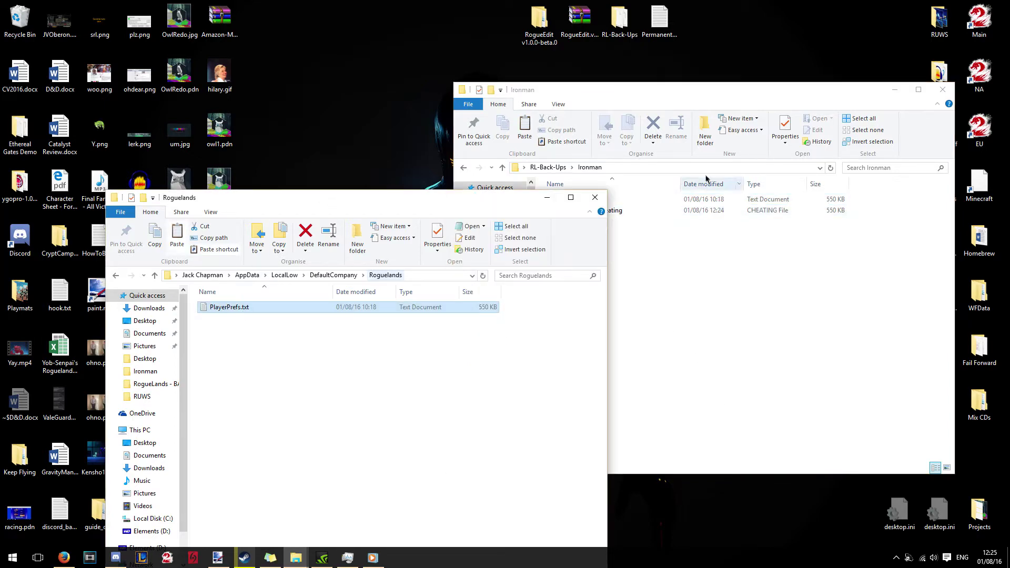
left_click(595, 197)
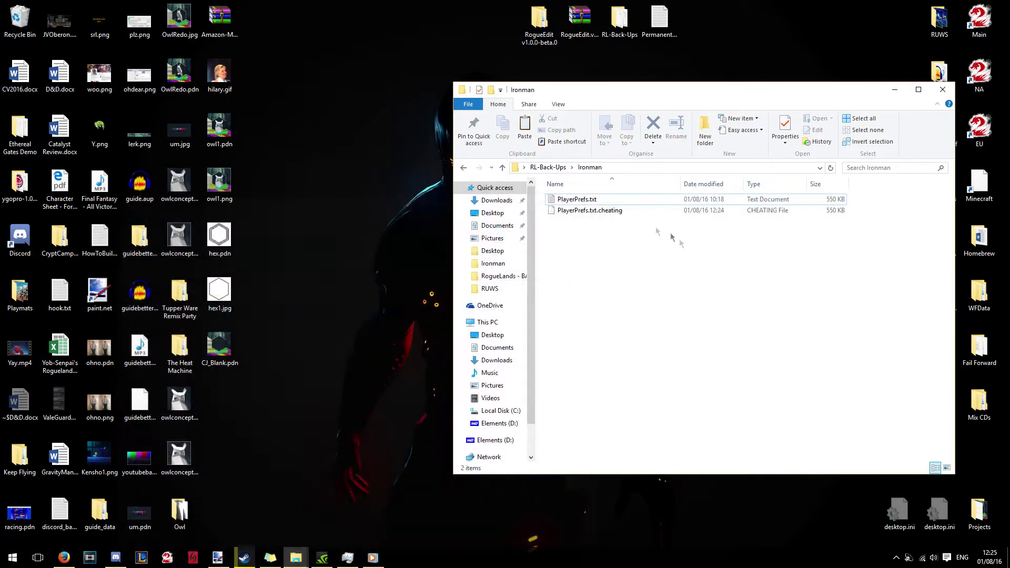
left_click(943, 90)
Step: Launch RogueEdit.exe from the RogueEdit v1.0.0-beta.0 Windows folder and load the Steele character
left_click(289, 559)
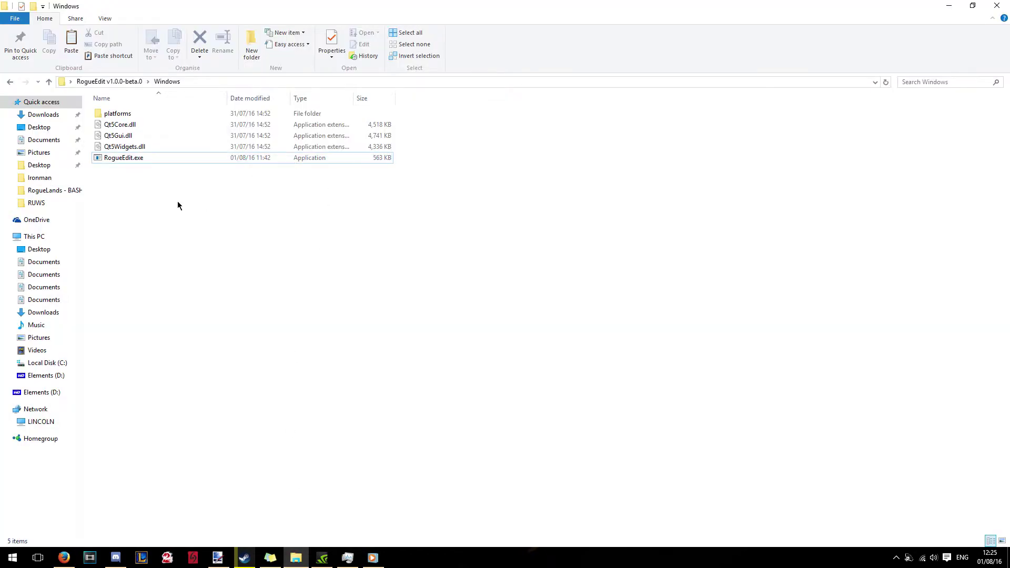
double_click(178, 159)
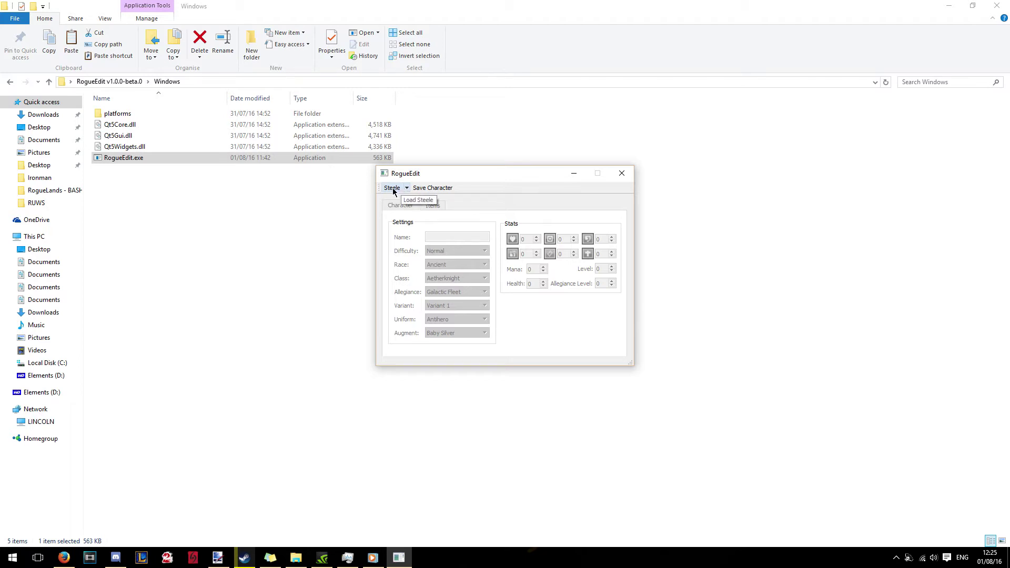
left_click(392, 189)
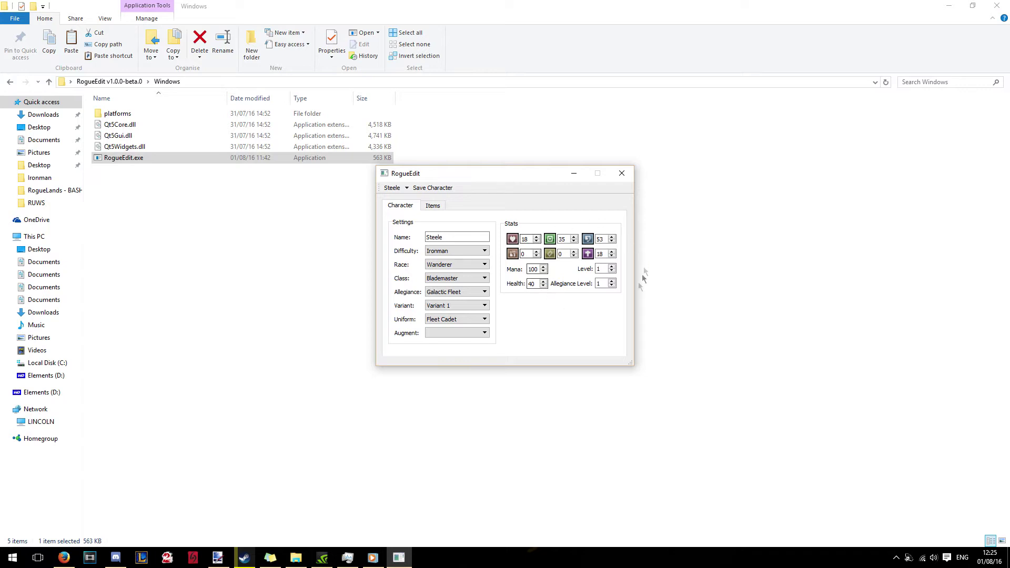
Step: Set the rarity of the equipped Auto Rifle, Aethershield, Recruit Helm, Recruit Armor and Gallahad Ring to Legendary
left_click(433, 207)
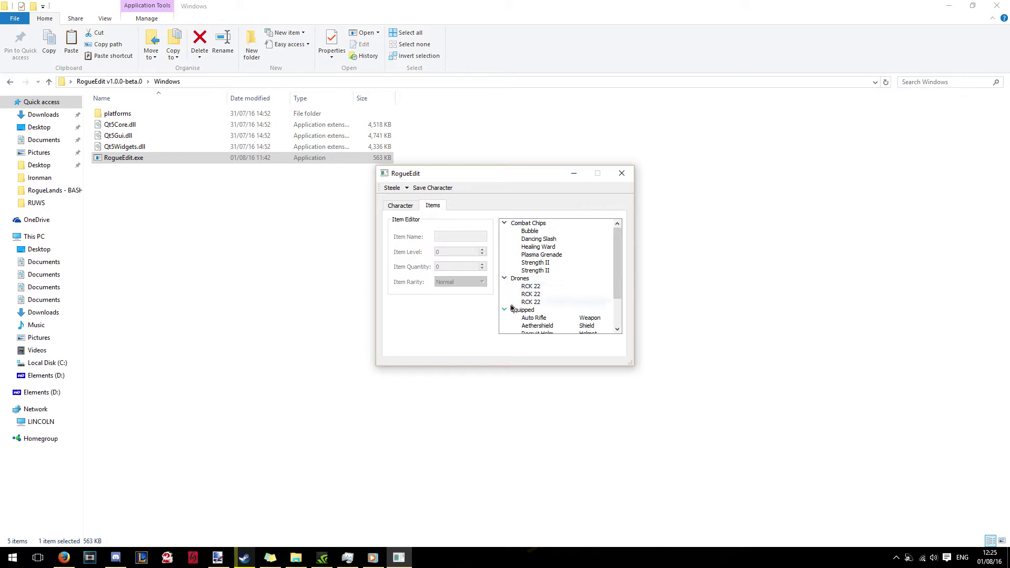
scroll(558, 295, "down", 2)
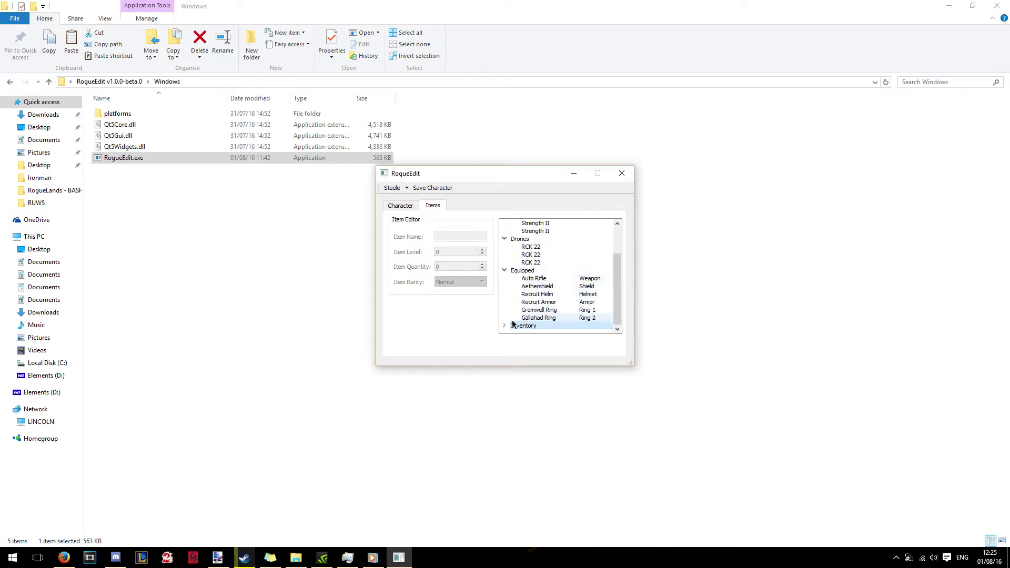
scroll(521, 316, "down", 4)
scroll(574, 270, "up", 2)
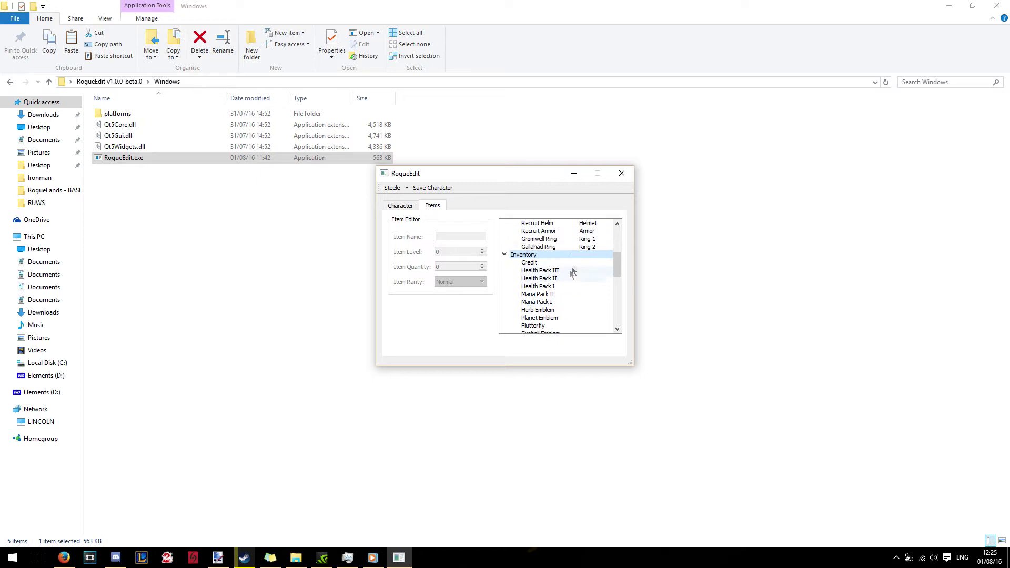
left_click(541, 232)
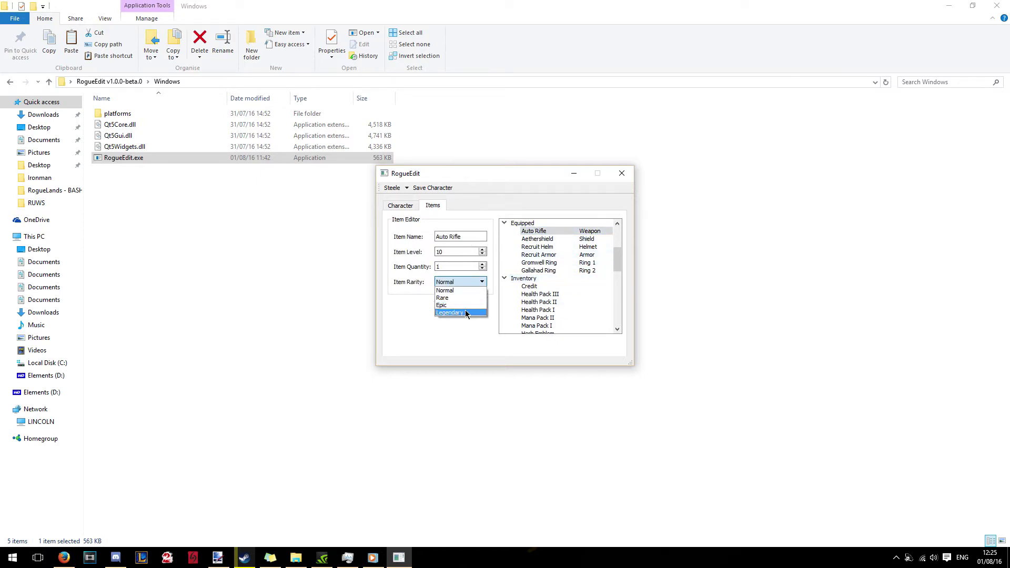
left_click(460, 312)
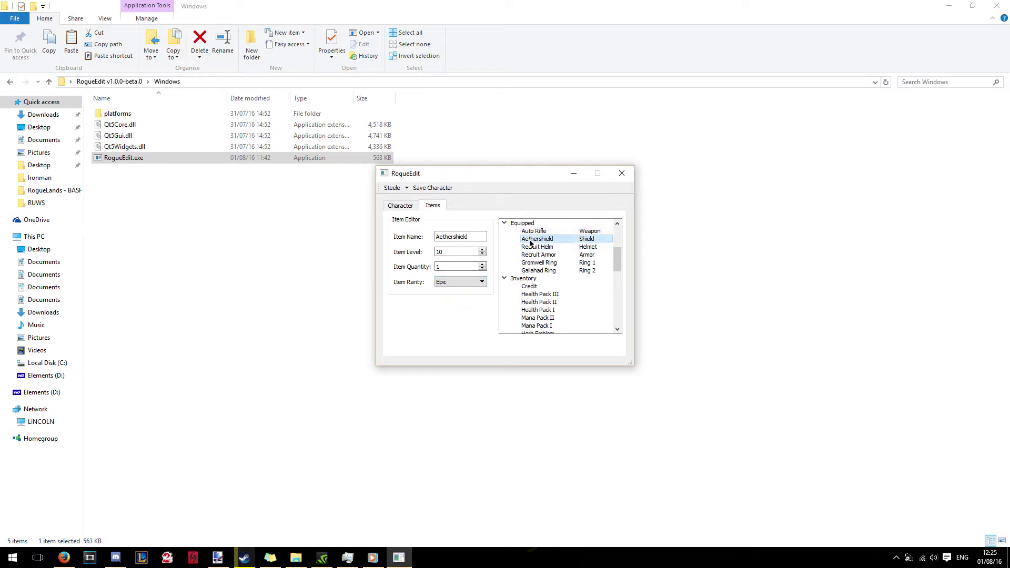
left_click(540, 270)
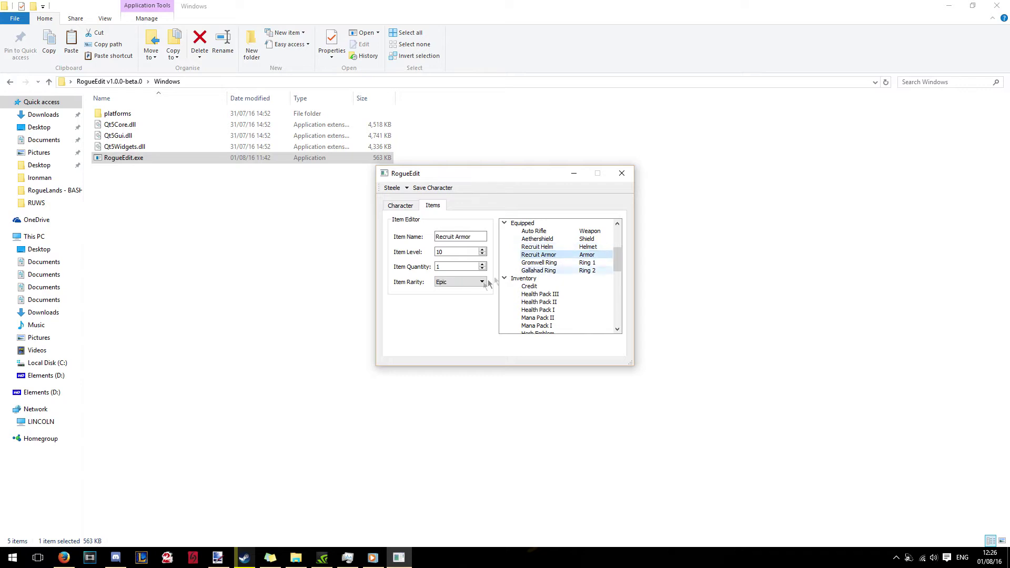
left_click(545, 265)
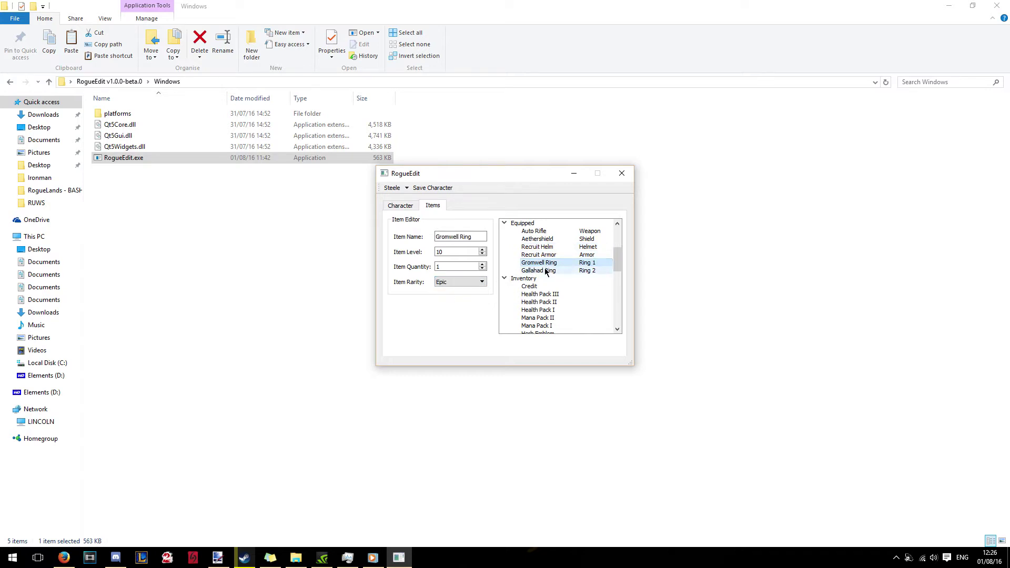
Step: Set the character's uniform to Blacksmith
left_click(408, 207)
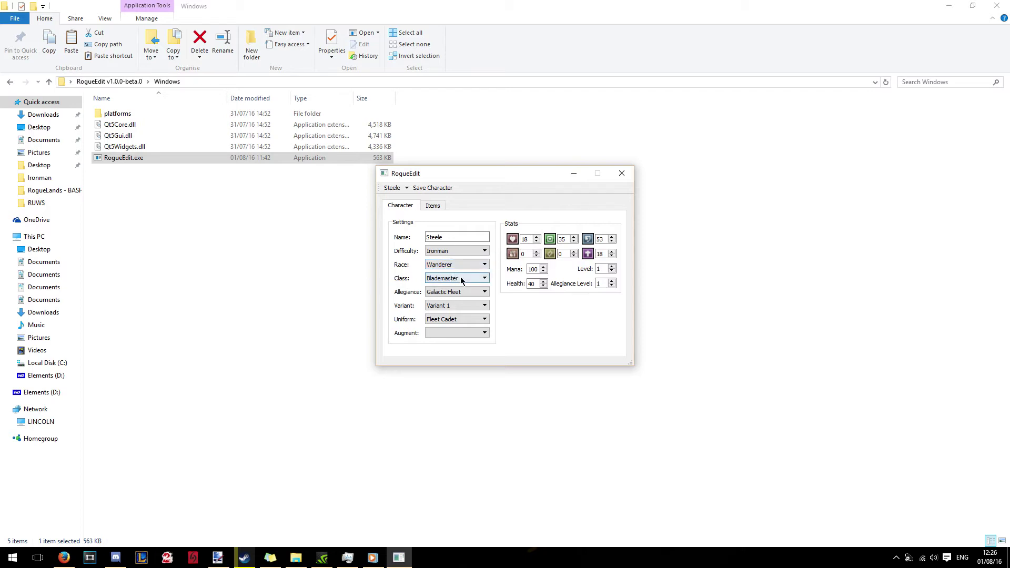
left_click(461, 321)
left_click(473, 321)
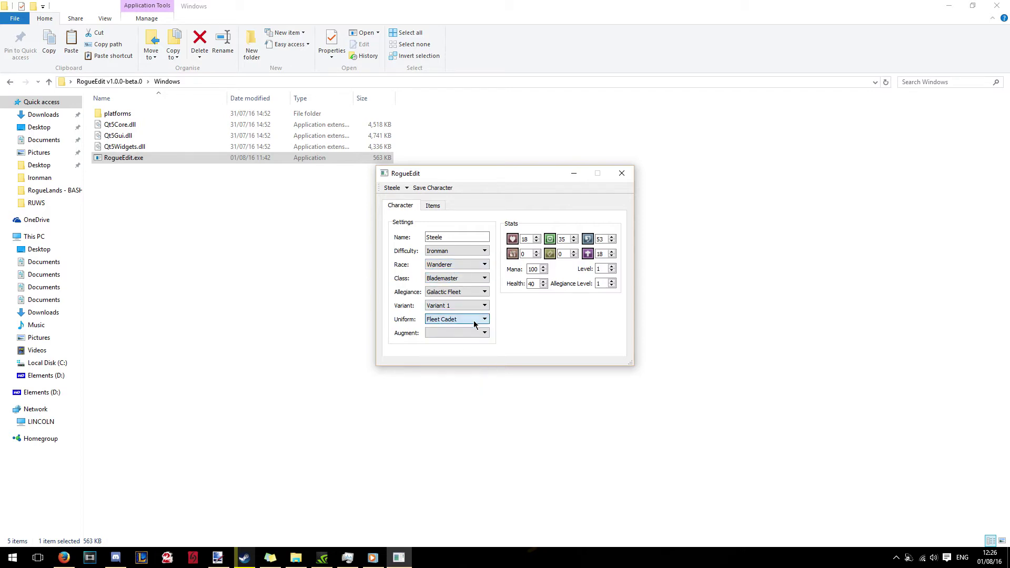
left_click(473, 321)
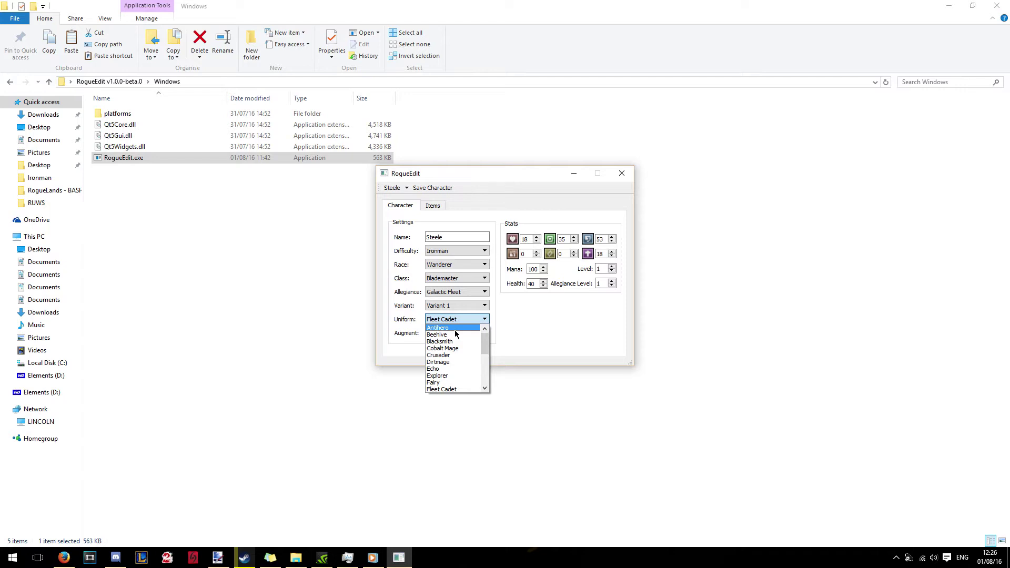
left_click(456, 342)
Step: Set the uniform to Monster Trainer and the augment to Crown, save the character and close RogueEdit
left_click(459, 333)
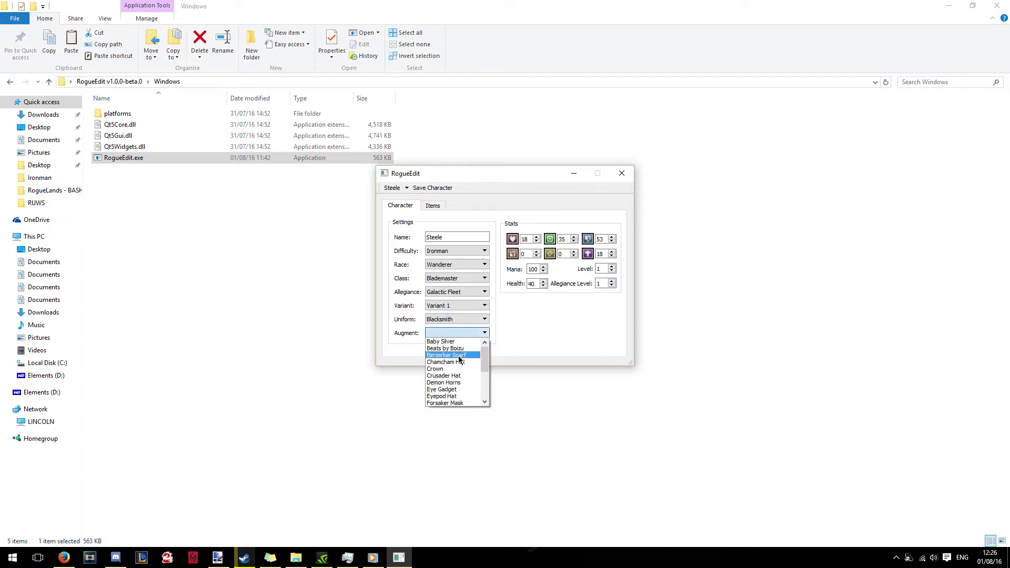
left_click(456, 319)
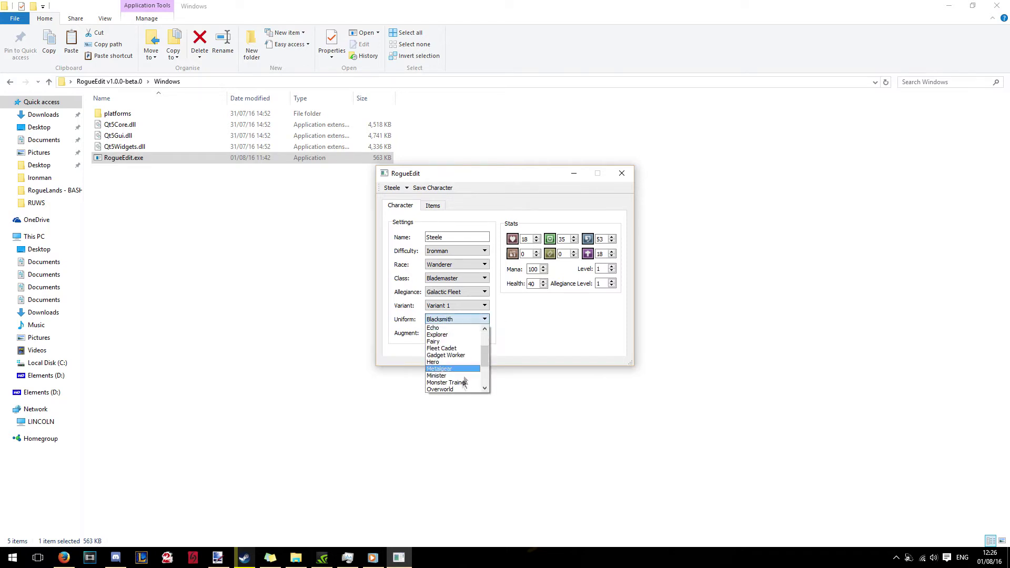
left_click(462, 383)
left_click(459, 333)
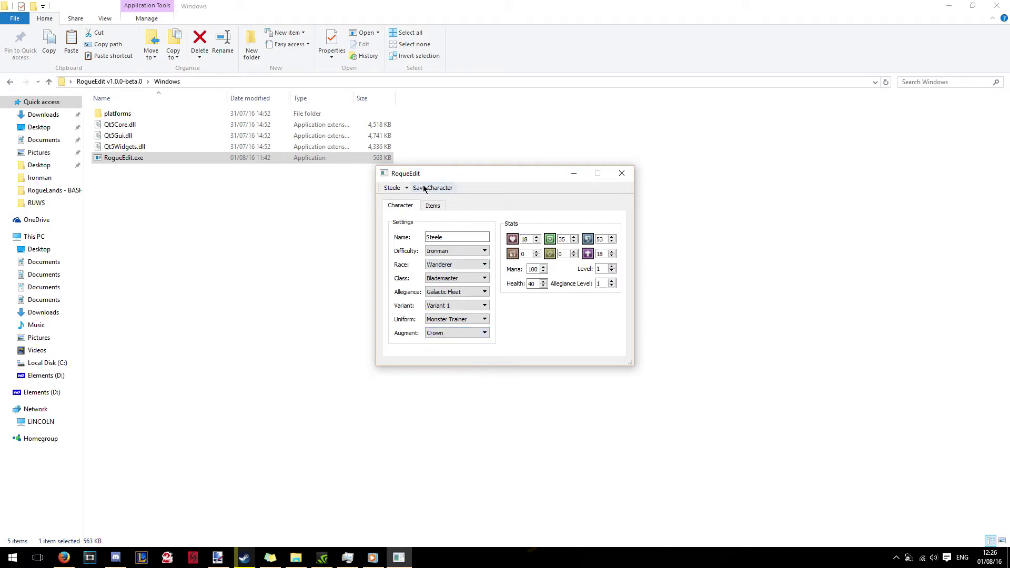
left_click(621, 174)
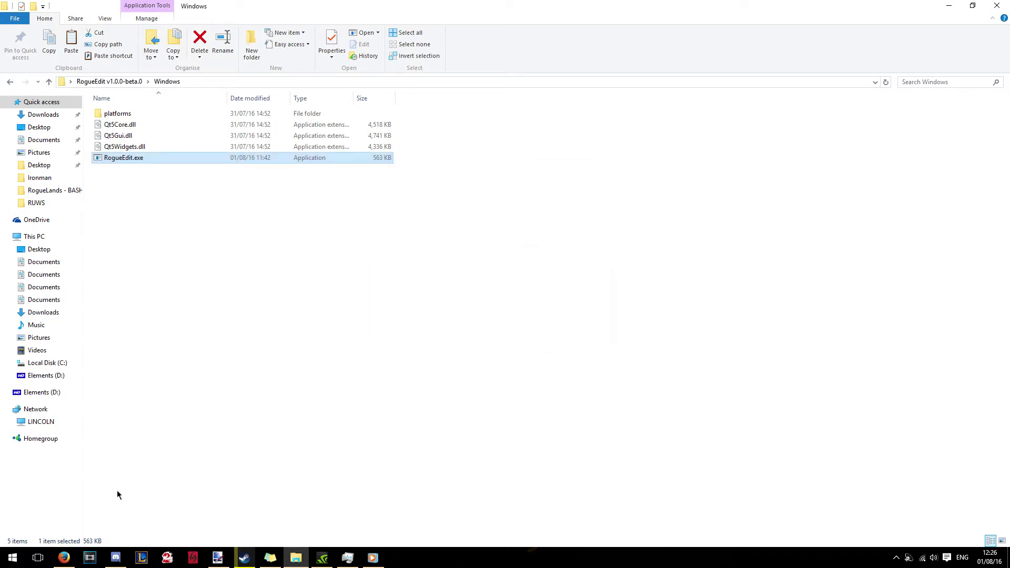
Step: Launch Roguelands from the Steam library and start a single-player game with the Steele character
left_click(117, 560)
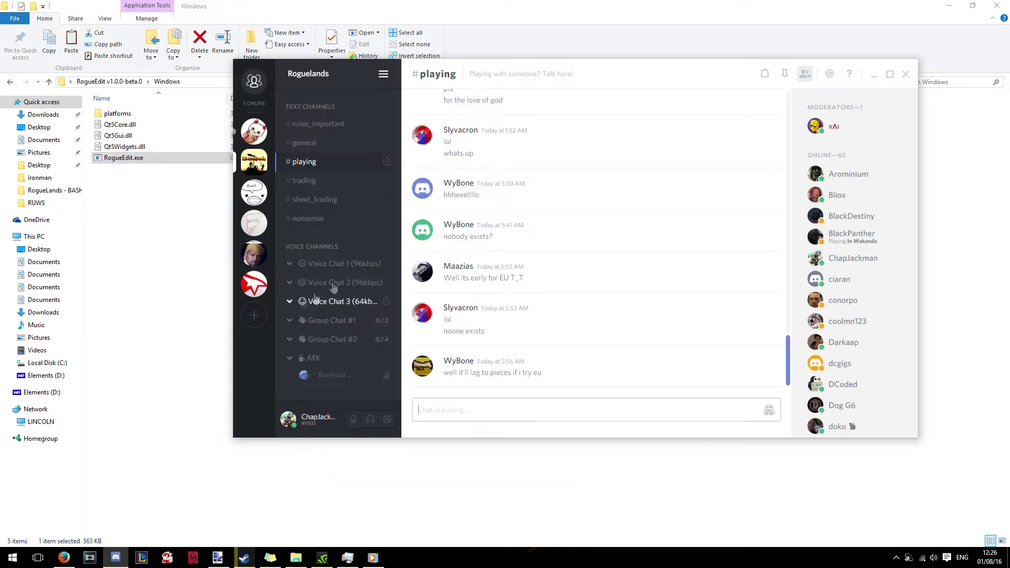
left_click(116, 558)
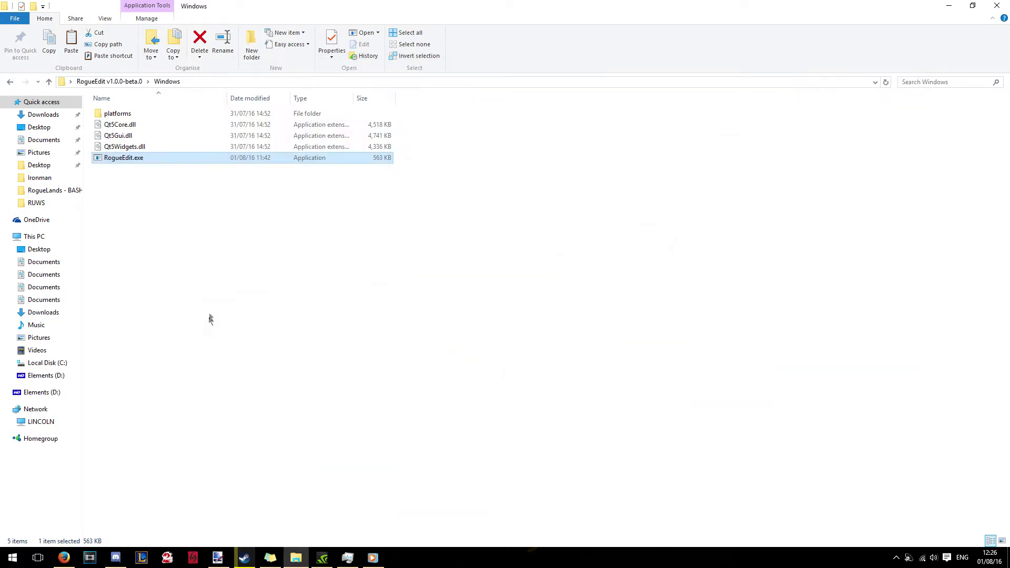
left_click(245, 559)
left_click(179, 107)
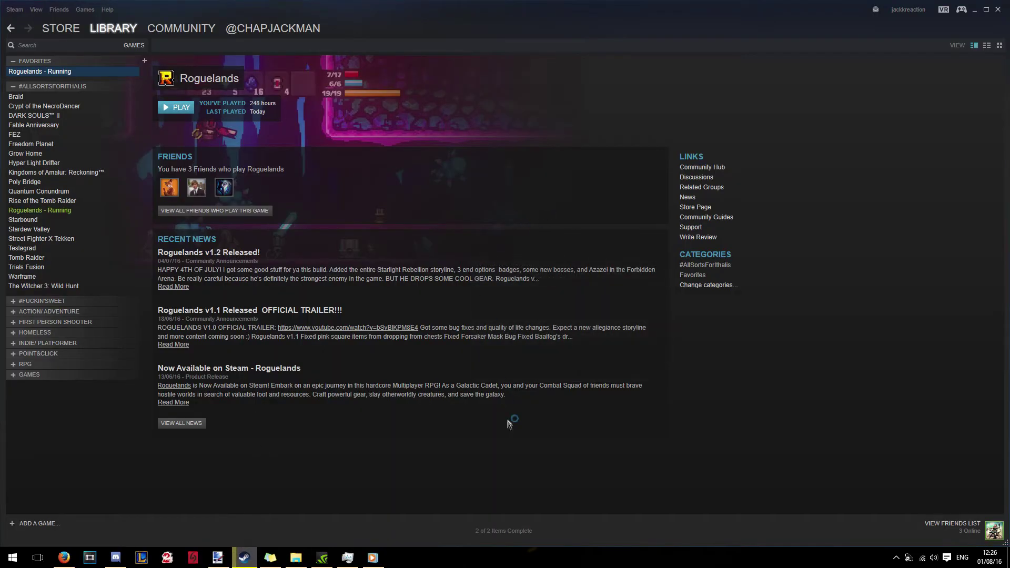
left_click(555, 387)
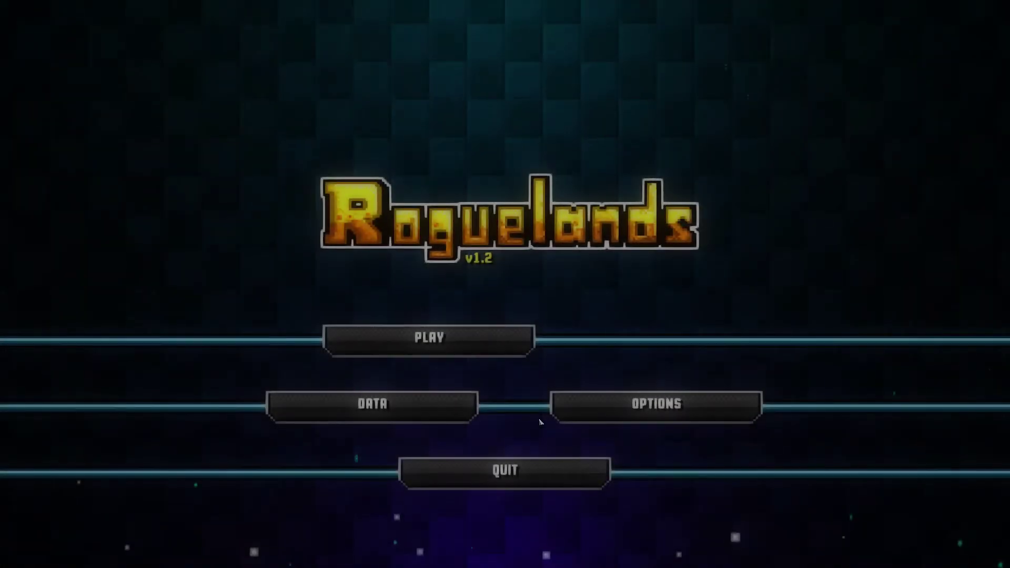
left_click(430, 338)
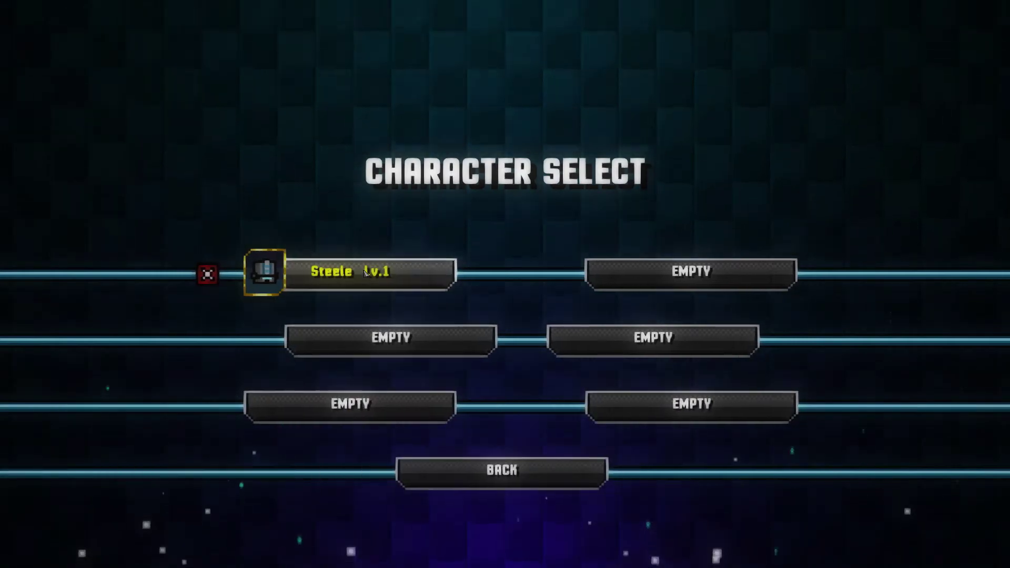
left_click(367, 273)
left_click(317, 328)
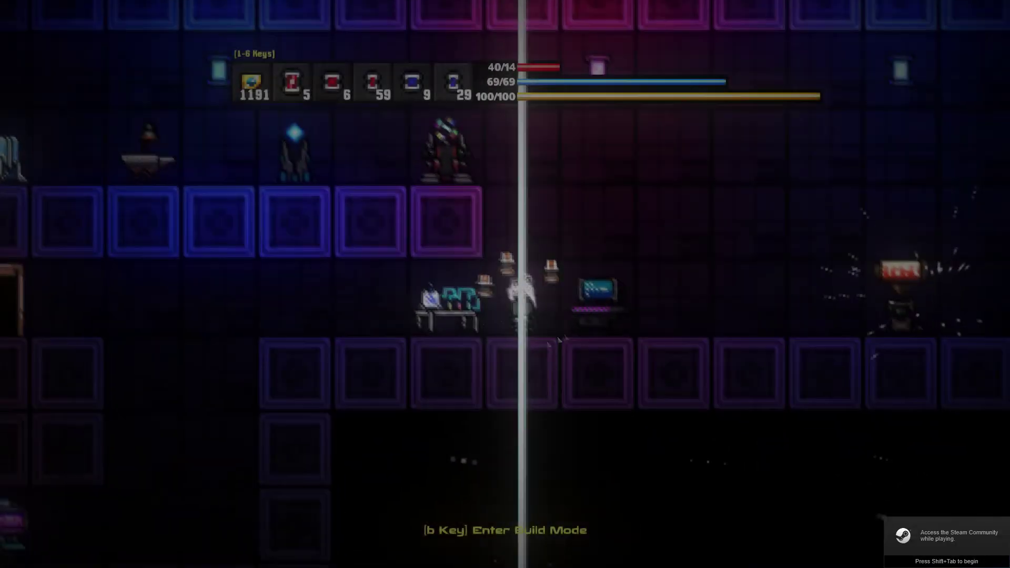
Step: Examine Steele's stats and the equipped Auto Rifle in the inventory, and exit to the character selection
key("e")
key("a")
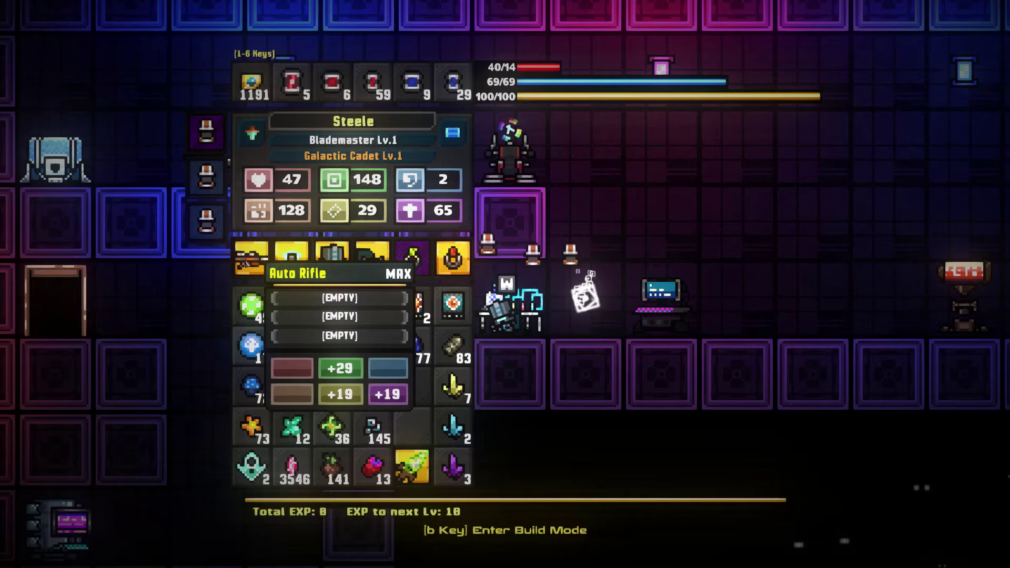
key("e")
key("Tab")
key("a")
left_click(641, 291)
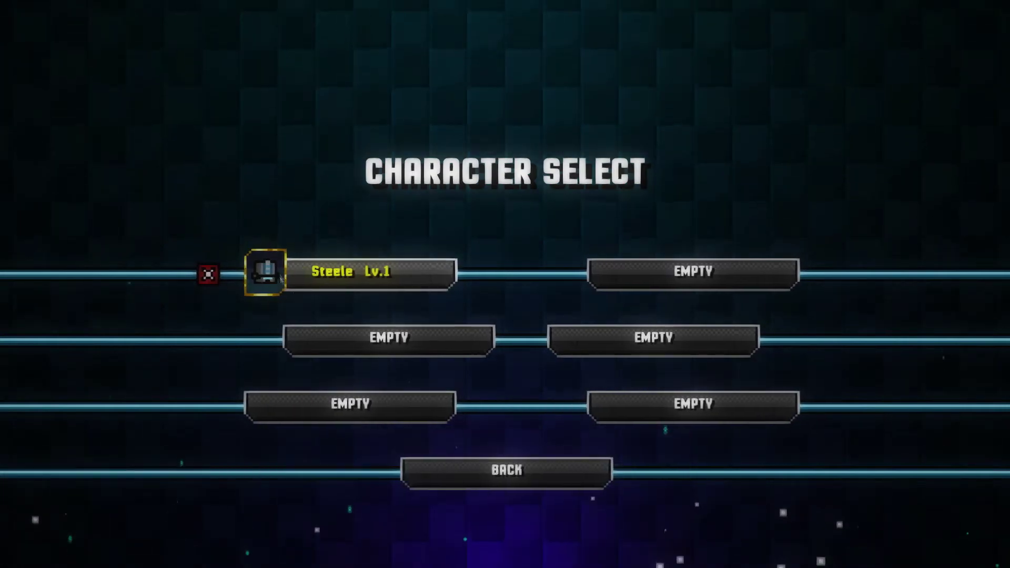
Step: Reload Steele in single-player and inspect the equipped gear and stats in the inventory
left_click(281, 275)
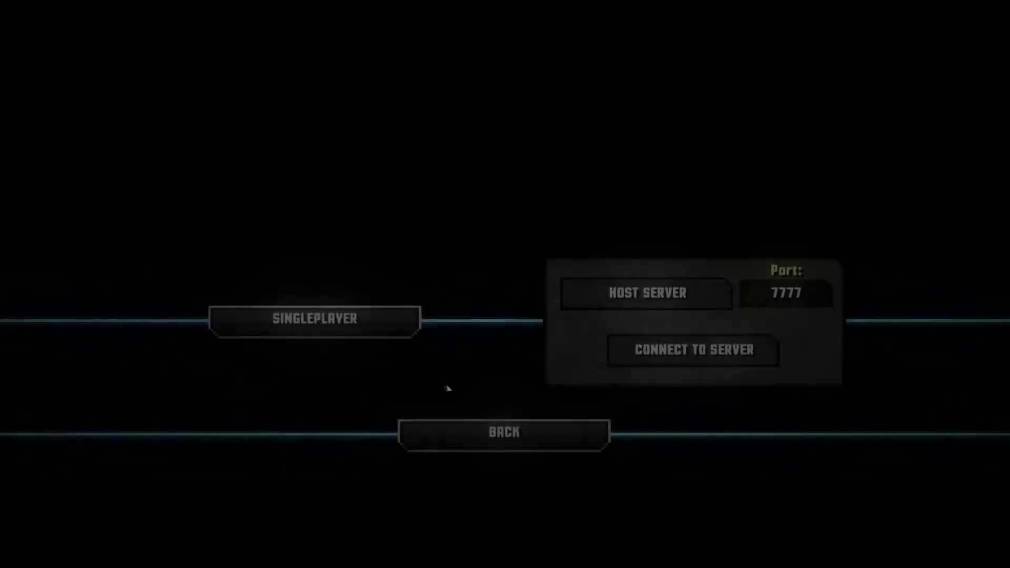
left_click(412, 334)
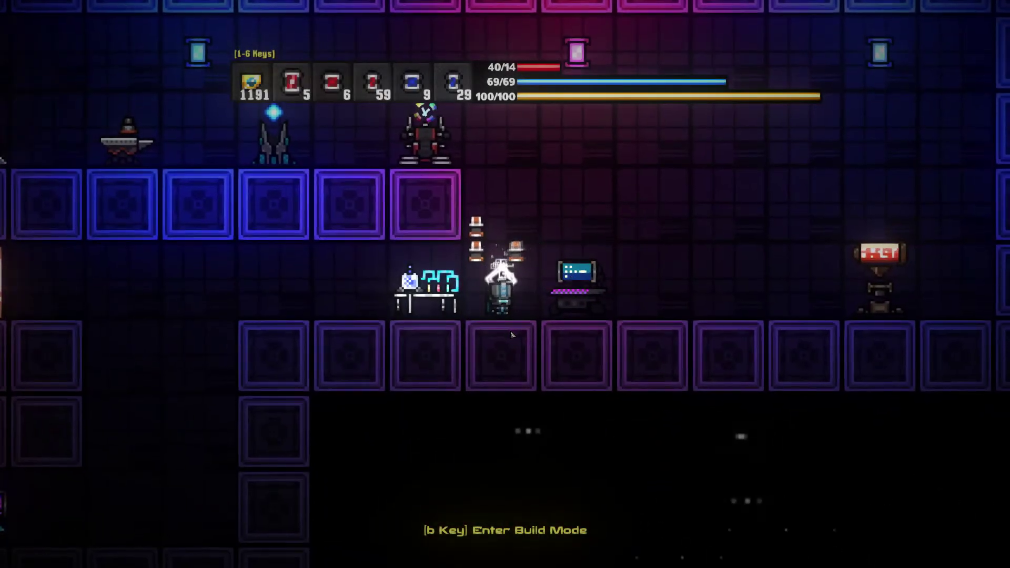
key("a")
key("e")
key("d")
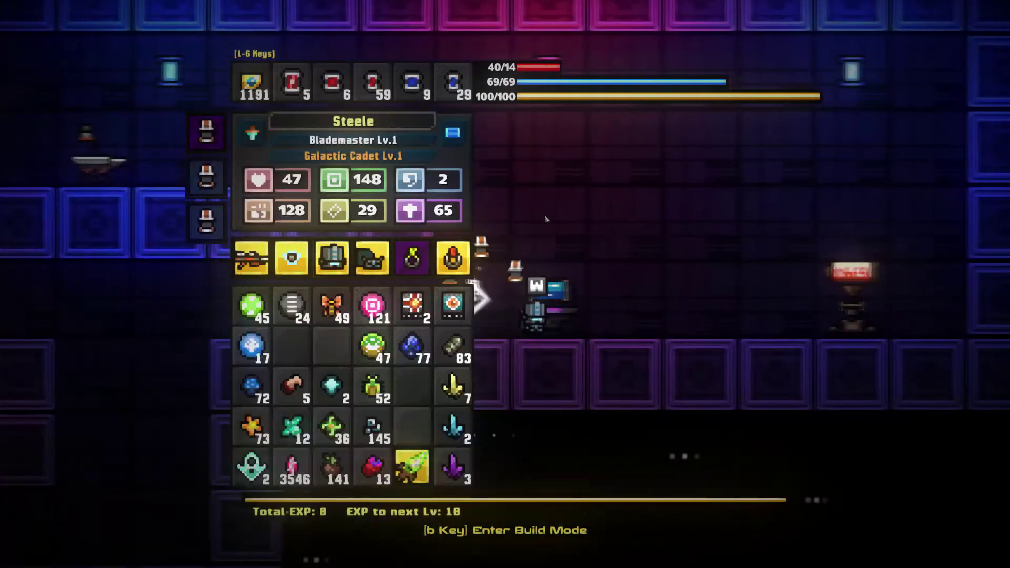
Step: Choose Plaguelands as the destination at the ship's portal console and travel to the planet
key("e")
key("a")
key("w")
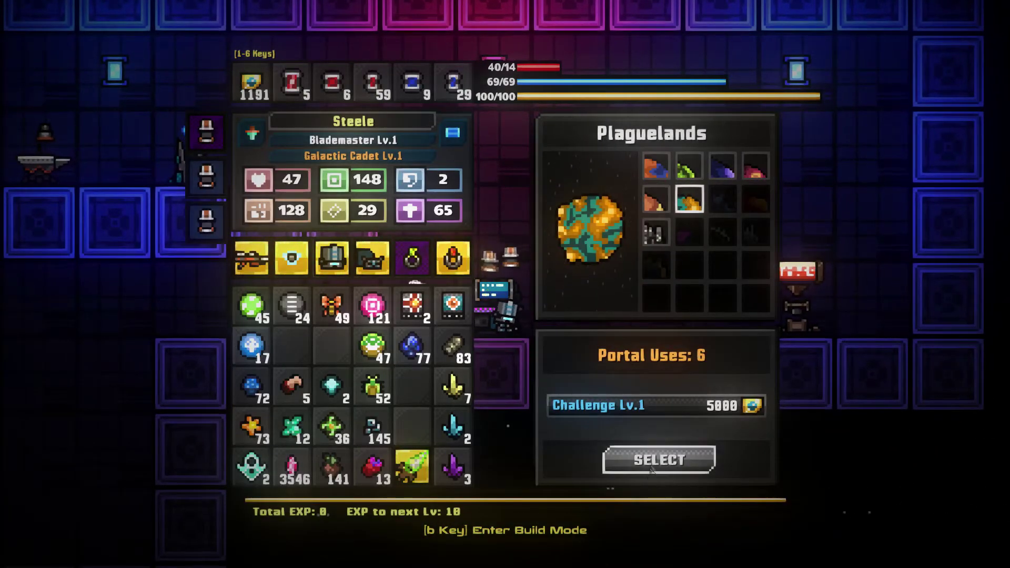
key("Escape")
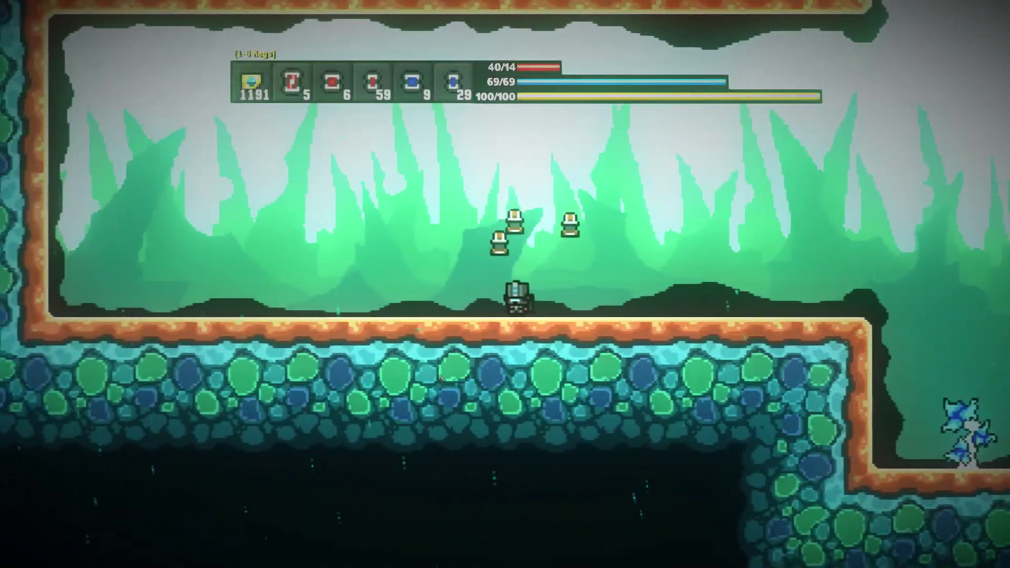
Step: Walk Steele to the wall at the near end of the planet's starting area and back away from it
key("Escape")
key("Escape")
key("a")
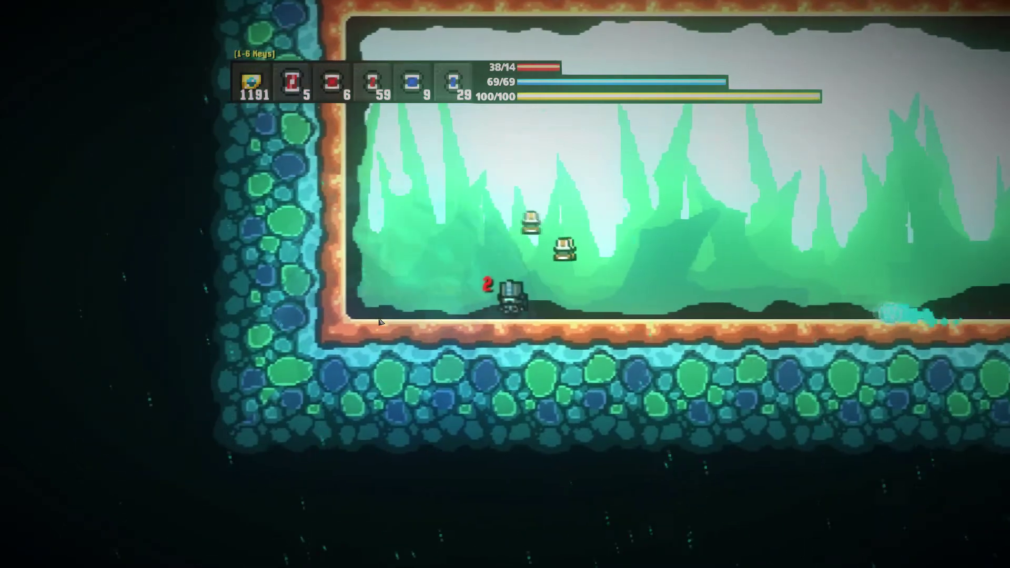
key("a")
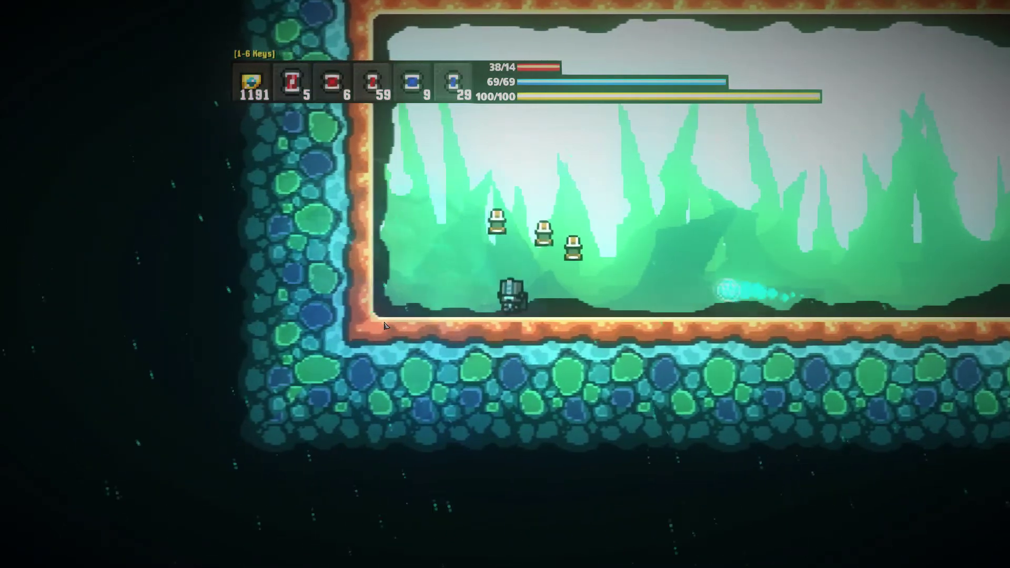
key("d")
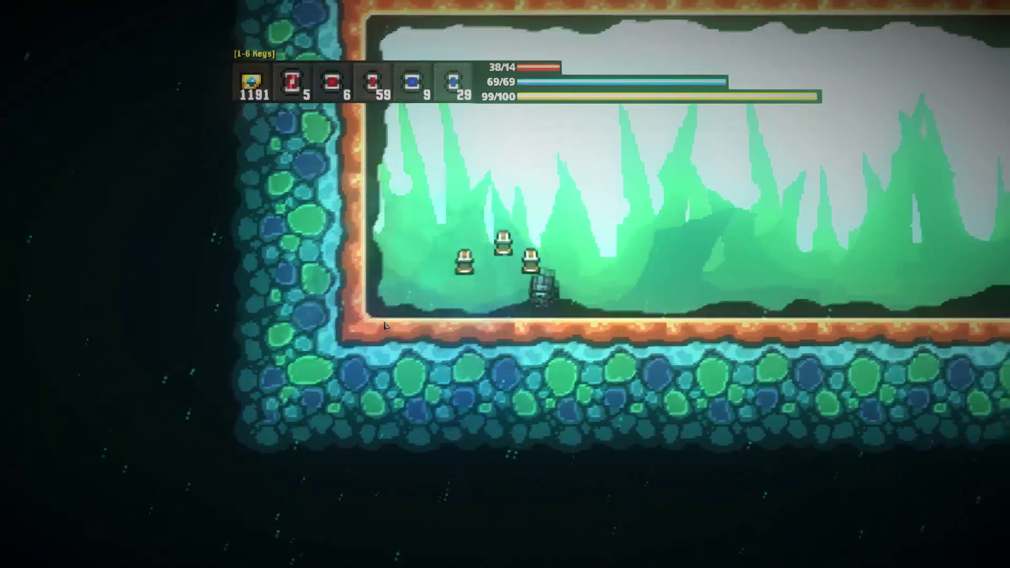
Step: Jump Steele back and forth beside the starting area's end wall, working up to the ceiling
key("space")
key("a")
key("a")
key("d")
key("space")
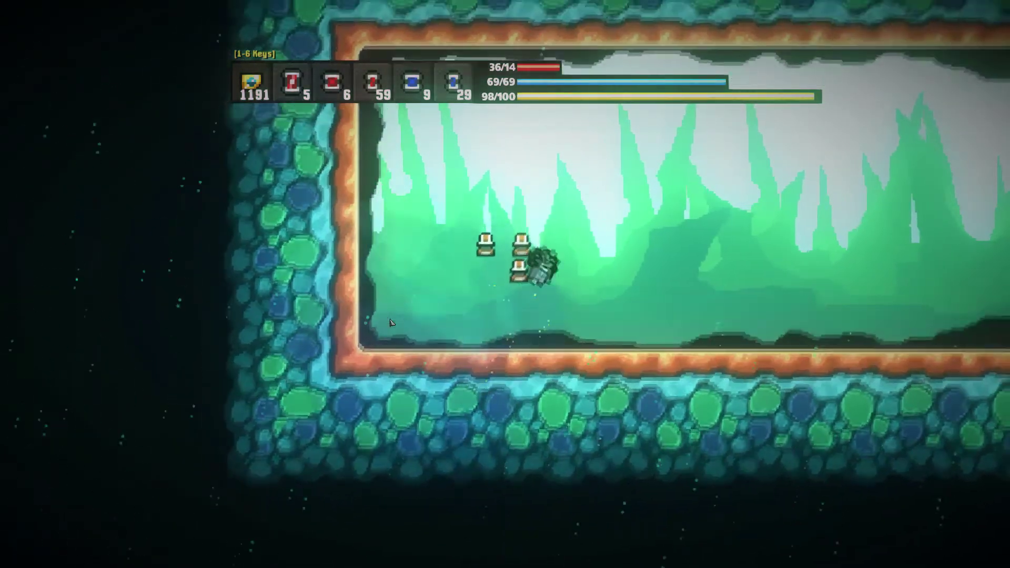
key("a")
key("d")
key("space")
key("a")
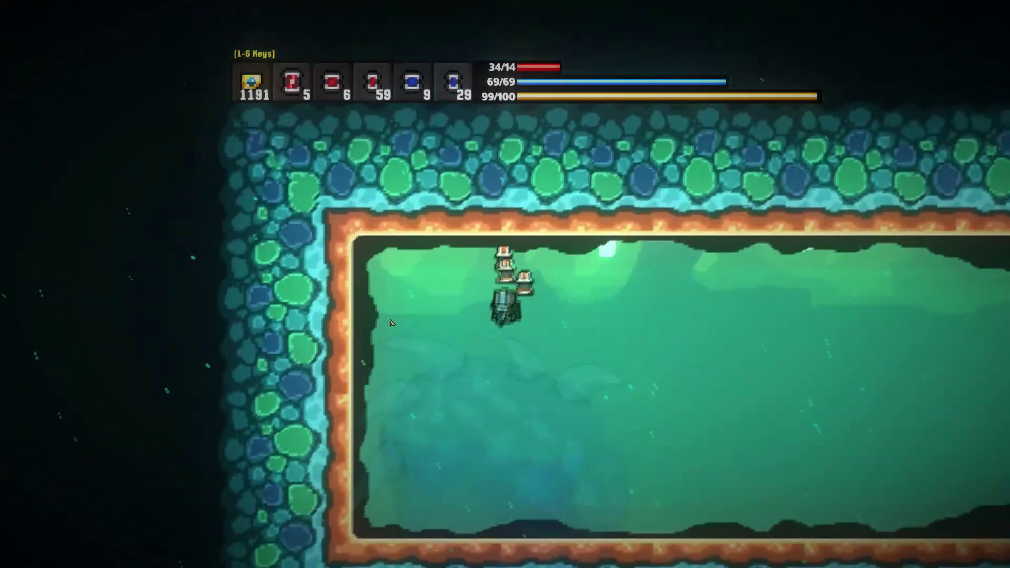
key("d")
key("space")
key("a")
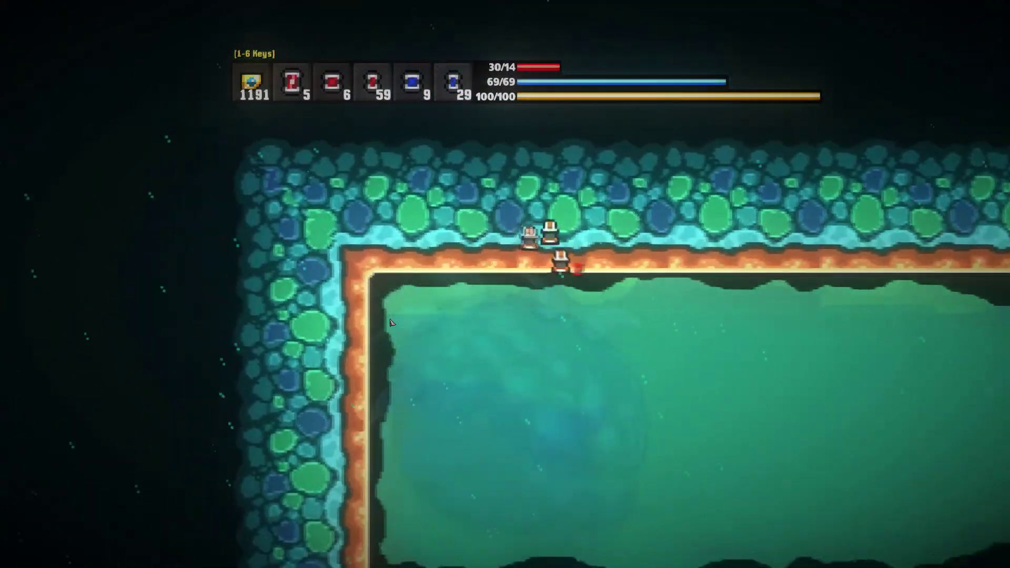
Step: Fly Steele along the ceiling away from the end wall and drop onto the ledge above the enemy area
key("w")
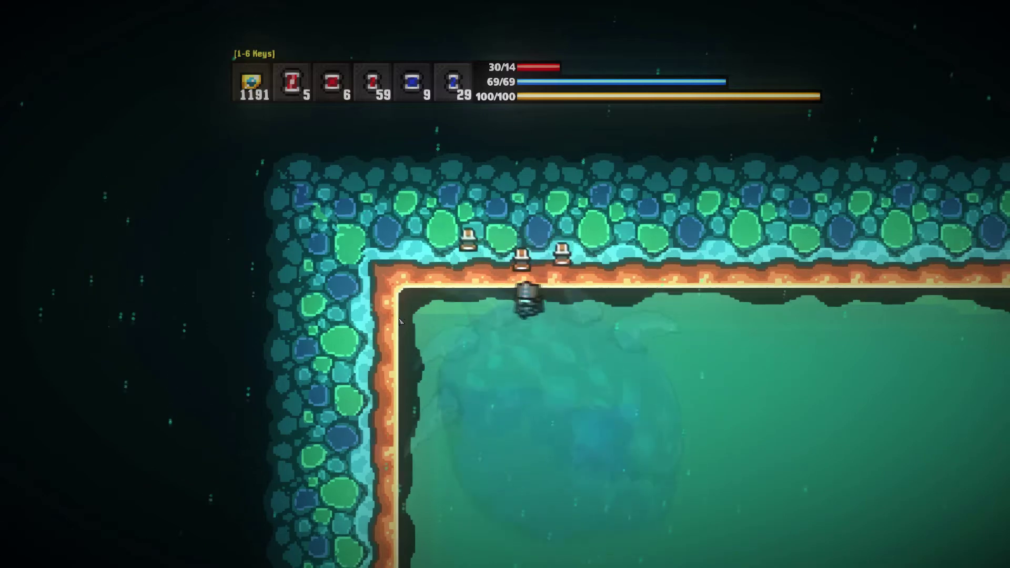
key("d")
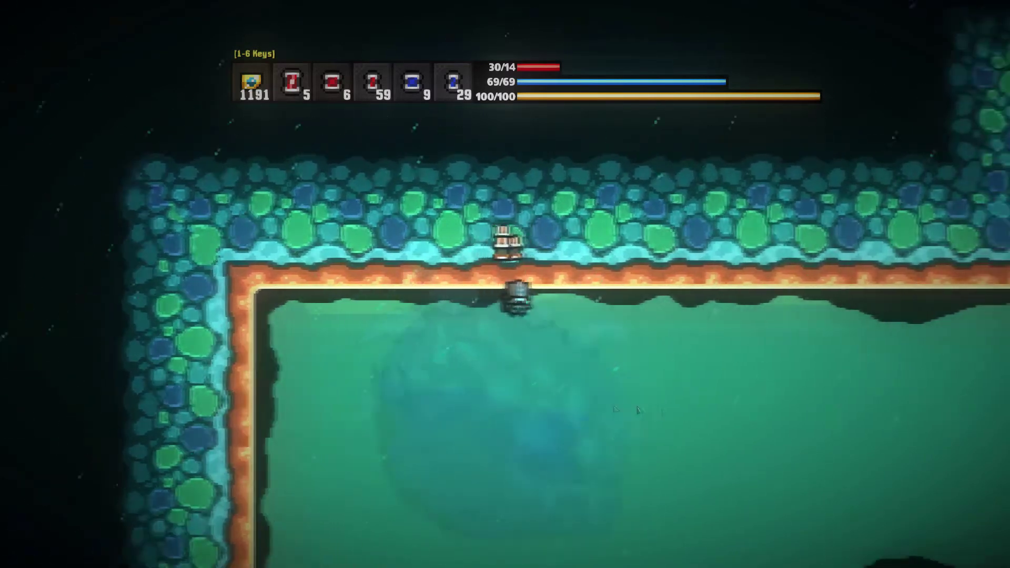
key("d")
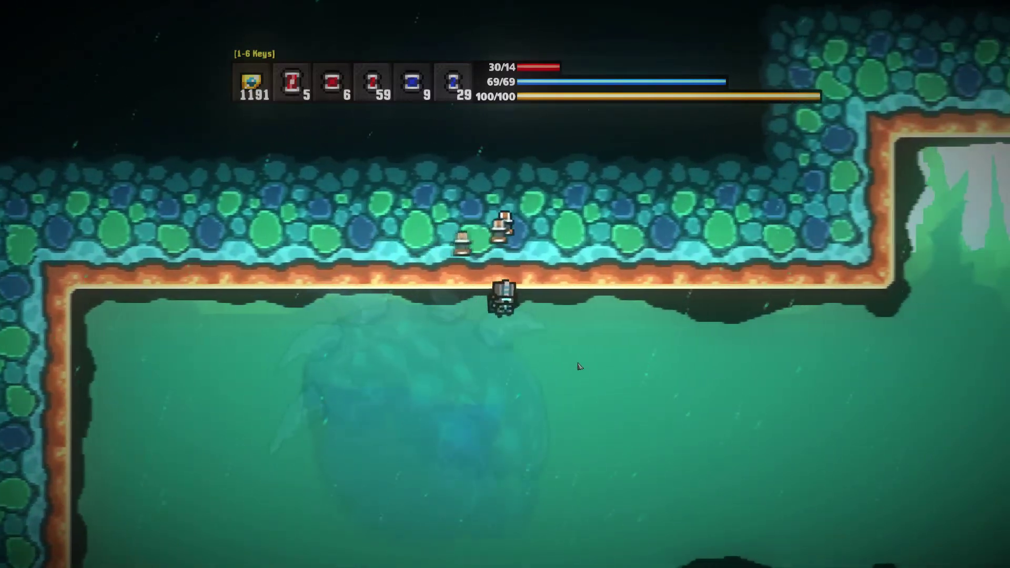
key("d")
key("s")
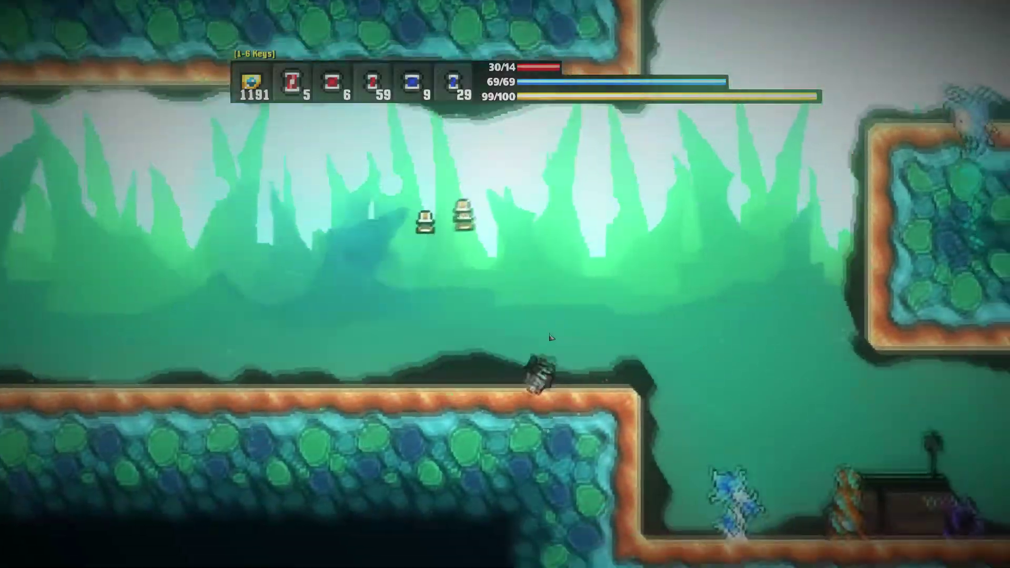
Step: Fly Steele off the ledge and under the rock platform into the enemy-filled passage, collecting the dropped credits
key("d")
key("w")
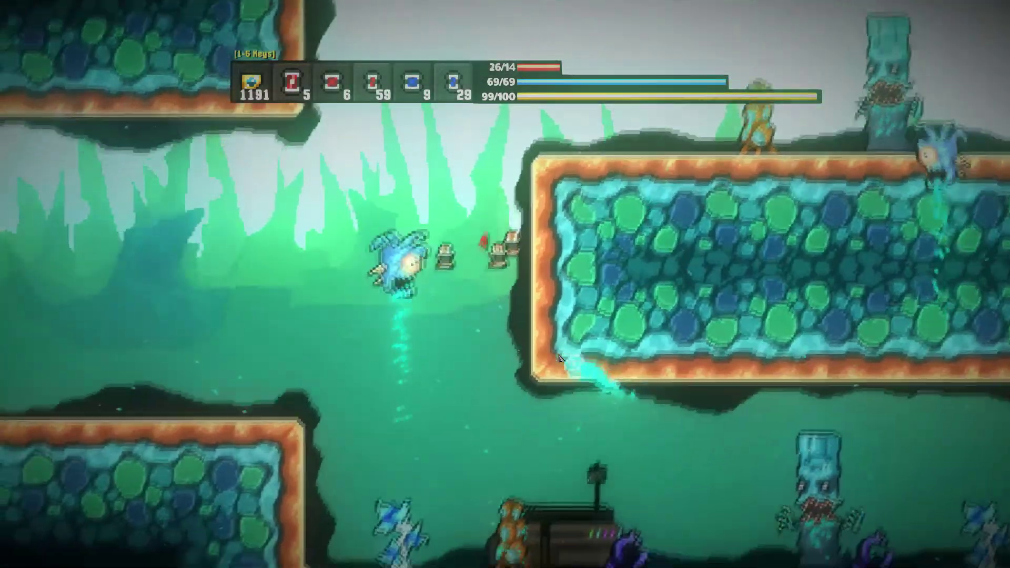
key("d")
key("w")
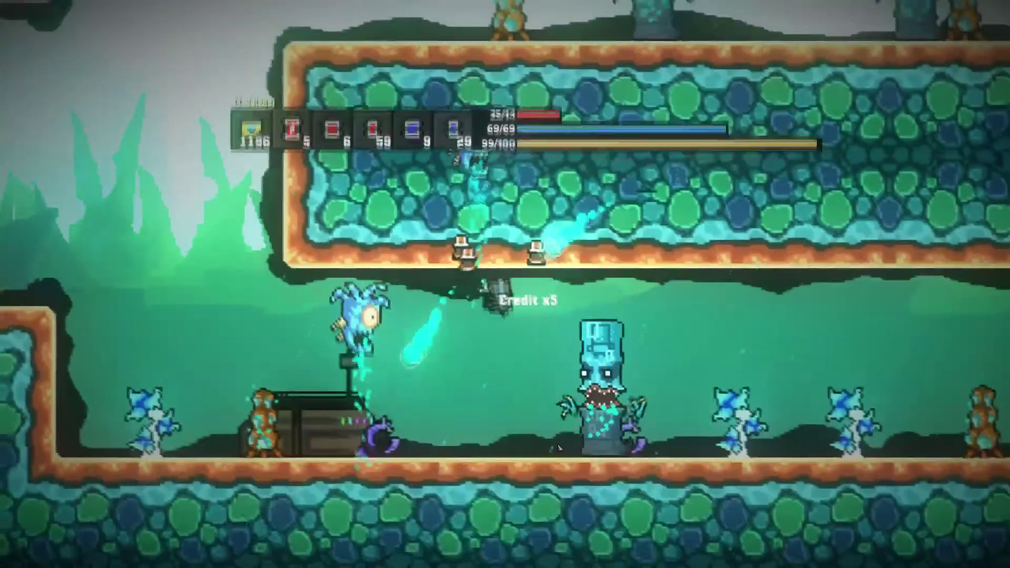
key("d")
key("w")
Step: Keep Steele hovering and moving among the flying eye creatures and the totem enemy in the passage
key("w")
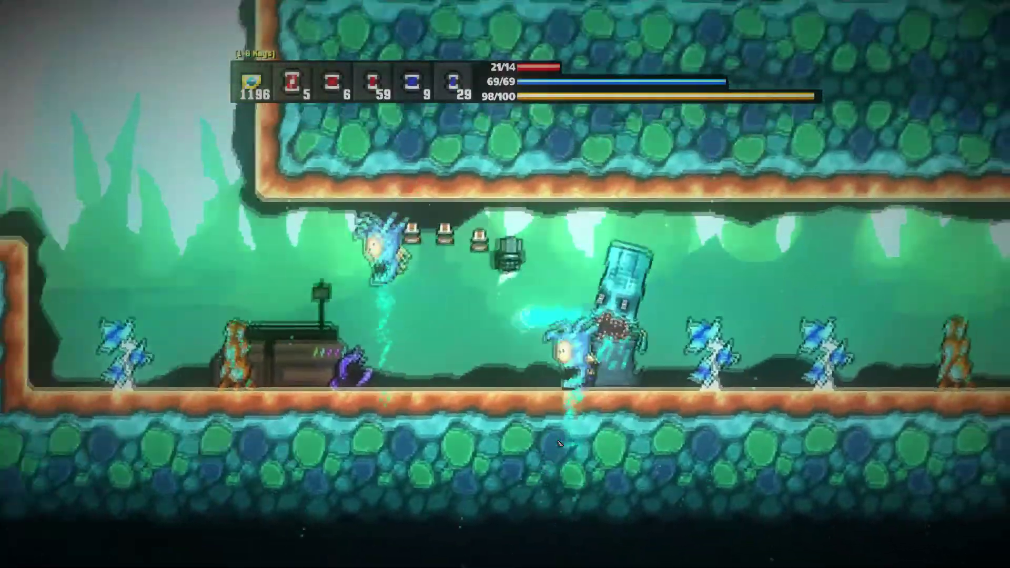
key("a")
key("w")
key("d")
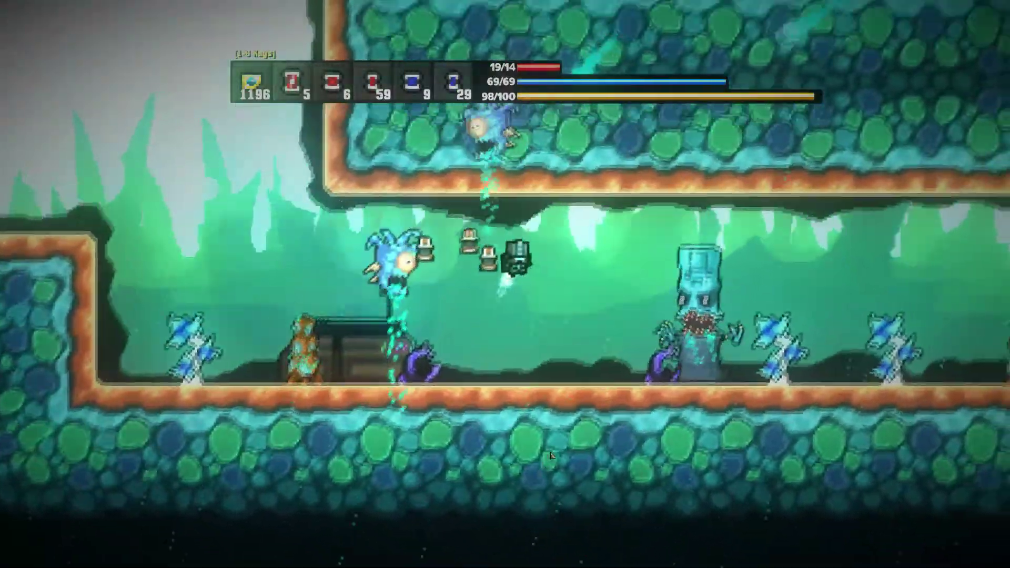
key("d")
key("a")
key("w")
key("d")
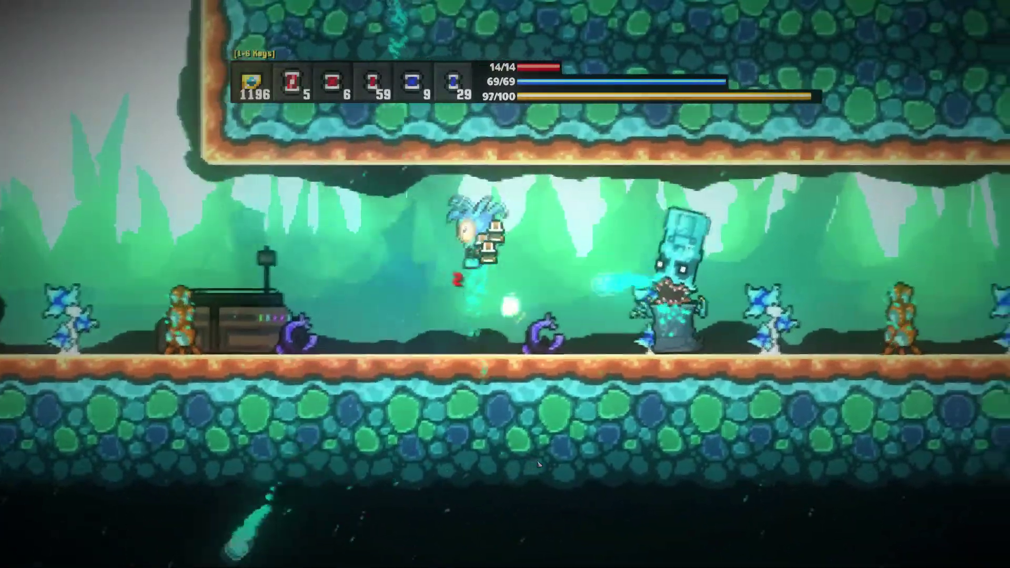
key("w")
key("d")
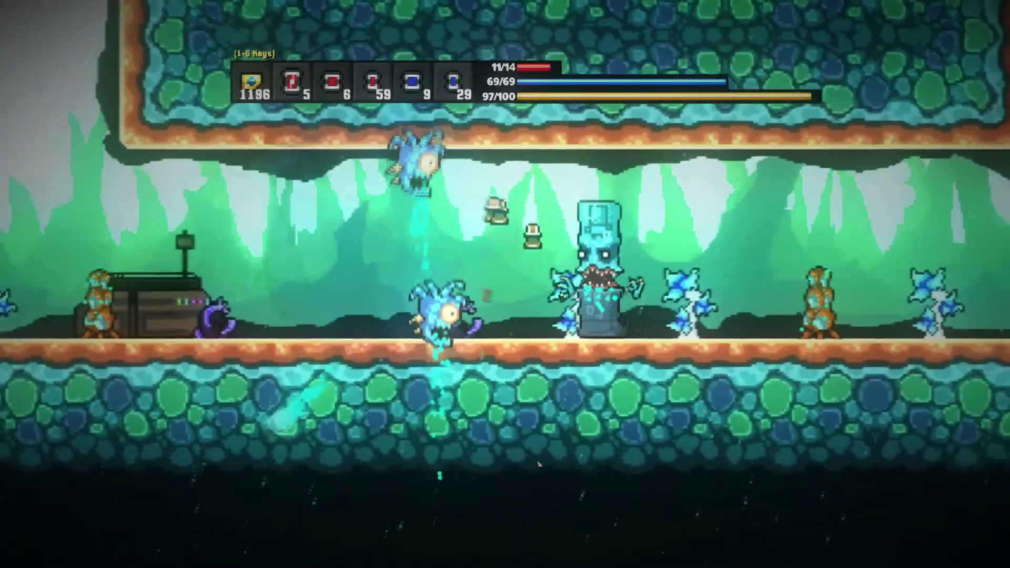
key("d")
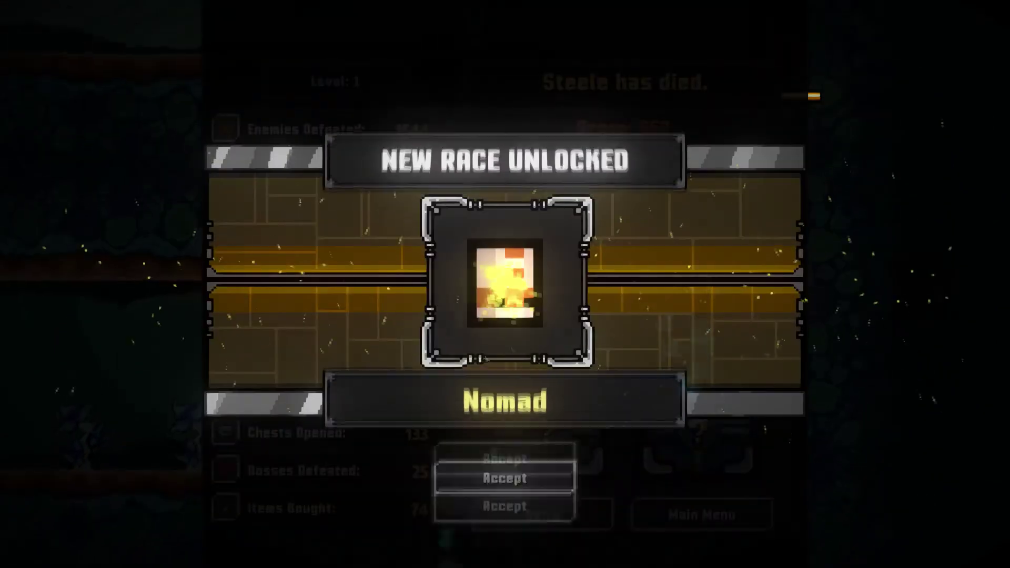
Step: Accept the Nomad and Illuminate race unlocks and continue to Steele's death summary
left_click(506, 475)
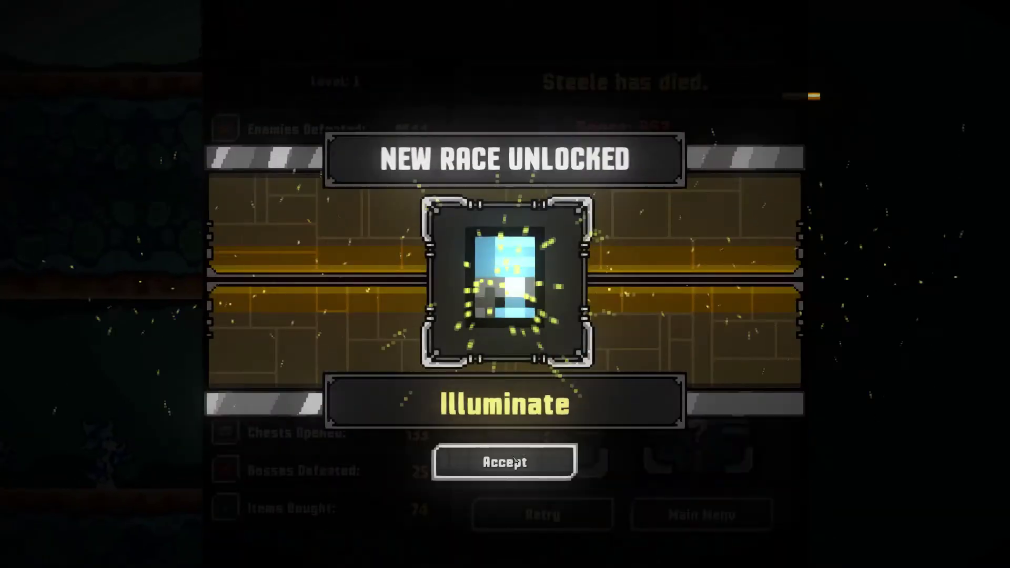
left_click(505, 463)
left_click(495, 452)
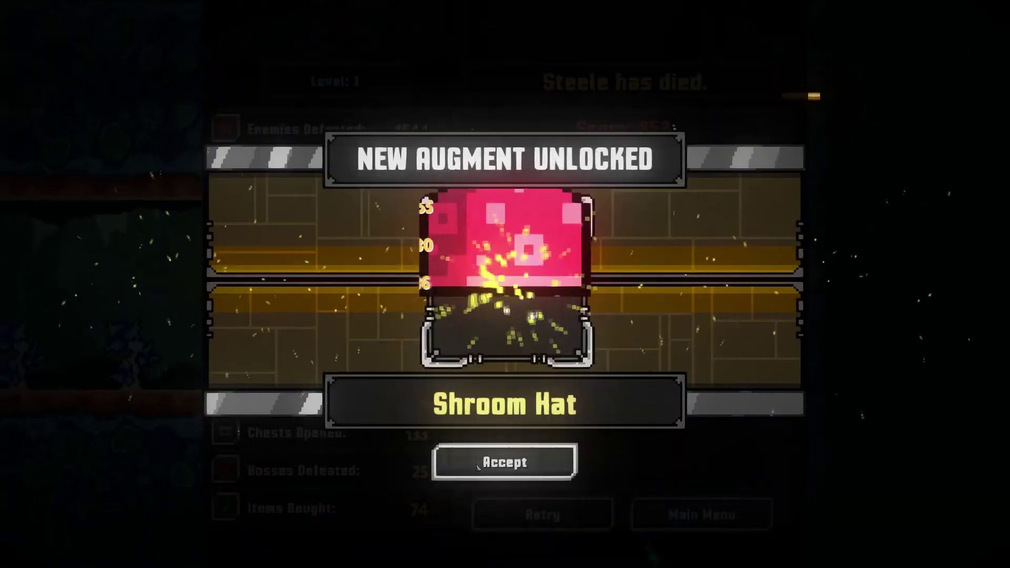
left_click(494, 450)
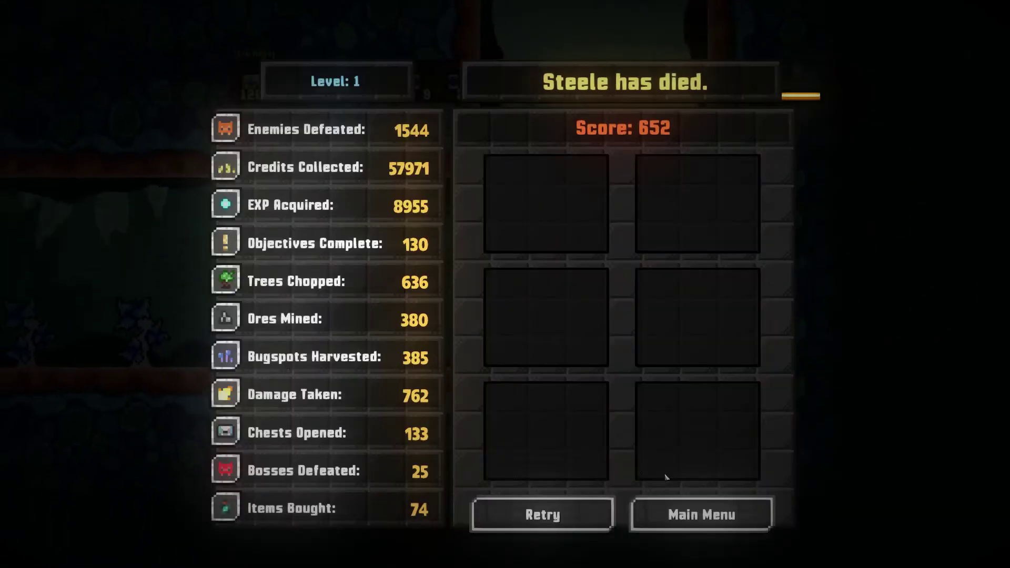
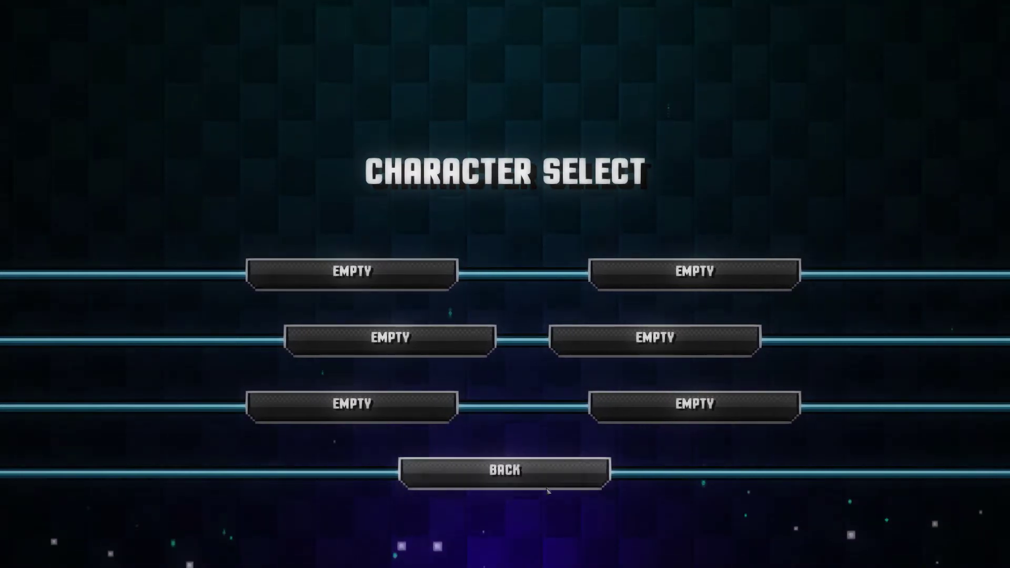
Step: Leave the character selection, quit Roguelands, and switch to File Explorer
left_click(514, 469)
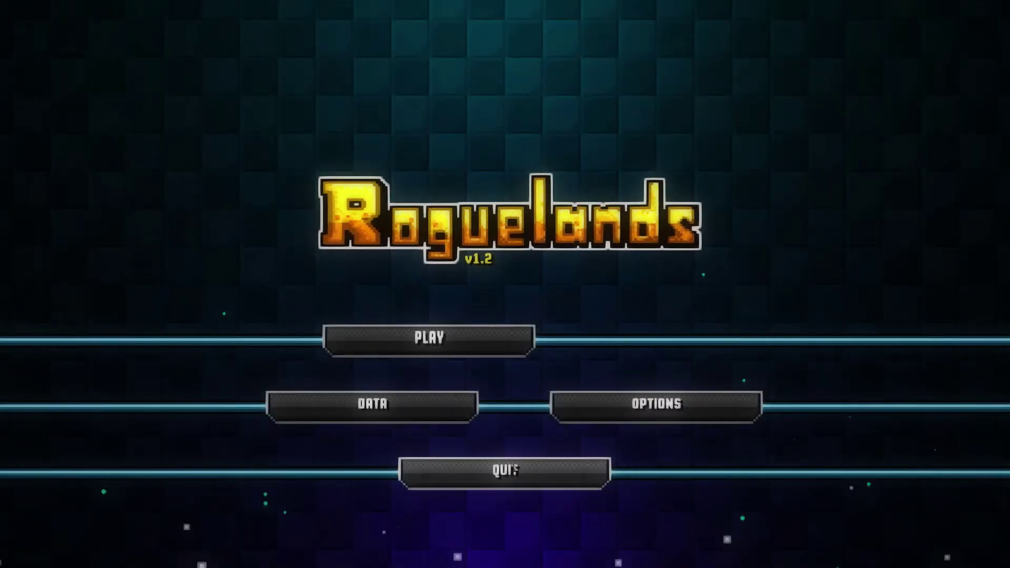
left_click(514, 470)
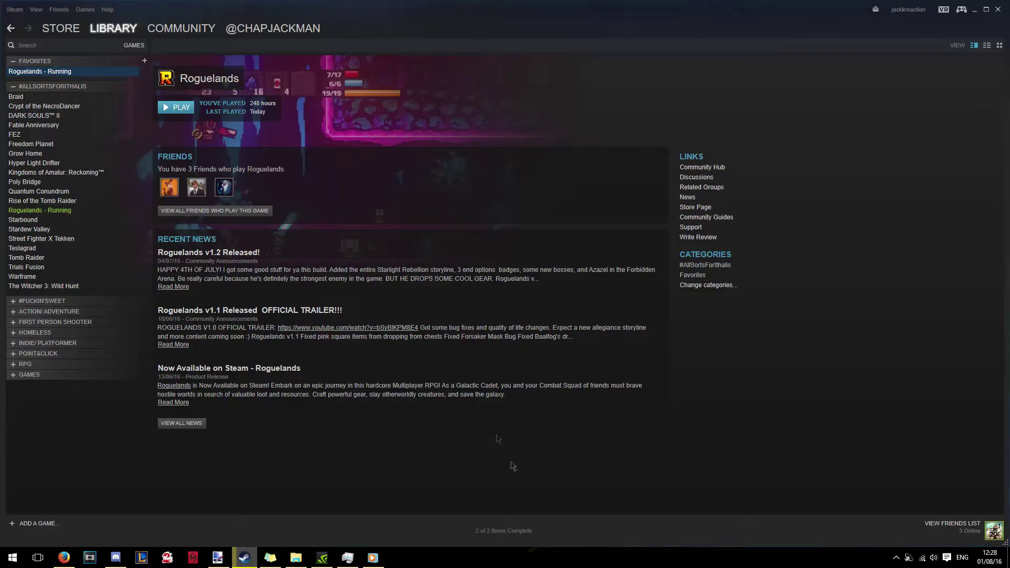
left_click(306, 559)
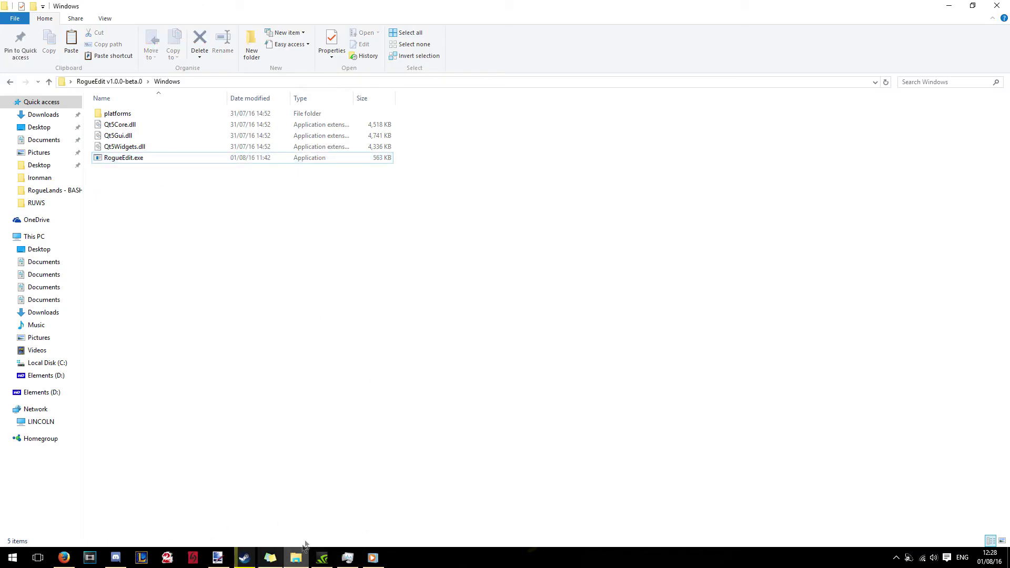
Step: Open the game's save folder at AppData\LocalLow\DefaultCompany\Roguelands in a separate window
key("super")
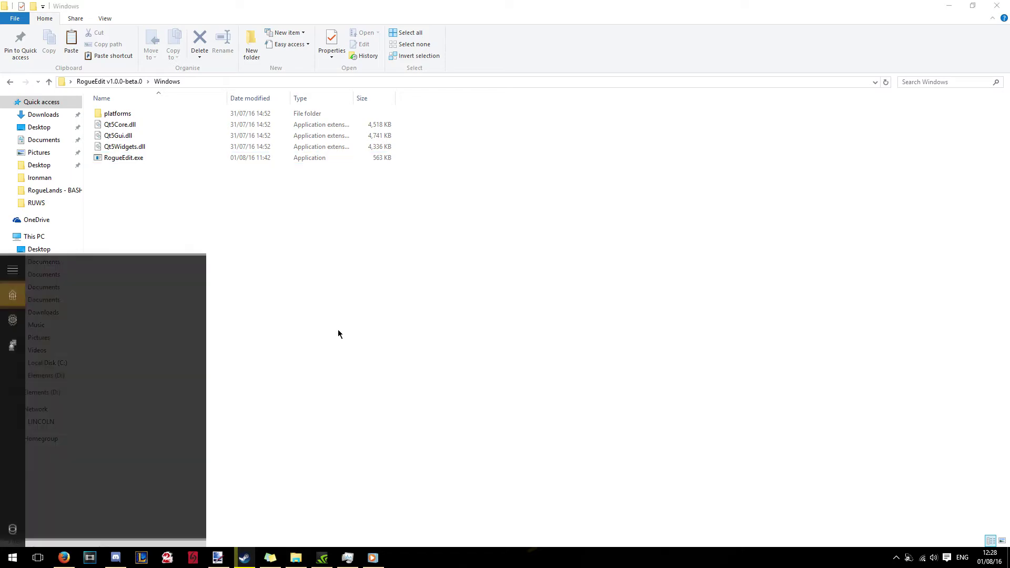
key("super")
key("super+r")
key("Return")
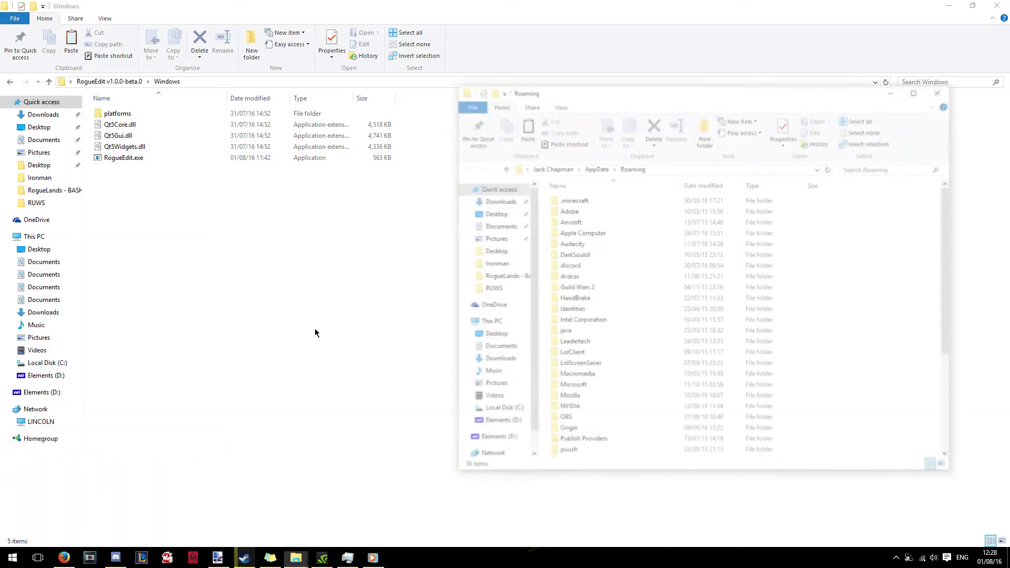
left_click(593, 167)
double_click(592, 210)
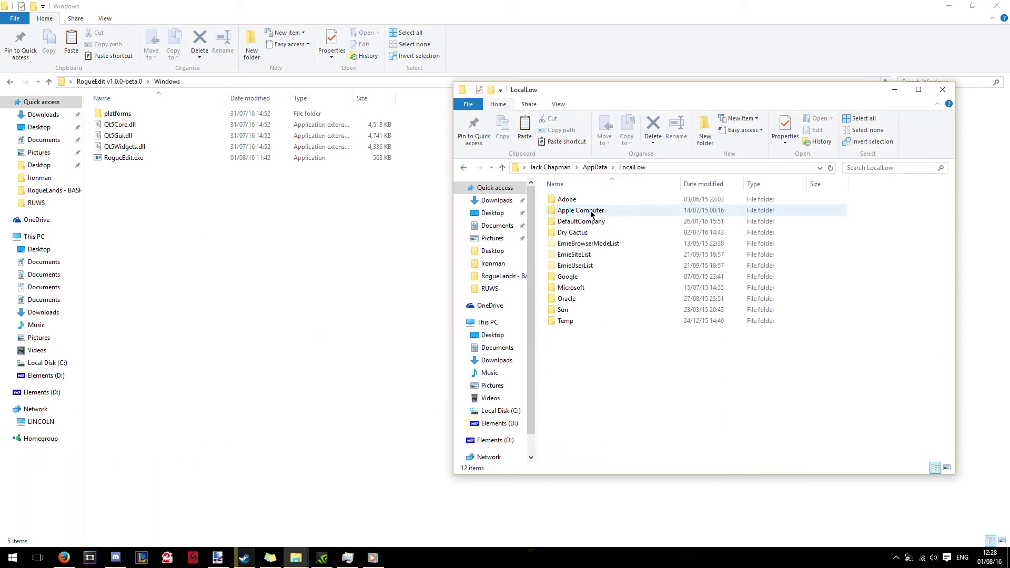
double_click(592, 221)
double_click(593, 200)
Step: Inspect the contents of PlayerPrefs.txt in Notepad and close the file
double_click(602, 200)
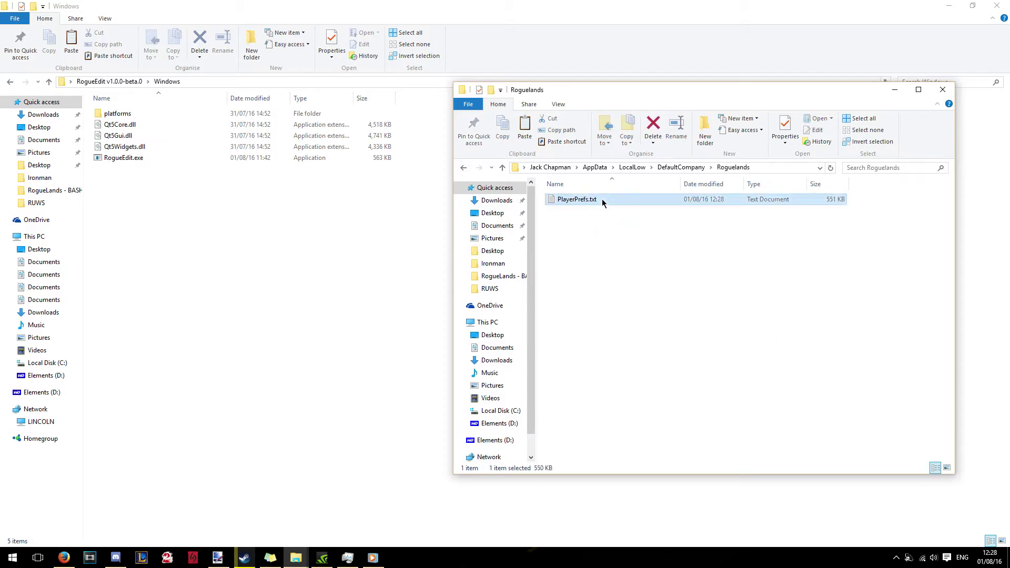
scroll(668, 182, "down", 6)
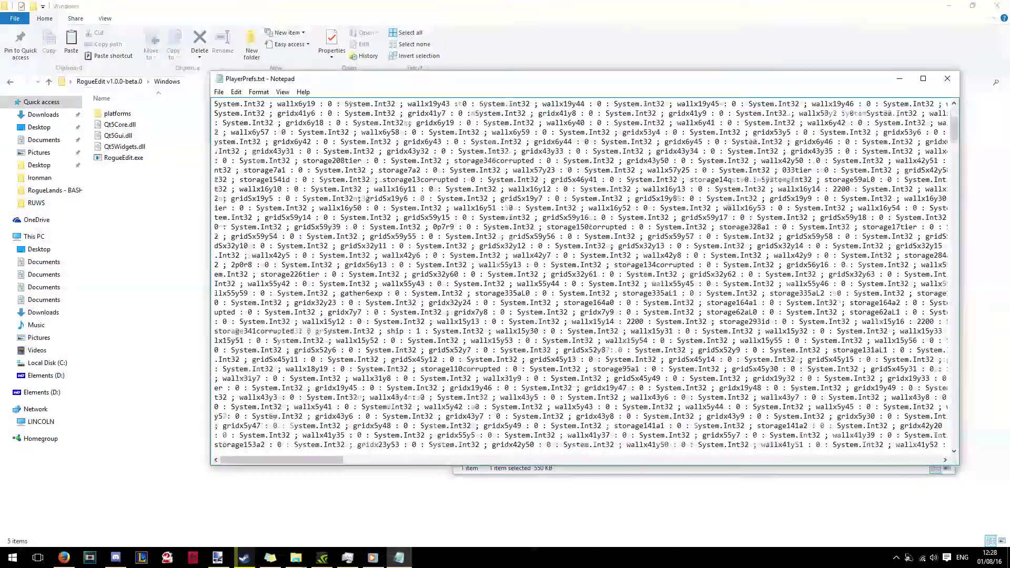
scroll(772, 171, "up", 12)
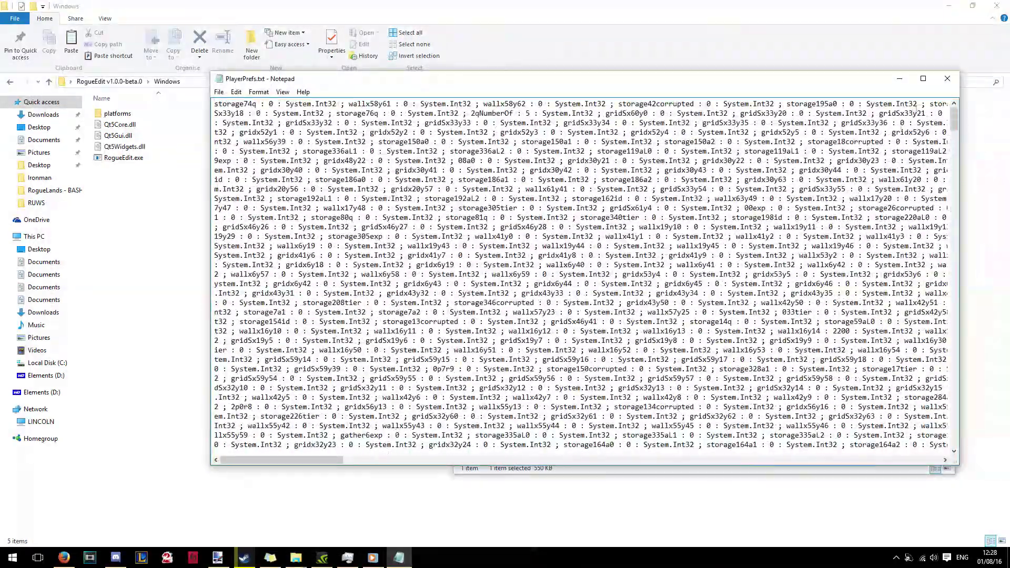
left_click(947, 78)
Step: Delete PlayerPrefs.txt from the Roguelands save folder
left_click(653, 279)
left_click_drag(618, 95, 287, 95)
left_click(292, 197)
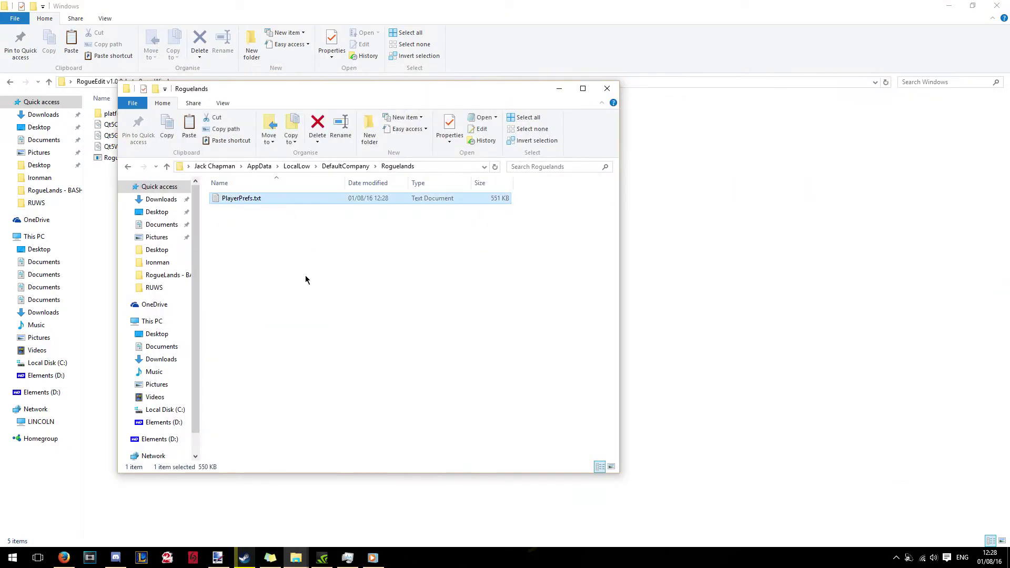
key("Delete")
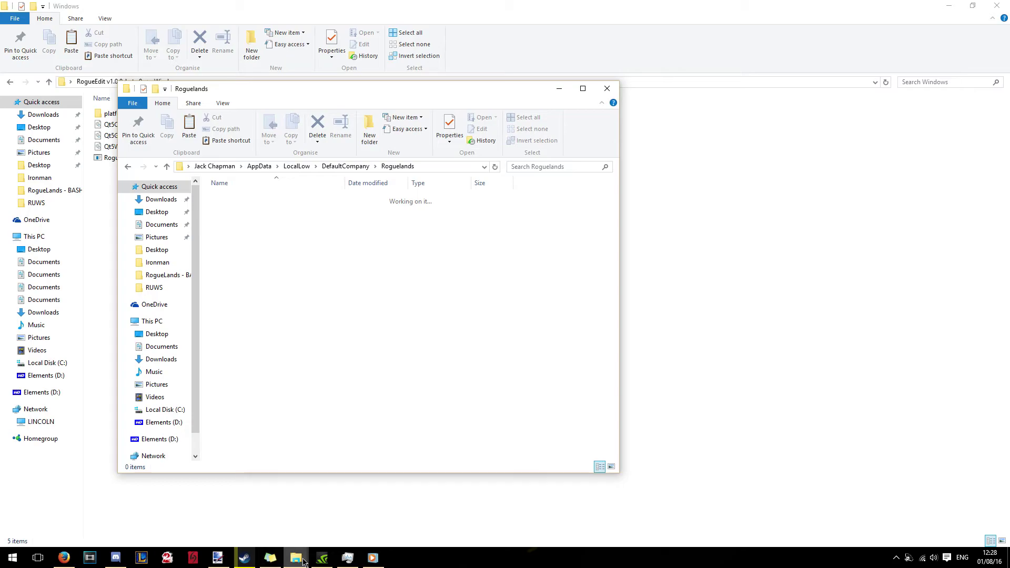
Step: Open the Ironman folder in the desktop's RL-Back-Ups folder and cut its PlayerPrefs.txt file
key("super+d")
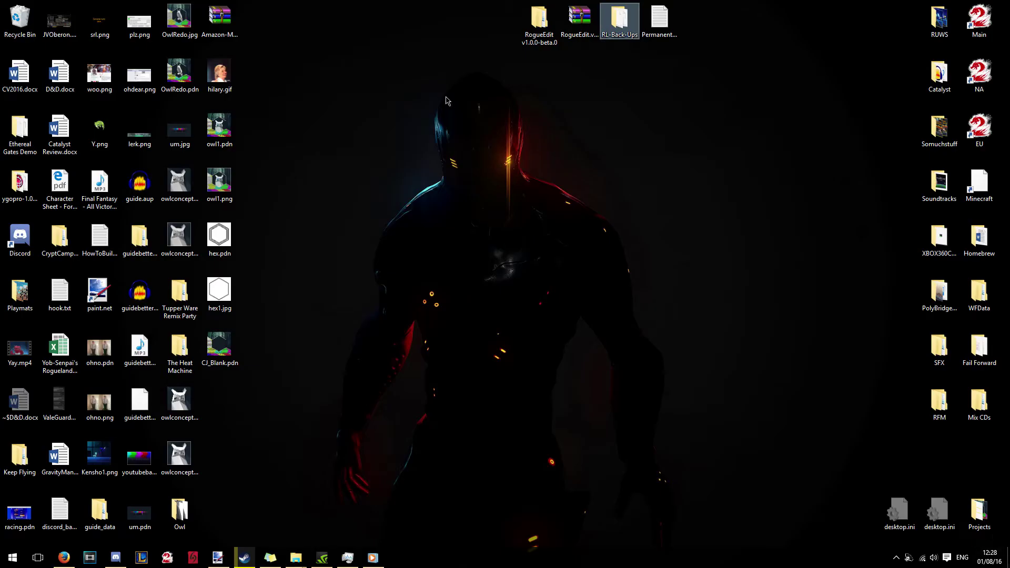
double_click(619, 22)
double_click(253, 211)
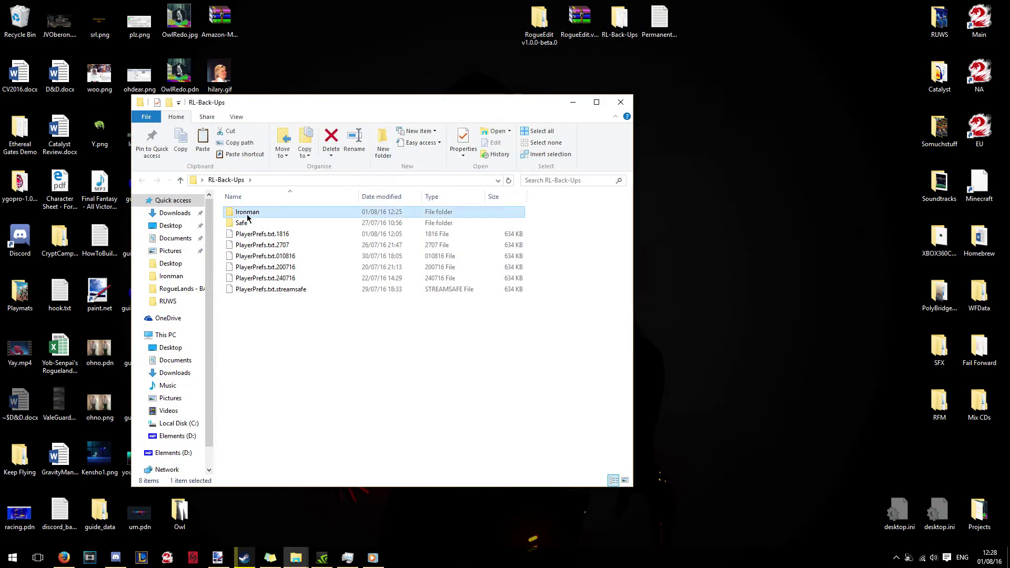
left_click(287, 213)
right_click(286, 216)
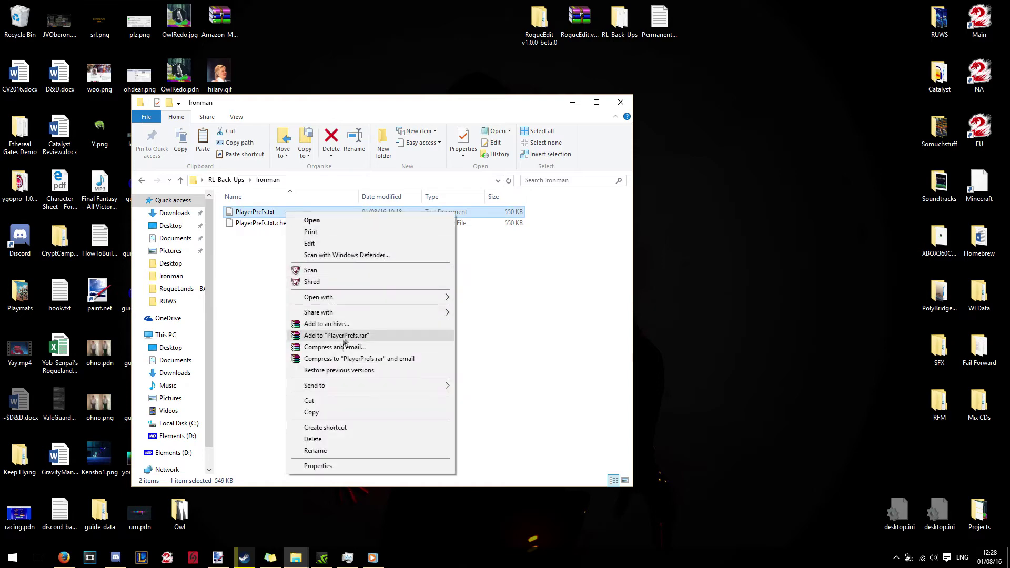
left_click(316, 400)
Step: Paste the backed-up PlayerPrefs.txt into the Roguelands save folder
mouse_move(295, 557)
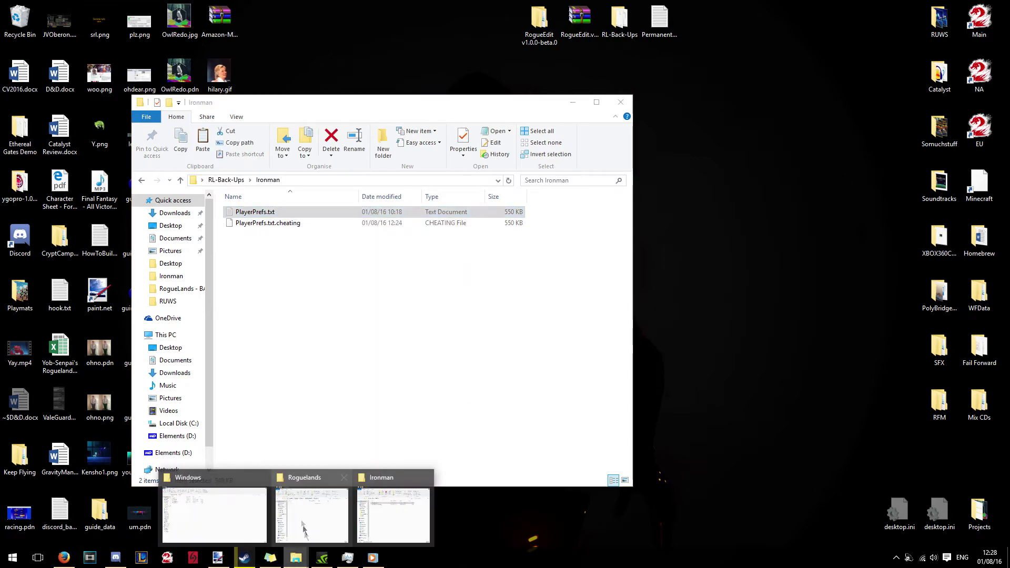
left_click(309, 511)
right_click(335, 273)
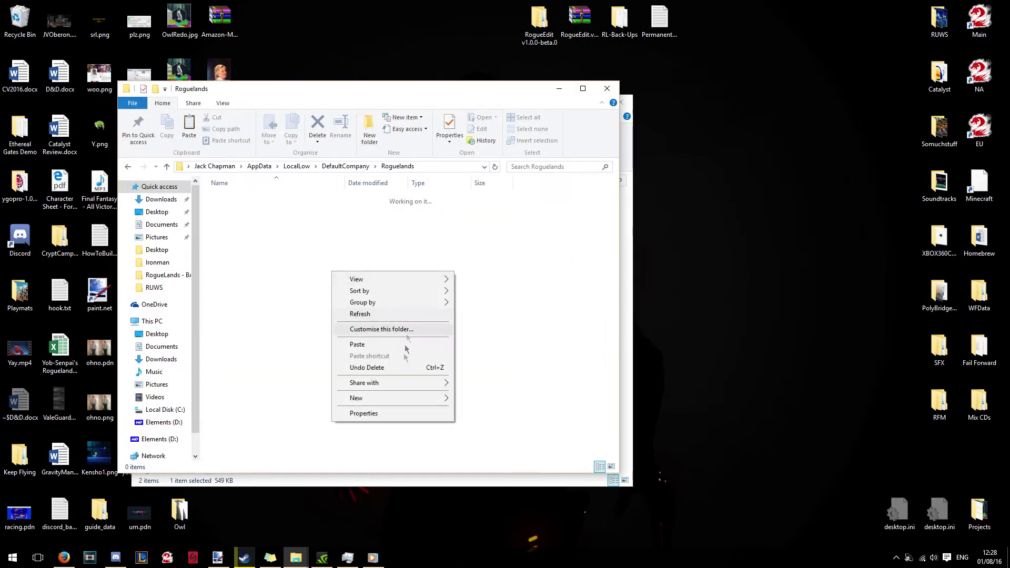
left_click(383, 343)
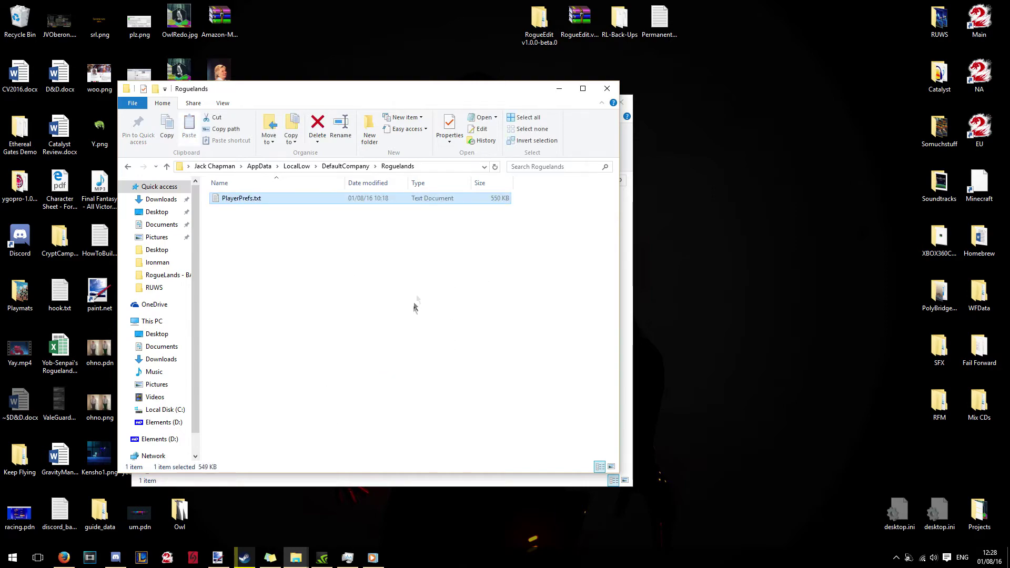
left_click(414, 308)
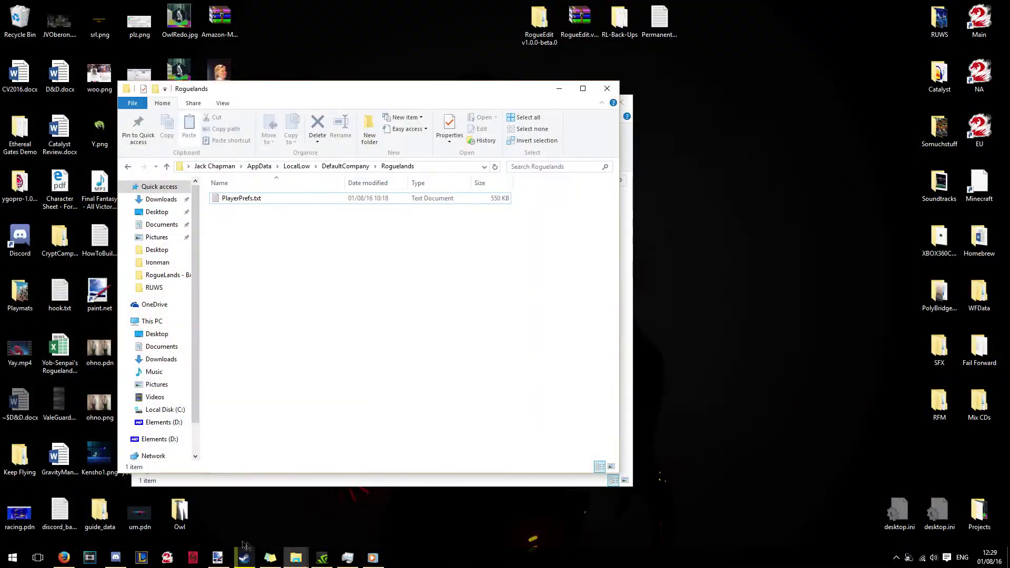
Step: Launch Roguelands from Steam and load Steele in a singleplayer game
left_click(245, 558)
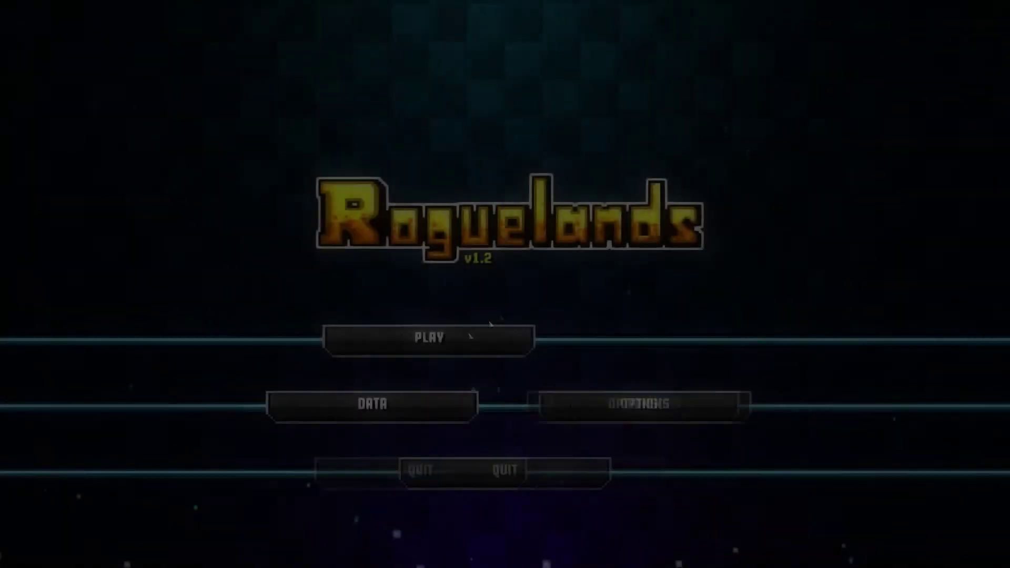
left_click(489, 329)
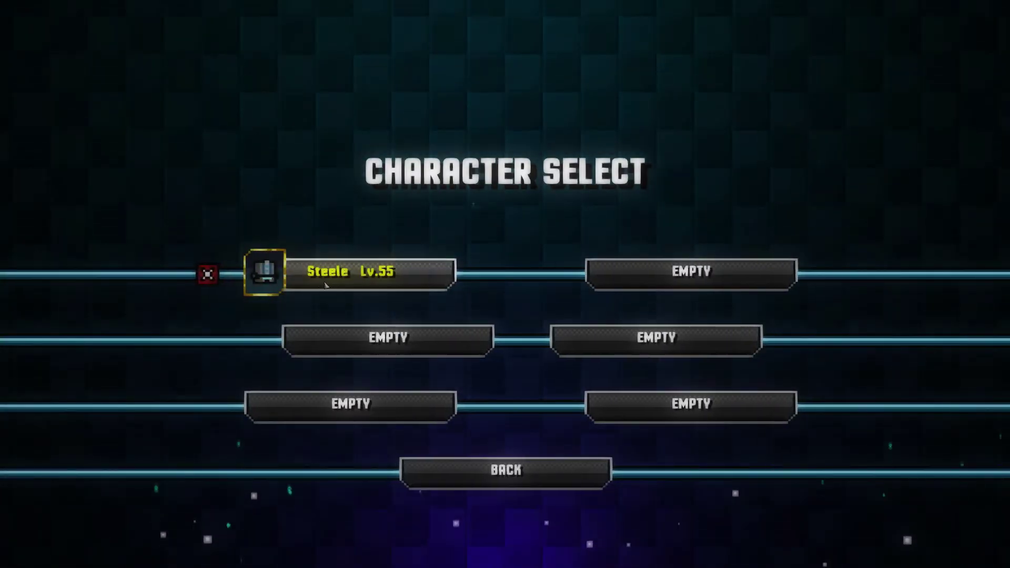
left_click(325, 285)
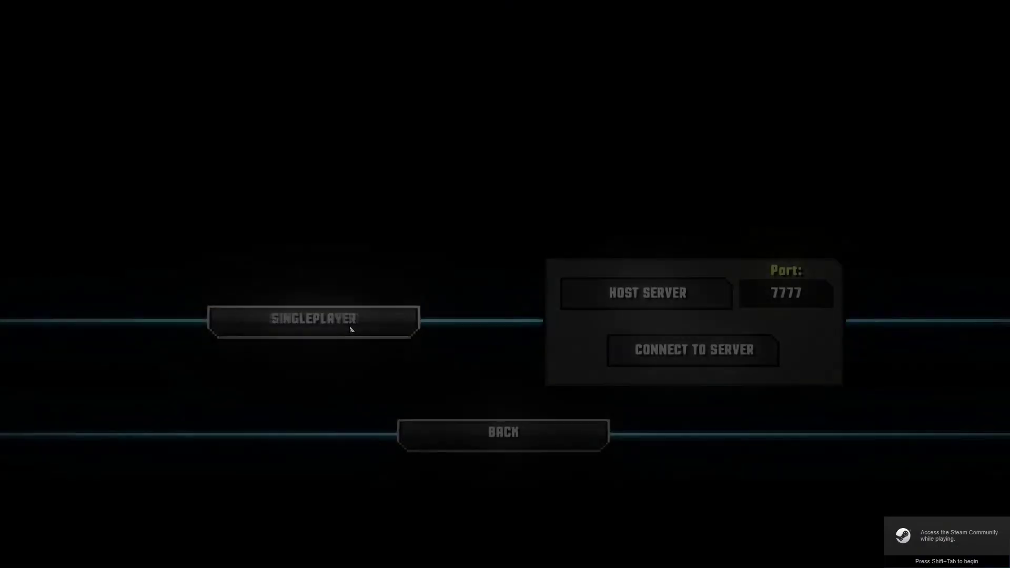
left_click(351, 329)
Step: Check Steele's inventory and Recruit Armor, then save and quit the game
key("q")
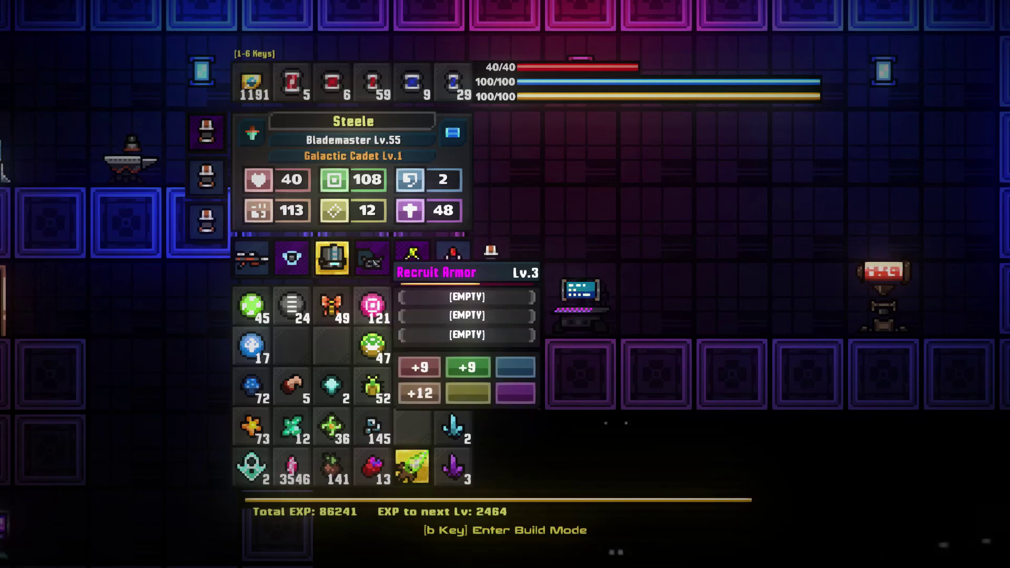
key("Tab")
key("Escape")
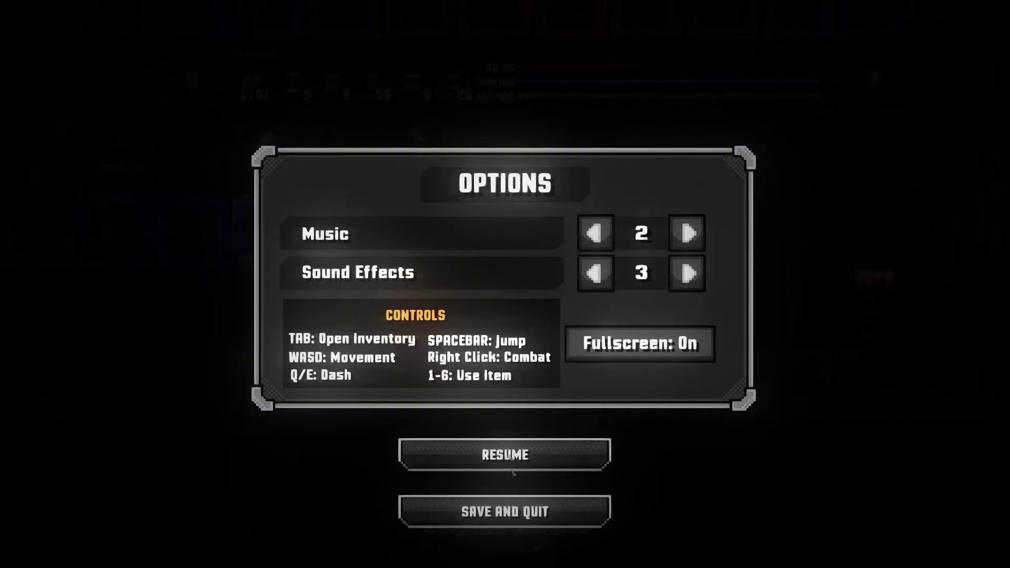
left_click(474, 511)
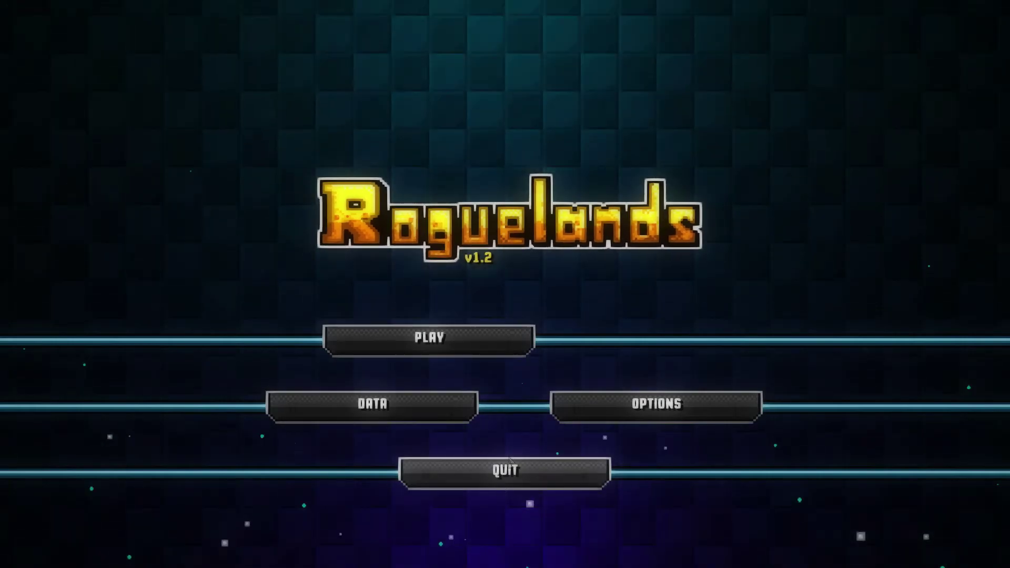
key("alt+F4")
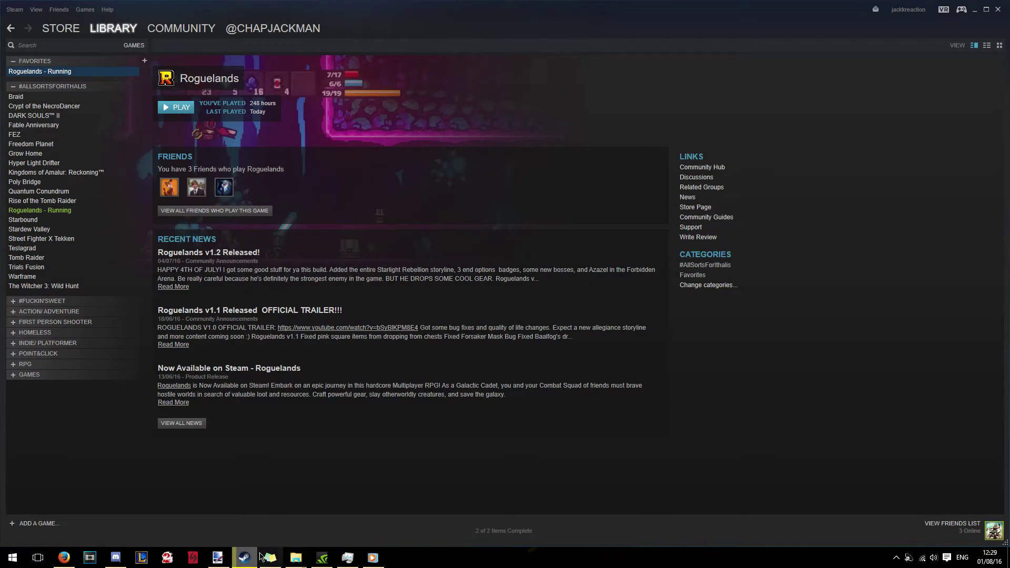
Step: Return to the Roguelands save folder and cut PlayerPrefs.txt
mouse_move(293, 562)
left_click(295, 507)
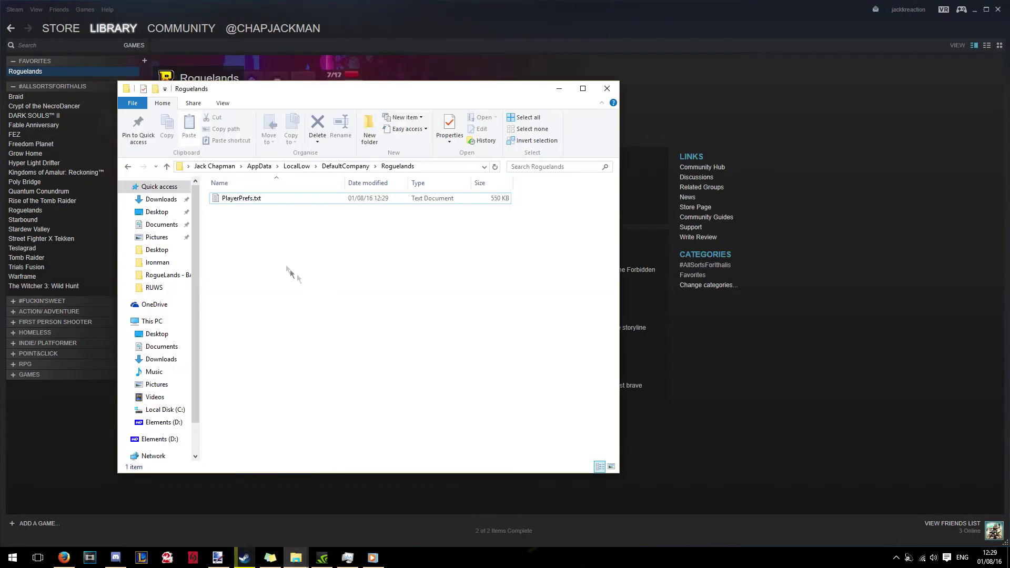
right_click(302, 207)
left_click(261, 226)
left_click(266, 200)
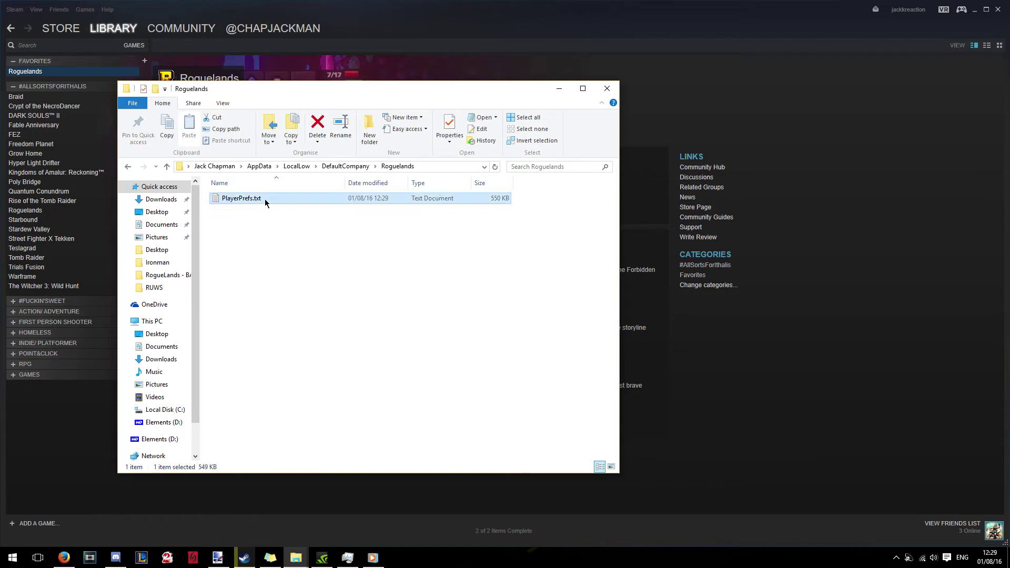
right_click(265, 199)
left_click(307, 388)
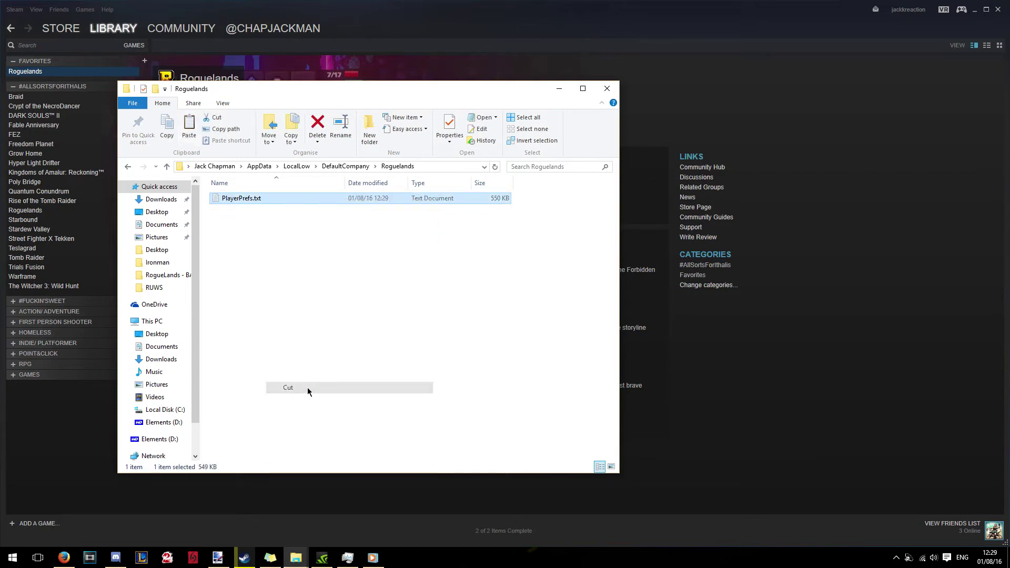
Step: Paste PlayerPrefs.txt into the Ironman backup folder and bring the Roguelands save folder window forward
mouse_move(296, 558)
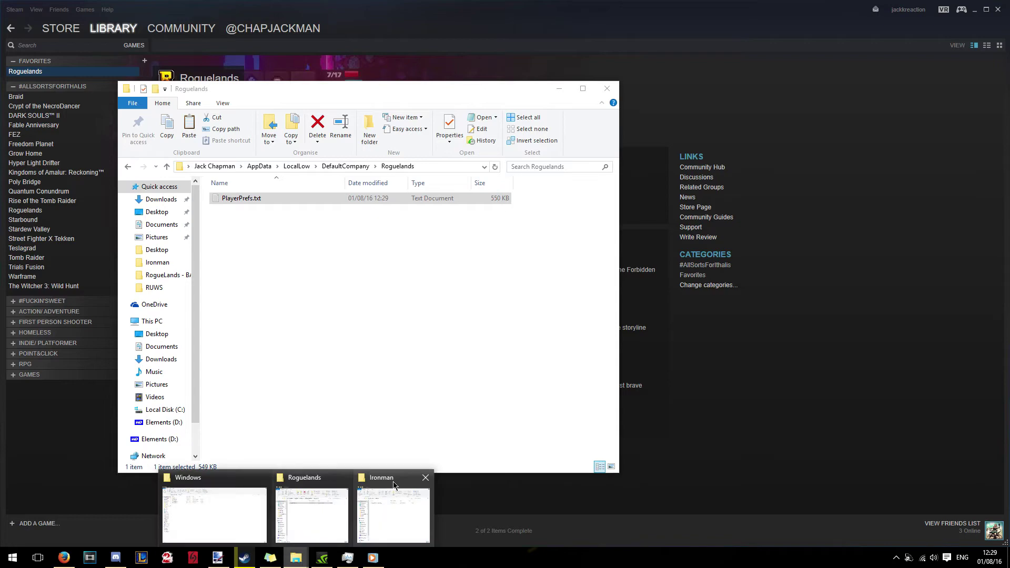
left_click(401, 500)
right_click(383, 327)
left_click(326, 412)
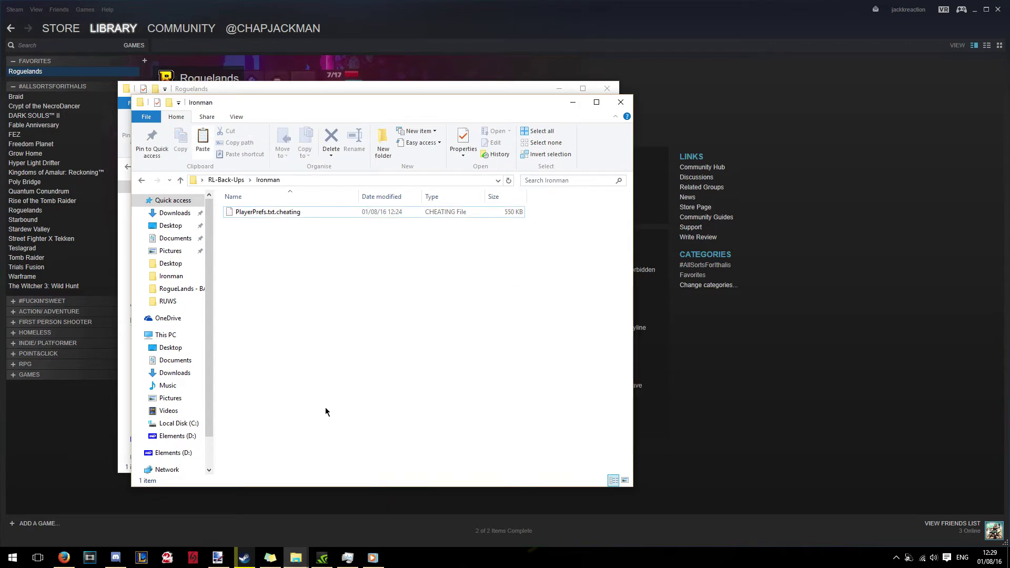
left_click(298, 93)
Step: Relaunch Roguelands, create a default Bounty Hunter on Normal difficulty in the first empty slot, and start singleplayer
left_click(244, 557)
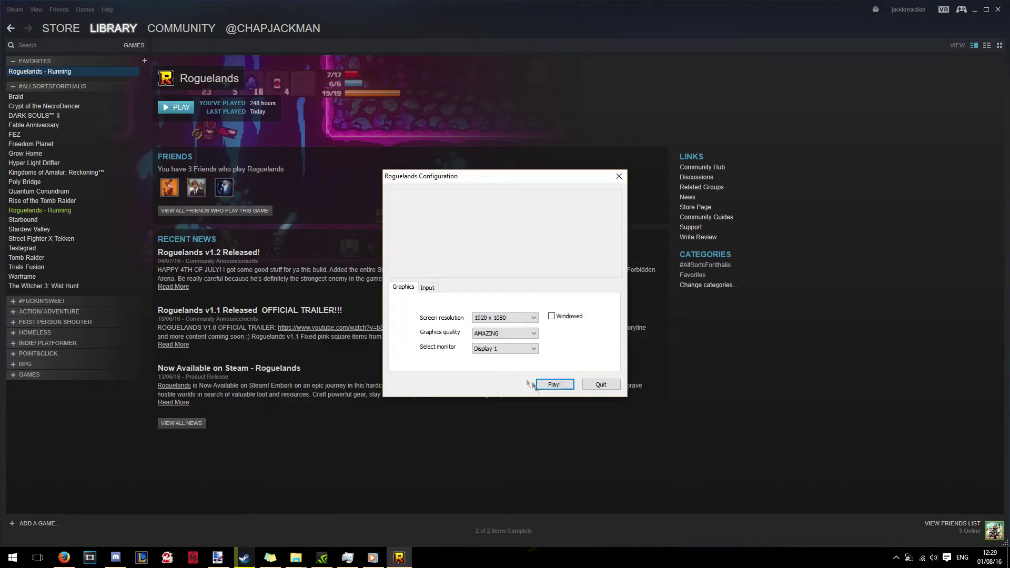
left_click(550, 383)
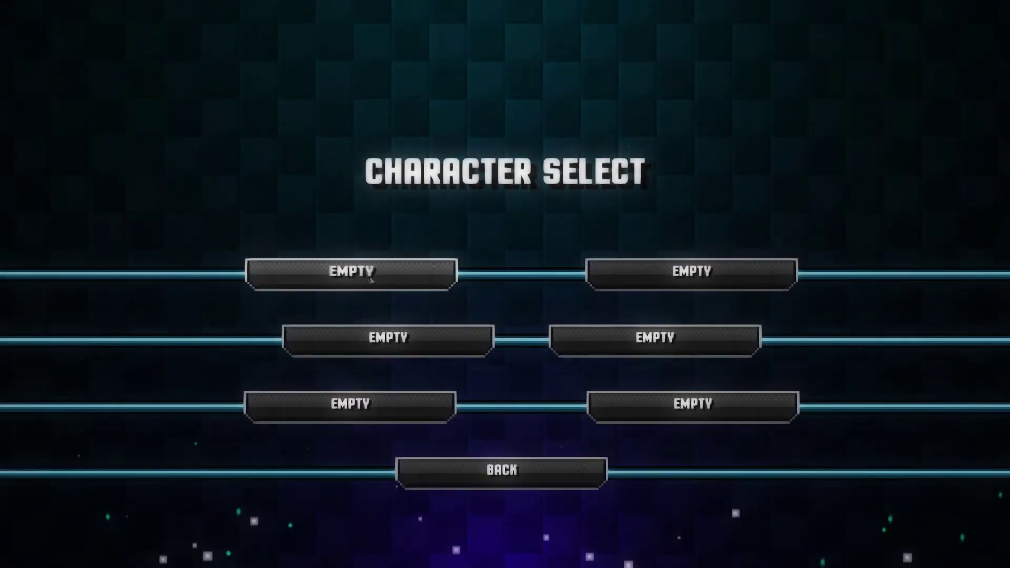
left_click(368, 274)
left_click(499, 476)
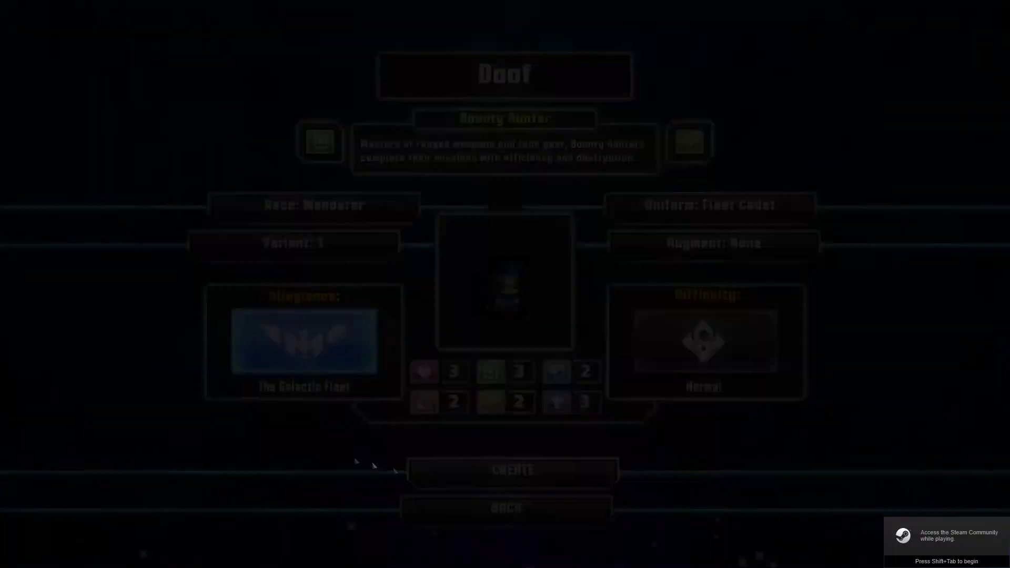
left_click(342, 321)
Step: Save the new character's game and quit Roguelands
key("Escape")
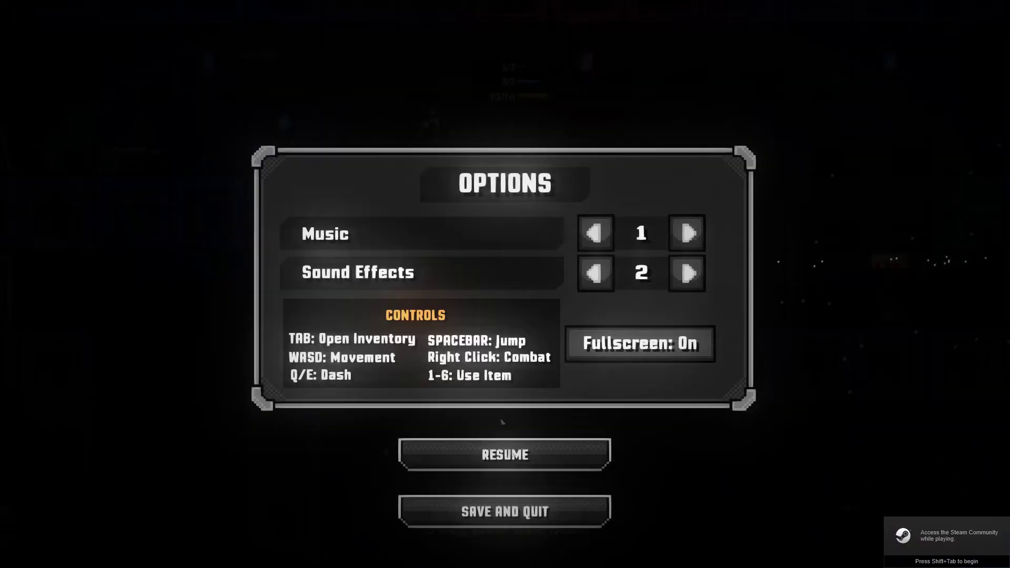
left_click(513, 514)
left_click(484, 464)
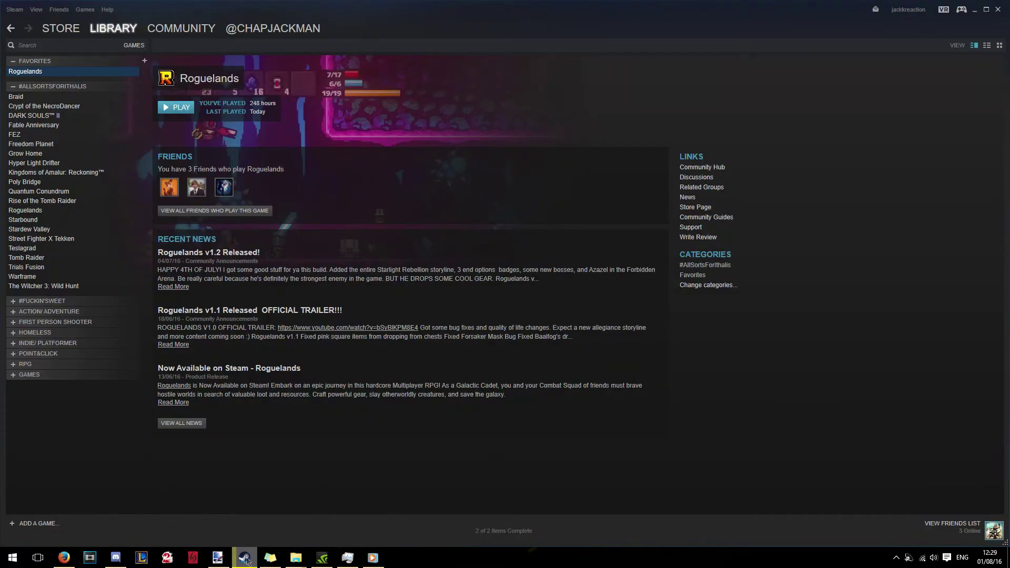
Step: Open RogueEdit.exe from its Windows folder, set Doof's level to 100, and close the editor
mouse_move(293, 560)
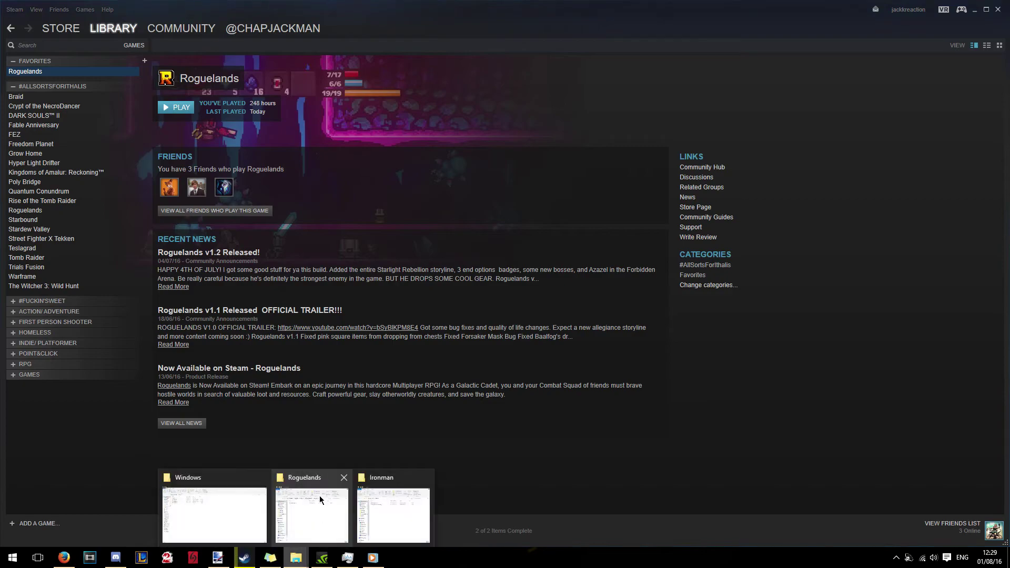
left_click(232, 482)
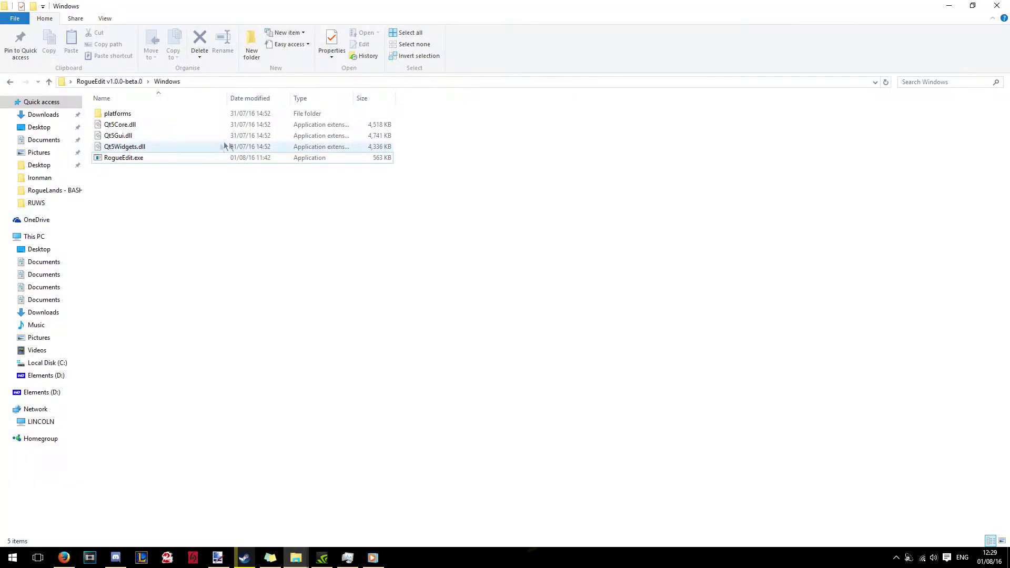
double_click(177, 159)
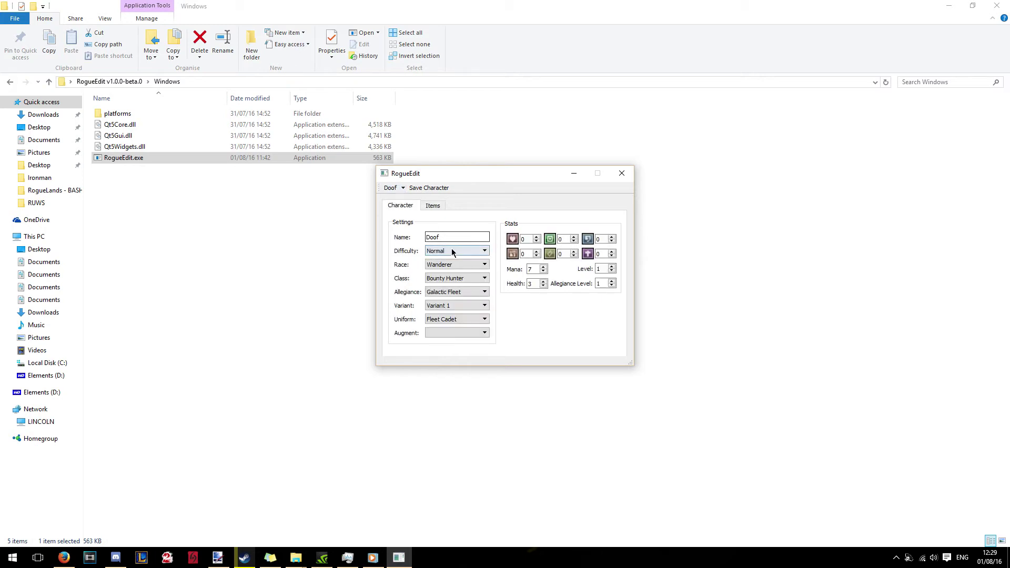
left_click(452, 251)
left_click(446, 262)
left_click(621, 171)
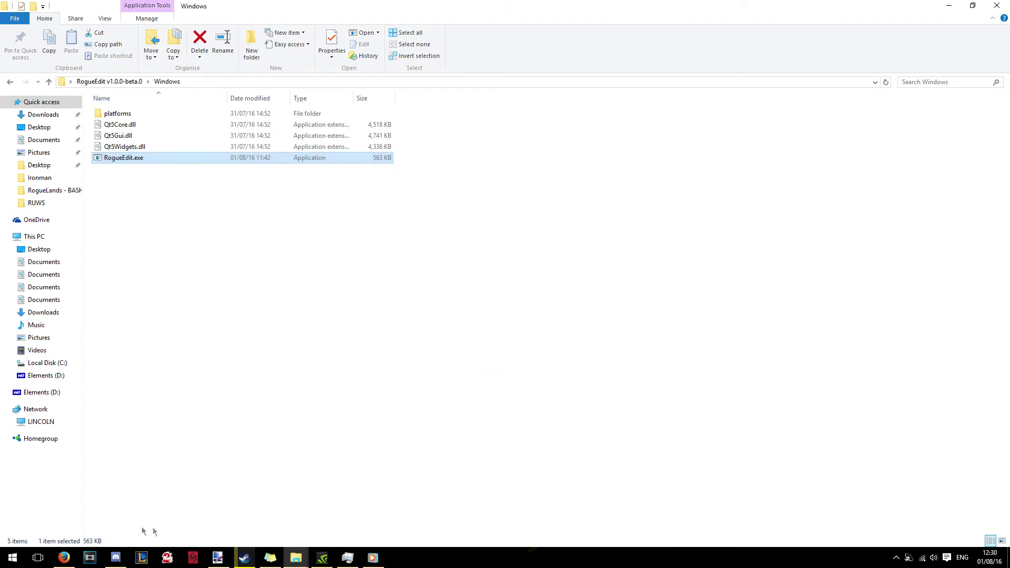
Step: Launch Roguelands from Steam, select the level 100 character Doof, and start singleplayer
left_click(243, 556)
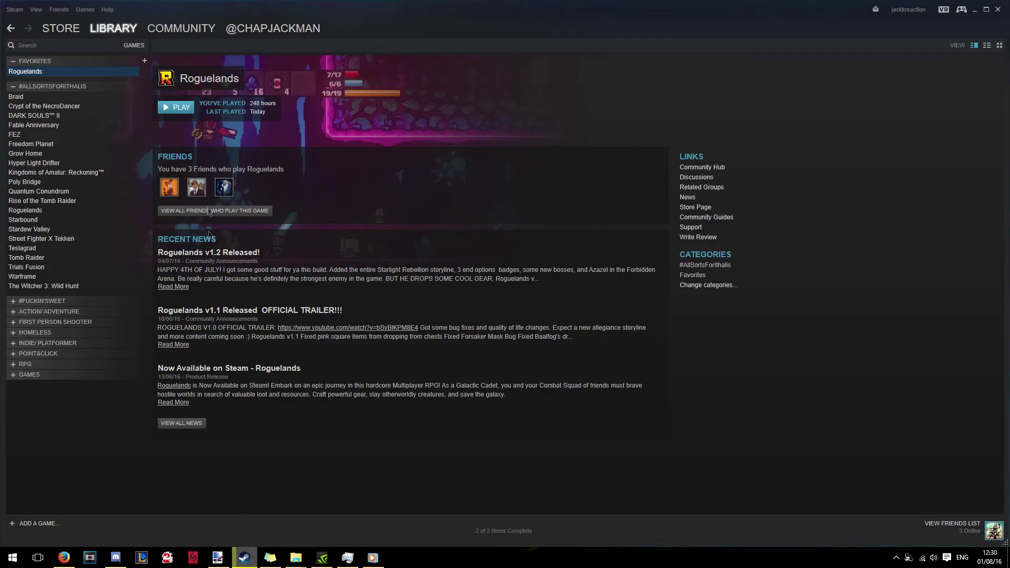
left_click(181, 108)
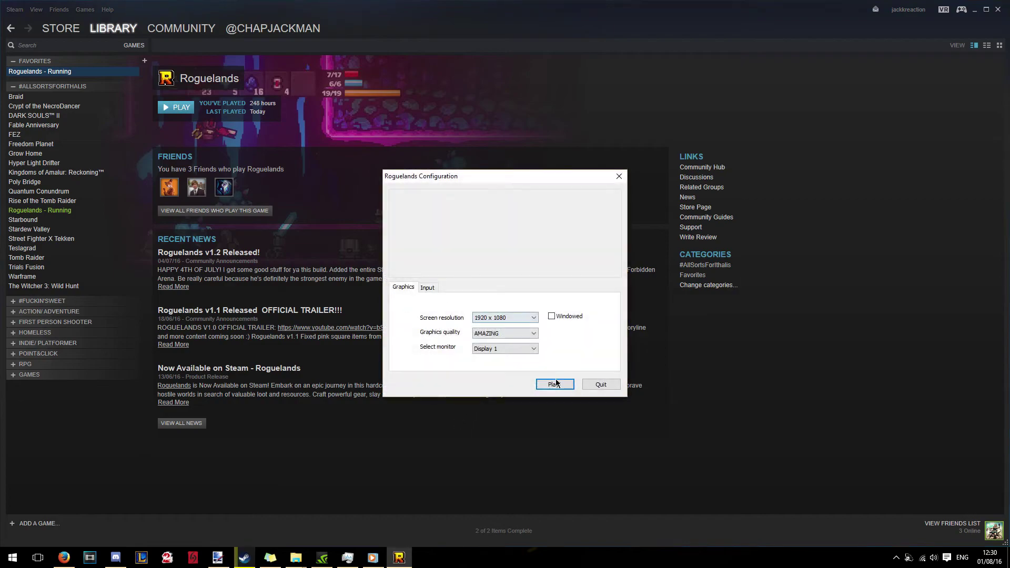
key("Return")
left_click(427, 339)
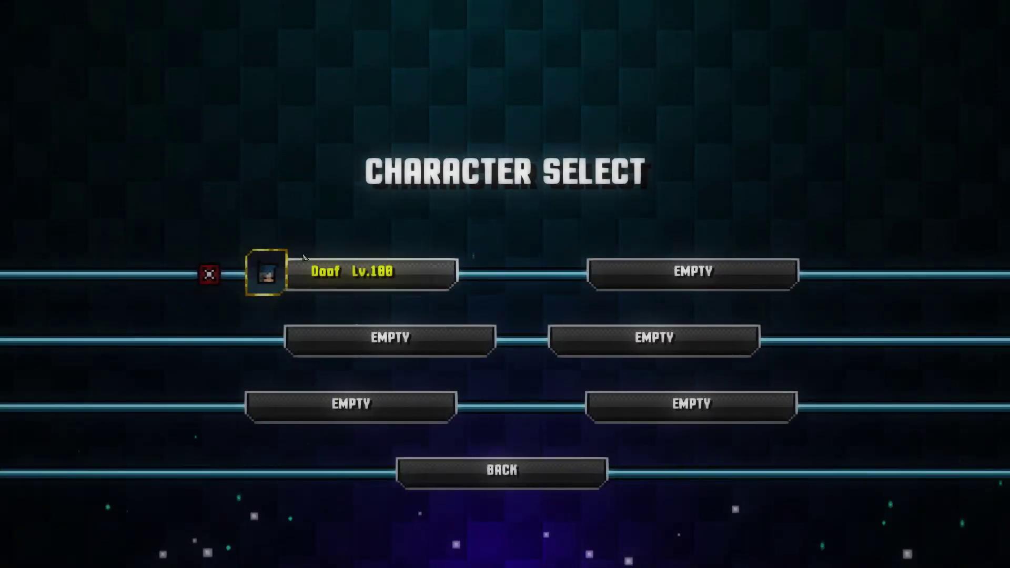
left_click(315, 282)
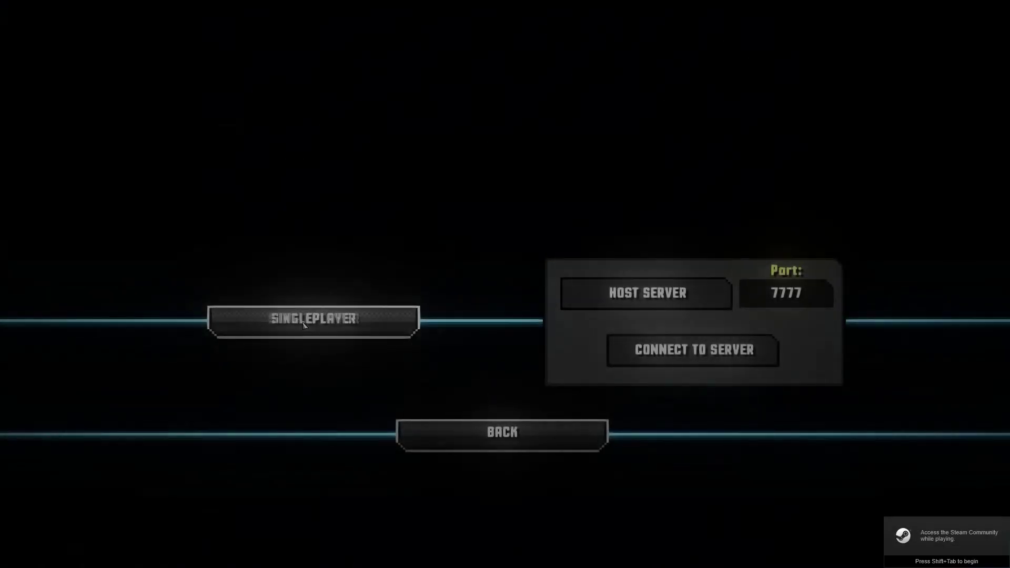
left_click(305, 323)
Step: Take Doof from the ship to the planet and fly across its platforms toward the enemies
key("d")
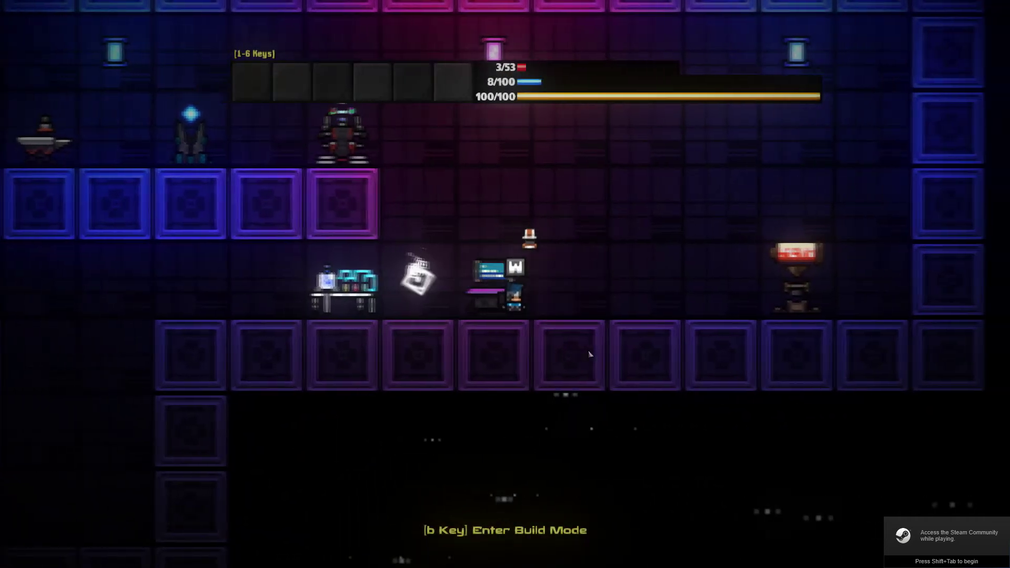
key("e")
key("d")
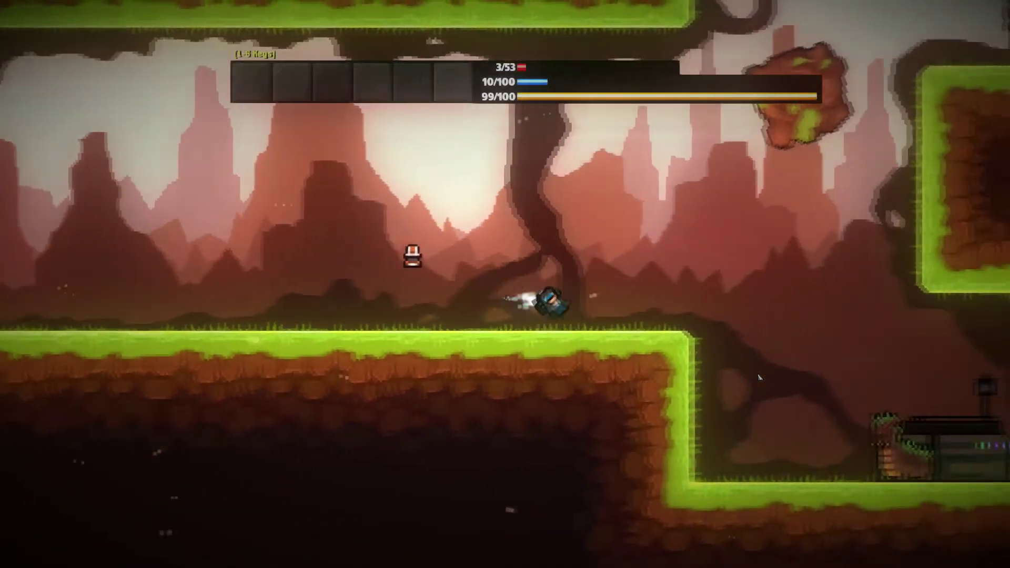
key("d")
key("space")
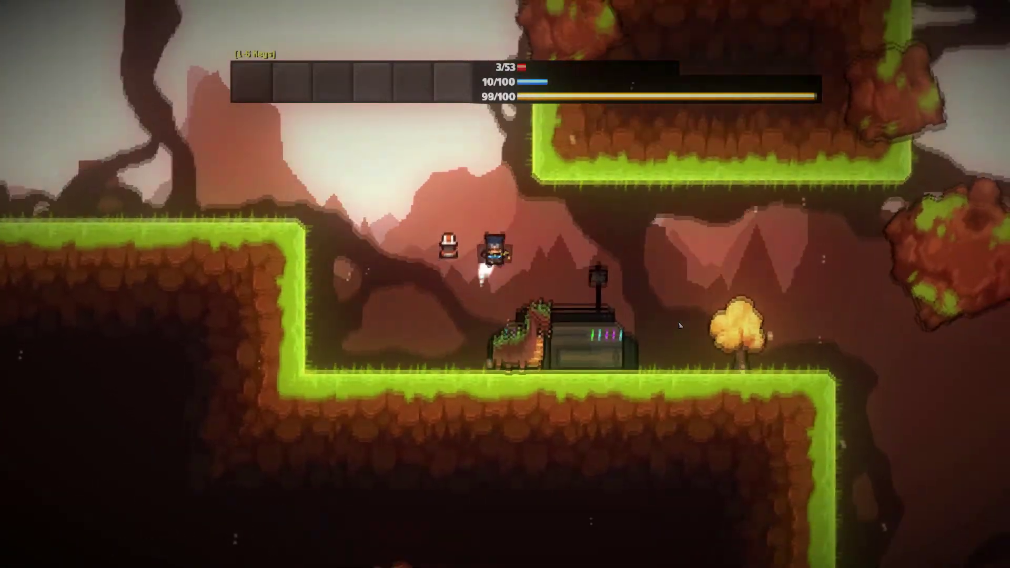
key("space")
key("d")
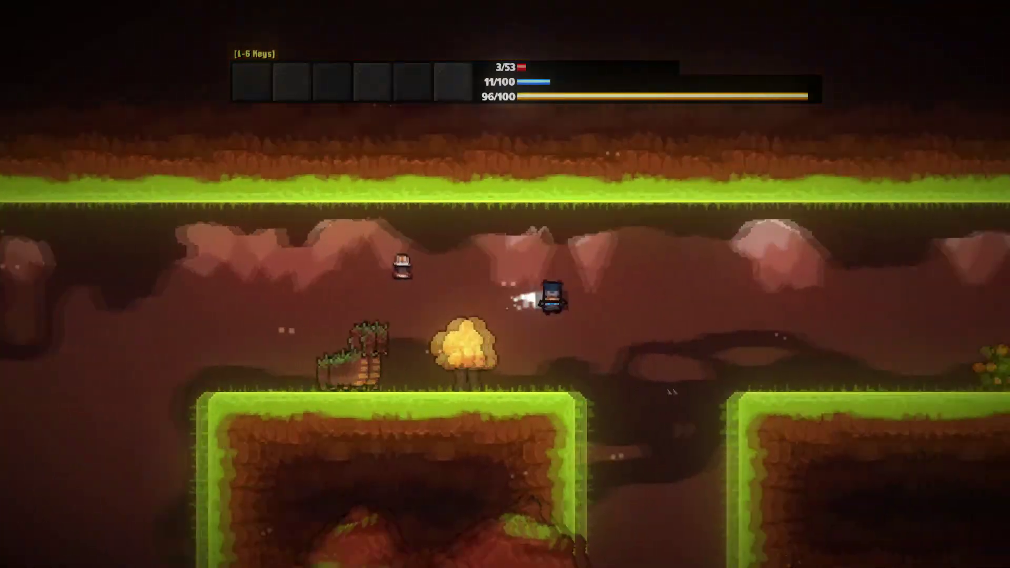
key("d")
Step: Keep Doof within reach of the flying enemy in the gap until the character dies
key("d")
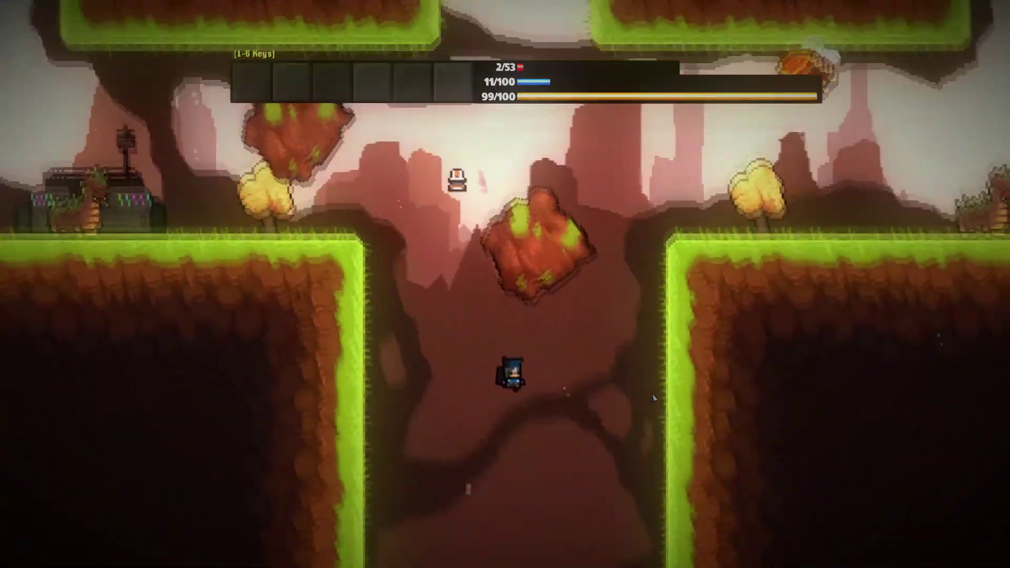
key("d")
key("space")
key("a")
key("space")
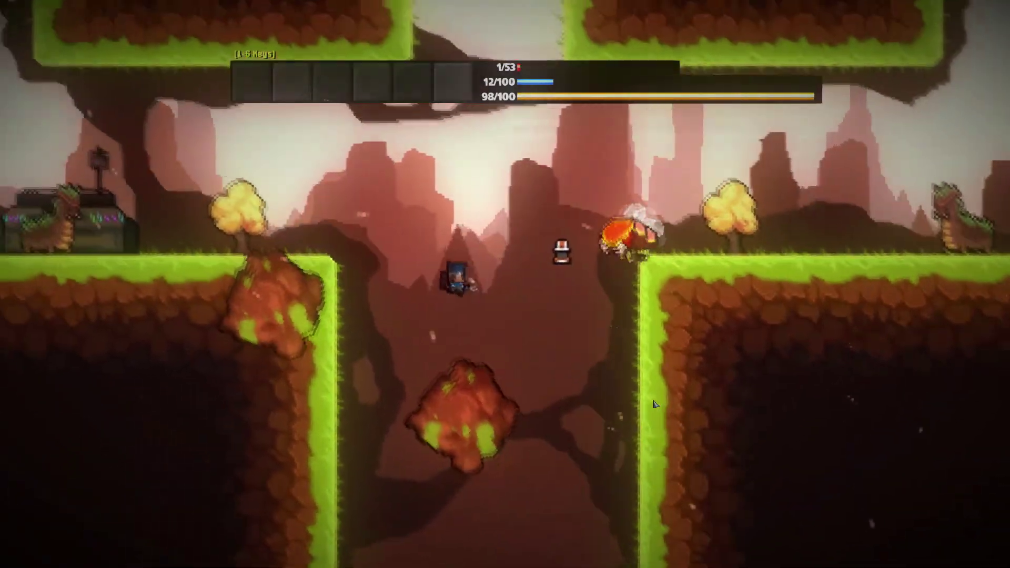
left_click(655, 403)
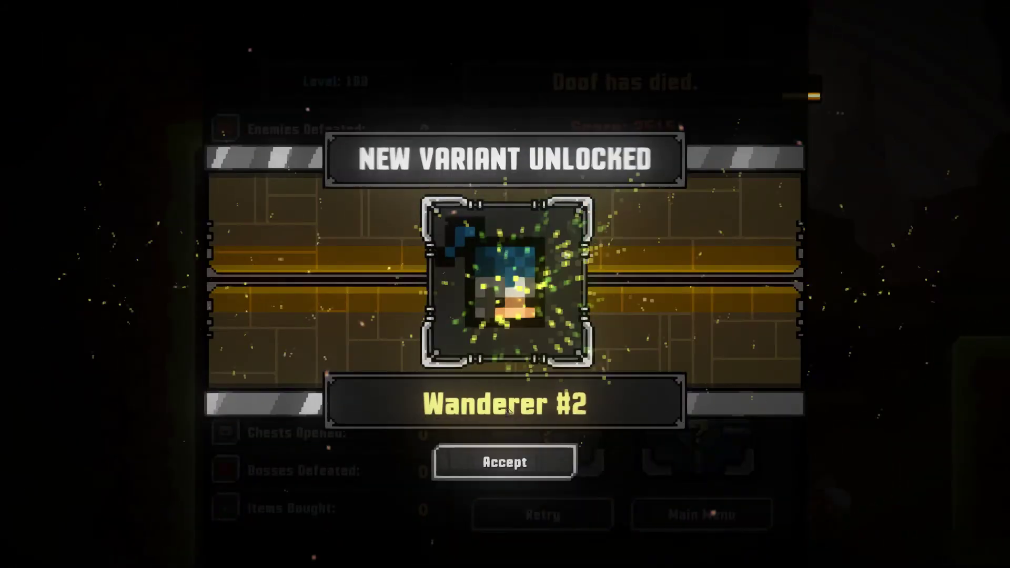
Step: Open the first reward chest on Doof's death screen and accept its unlocks
left_click(505, 461)
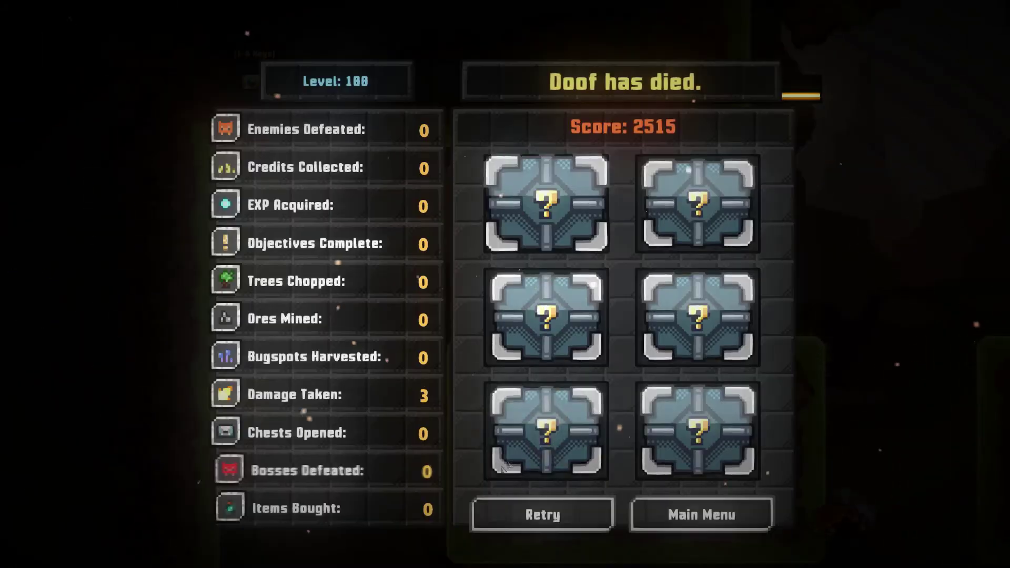
left_click(557, 191)
left_click(463, 474)
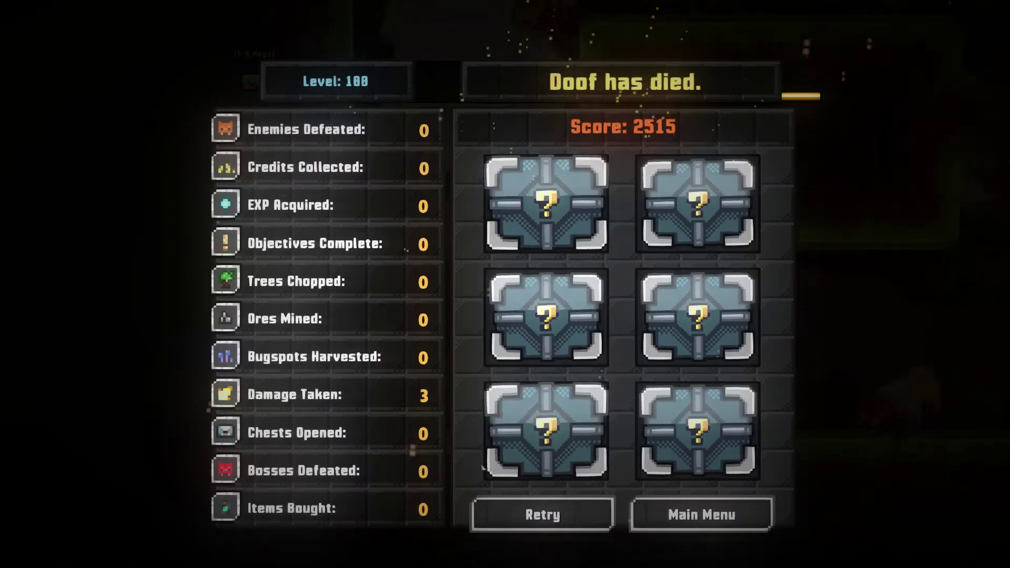
left_click(561, 220)
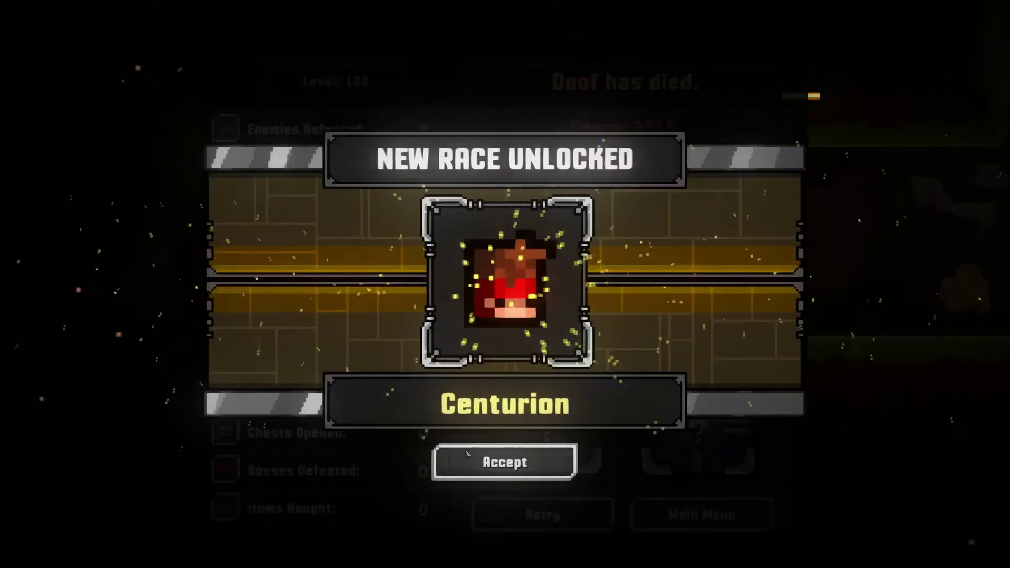
left_click(505, 460)
Step: Open the second-row reward chest and accept its unlocks, including the Eye Gadget augment
left_click(544, 319)
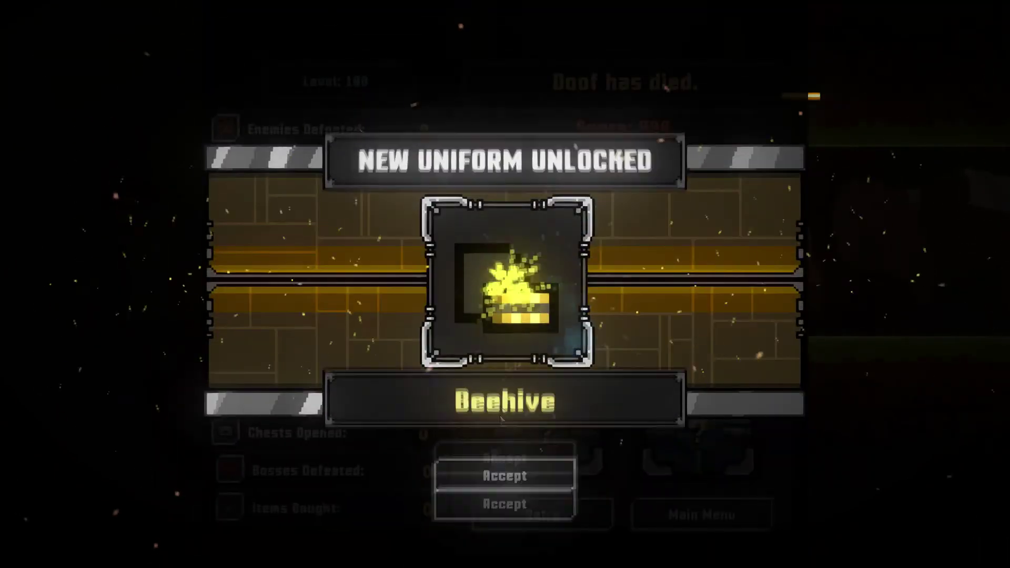
left_click(506, 473)
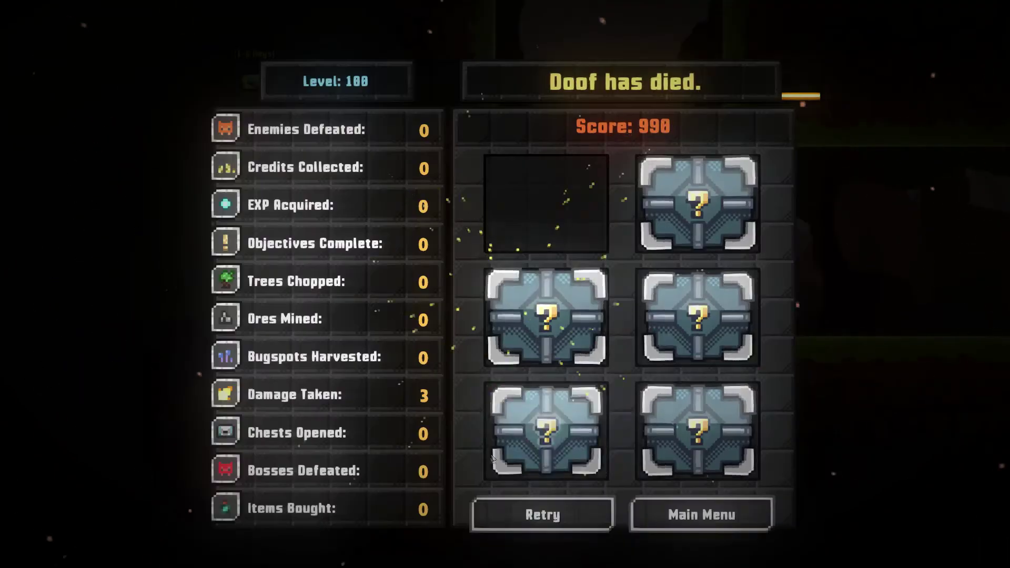
left_click(653, 316)
left_click(481, 479)
left_click(561, 363)
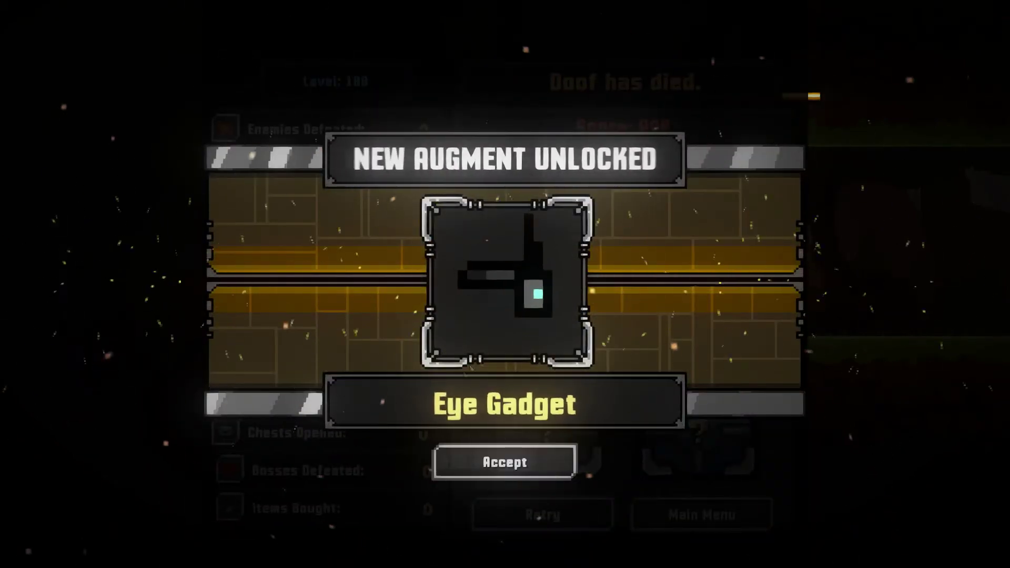
left_click(504, 462)
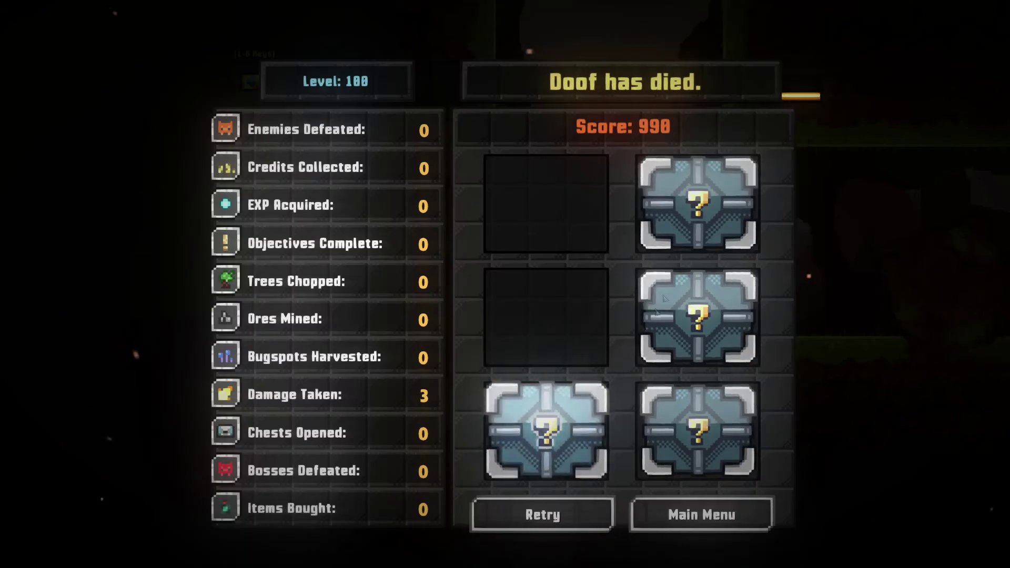
Step: Open the next reward chests and accept the Demon Horns and Rogue Bandana augments
left_click(697, 200)
left_click(498, 459)
left_click(657, 346)
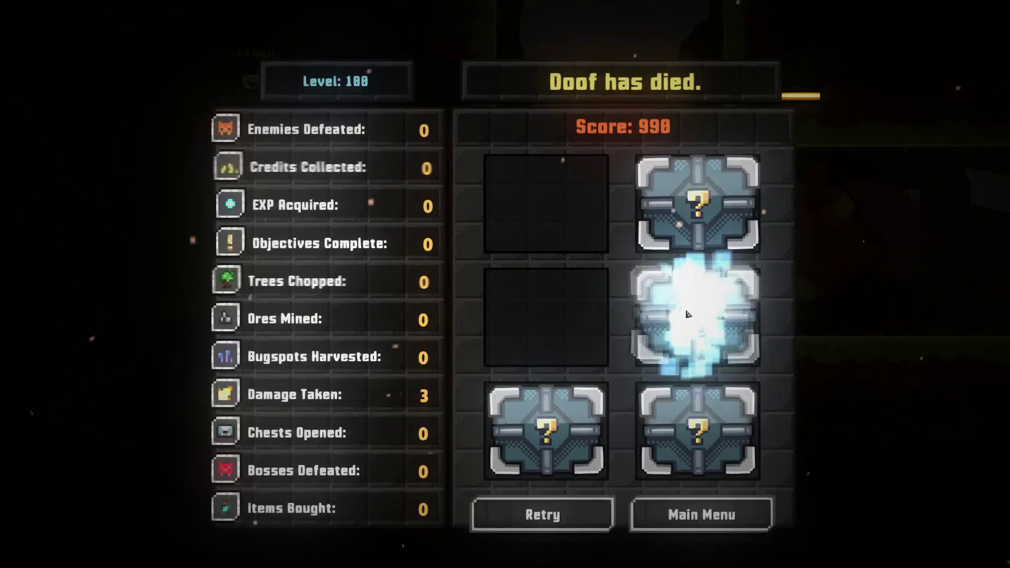
left_click(503, 462)
left_click(657, 345)
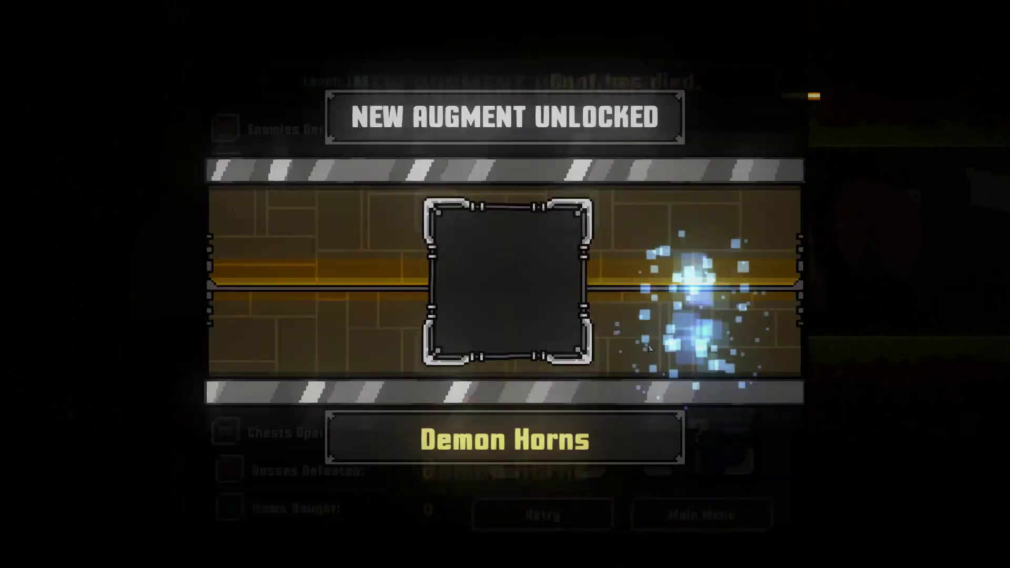
left_click(500, 460)
left_click(664, 229)
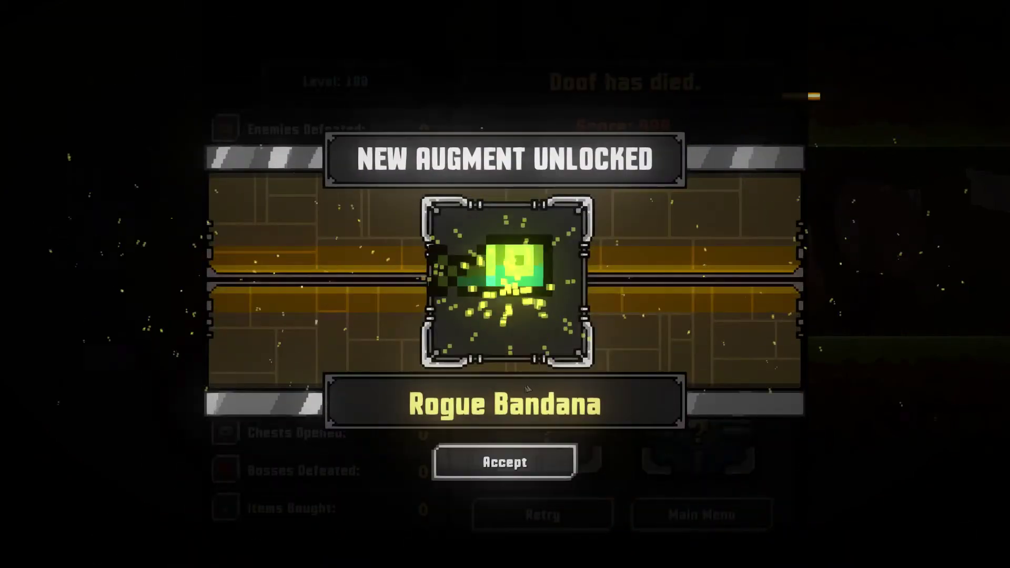
left_click(503, 460)
Step: Accept the Scholar uniform, open the remaining reward chests, and accept their unlocks
left_click(522, 426)
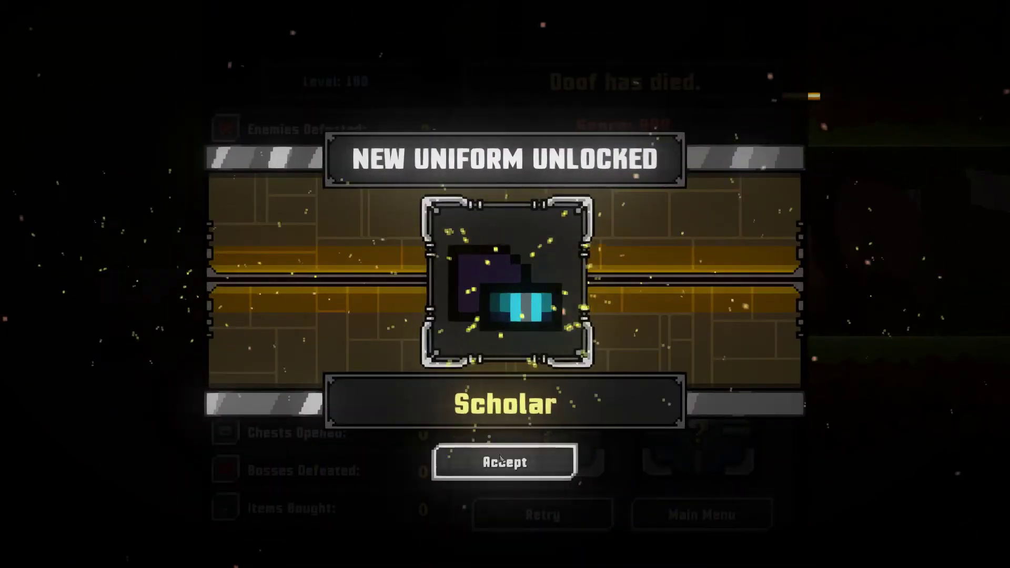
left_click(505, 461)
left_click(695, 444)
left_click(500, 463)
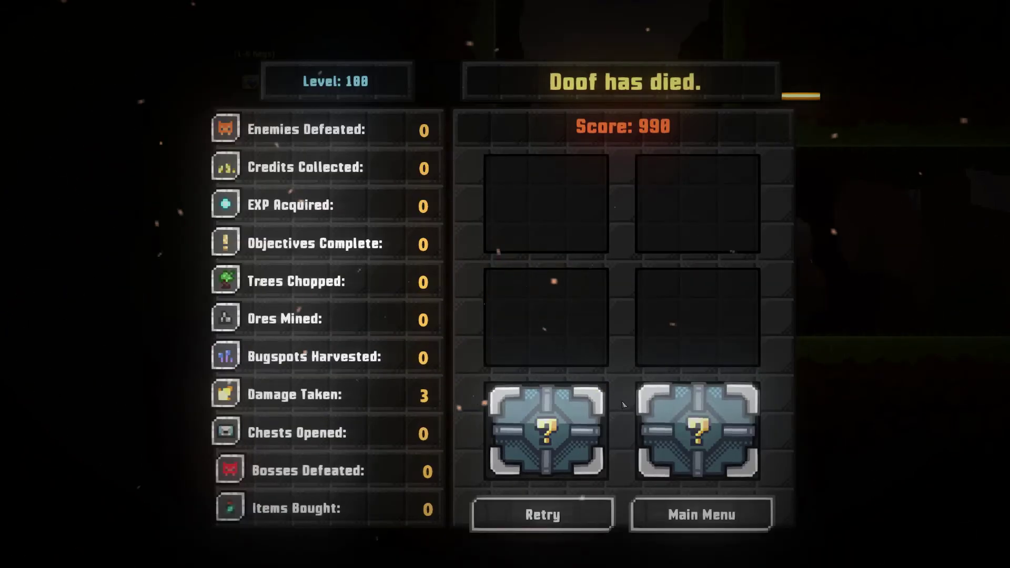
left_click(501, 471)
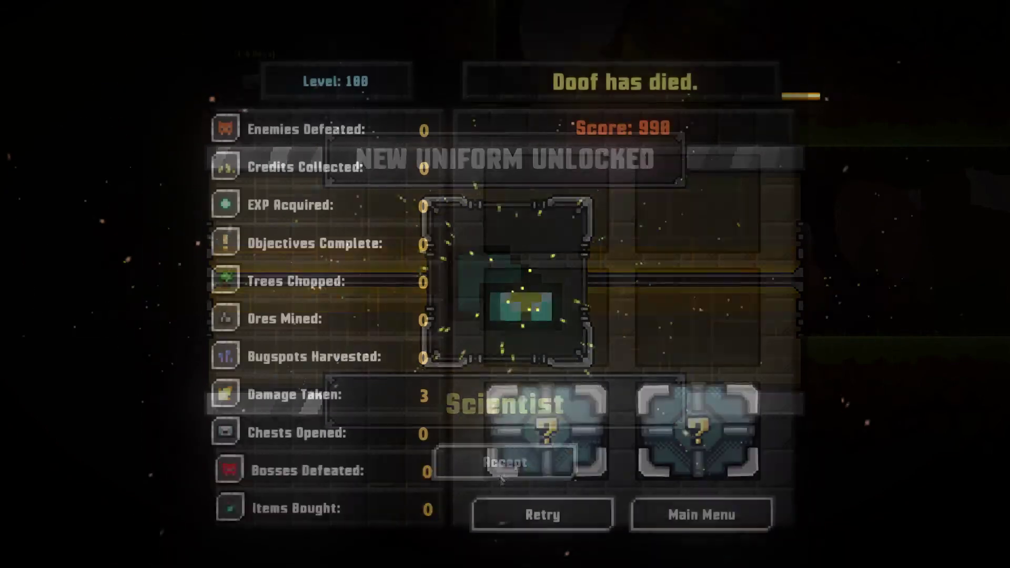
left_click(501, 474)
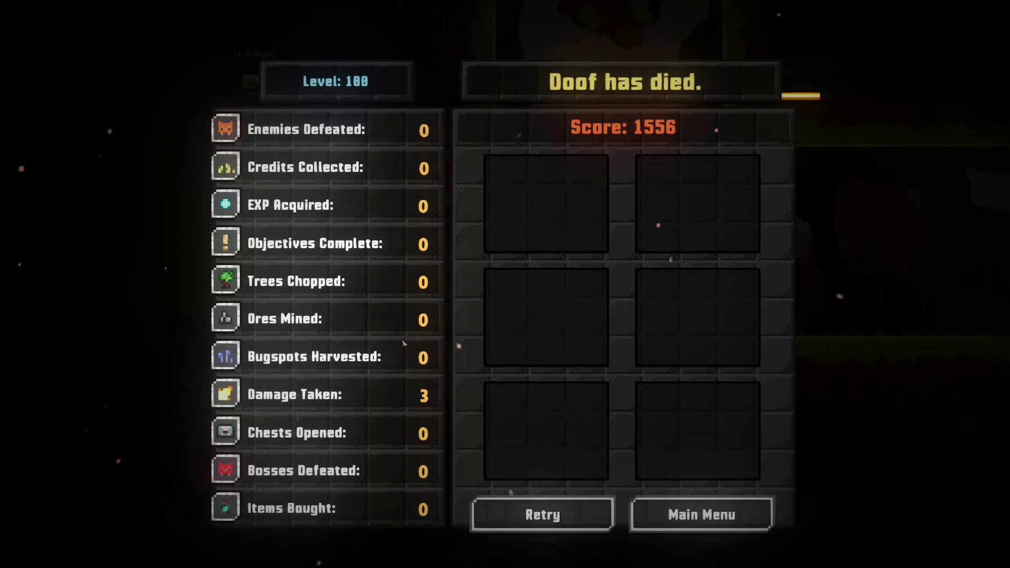
Step: Return to the main menu, start a new character in the first empty slot, and view the Necro race's details
left_click(668, 527)
left_click(368, 339)
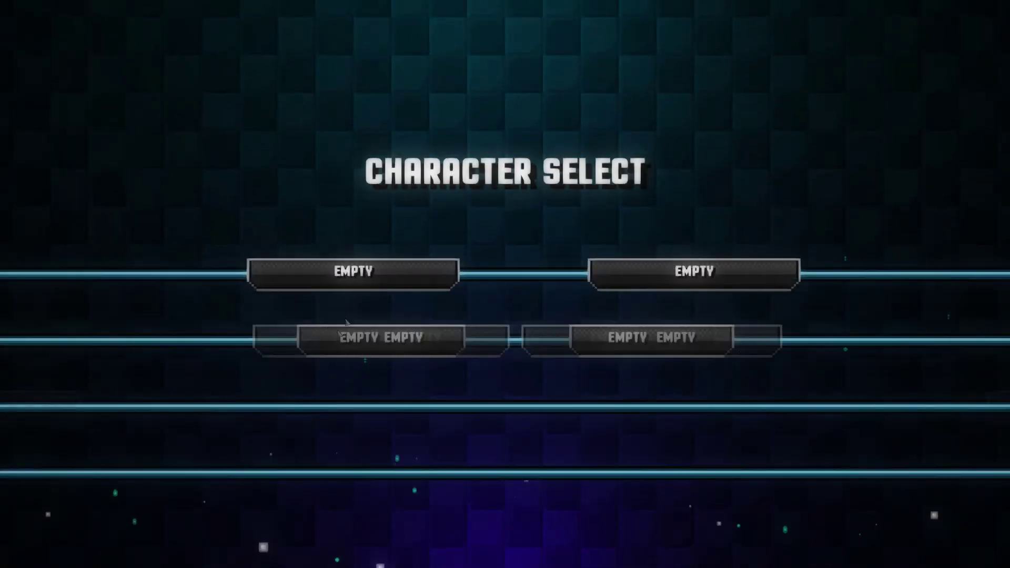
left_click(354, 284)
left_click(276, 213)
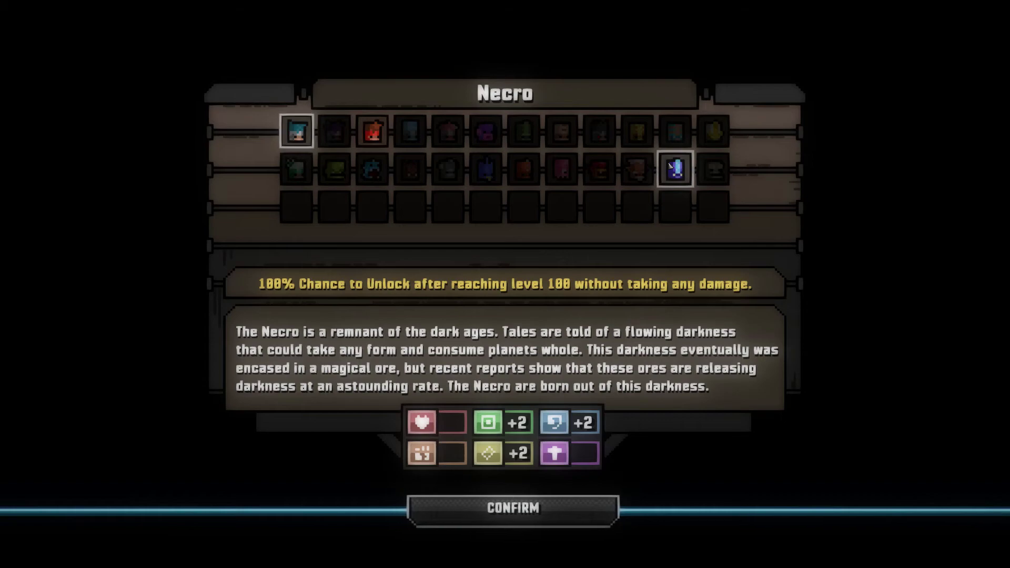
left_click(505, 506)
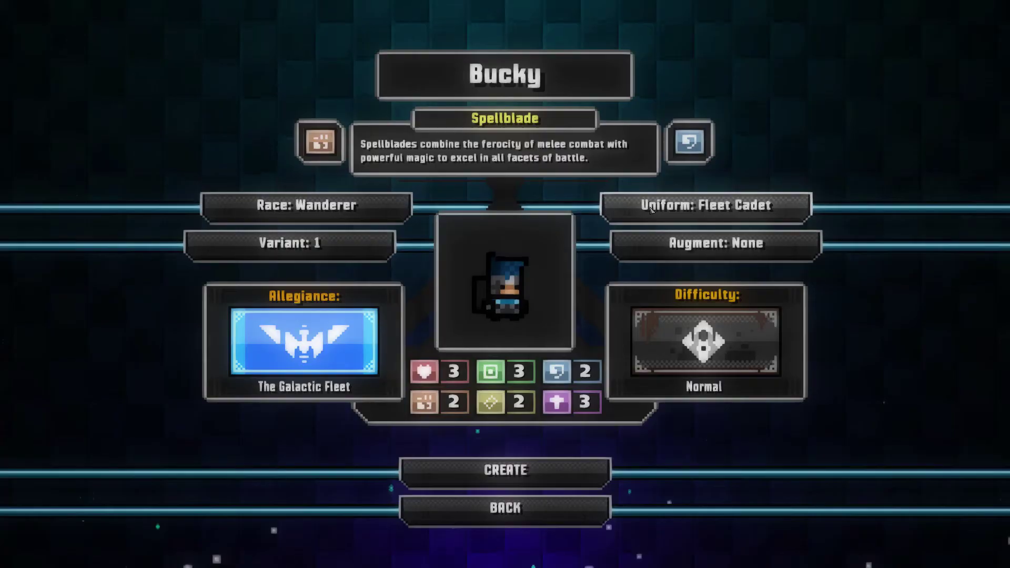
Step: Try the Monster Trainer uniform, Forsaker Mask augment and variant 2 on the new character
left_click(669, 208)
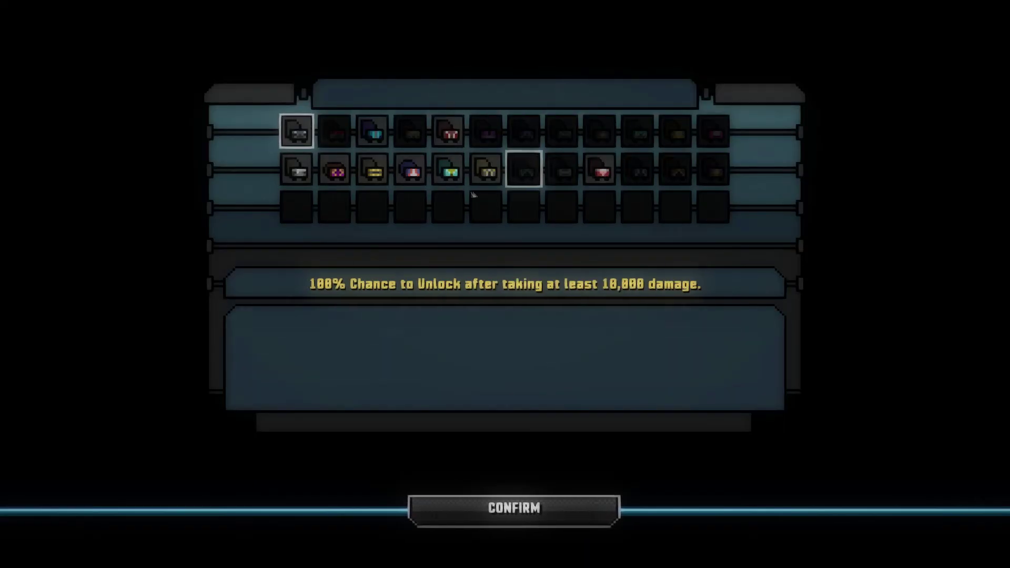
left_click(548, 522)
left_click(647, 243)
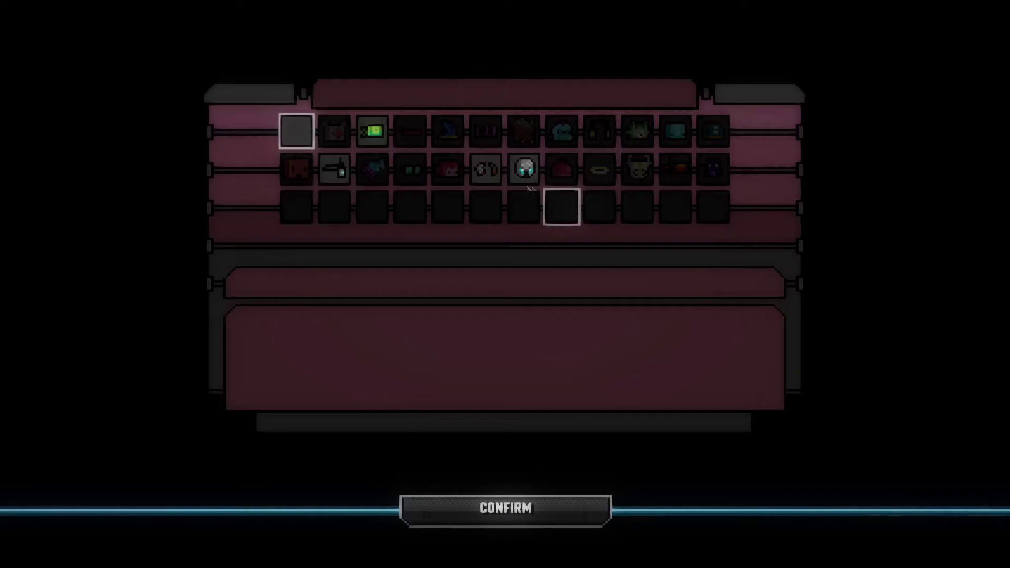
left_click(525, 170)
left_click(566, 503)
left_click(292, 243)
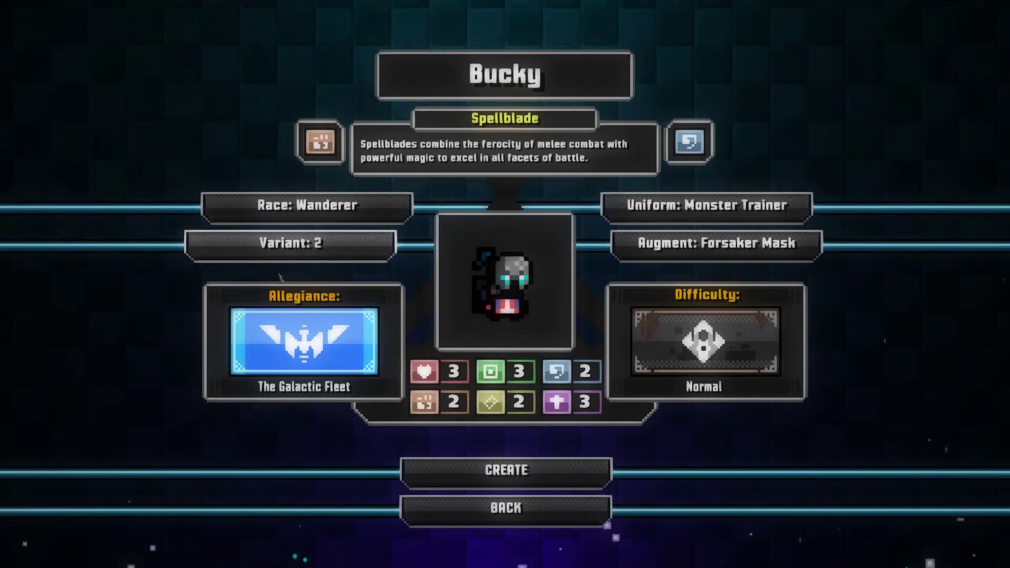
left_click(293, 243)
left_click(293, 243)
Step: Review the race list again, leave character creation without creating the character, and open the game options
left_click(297, 218)
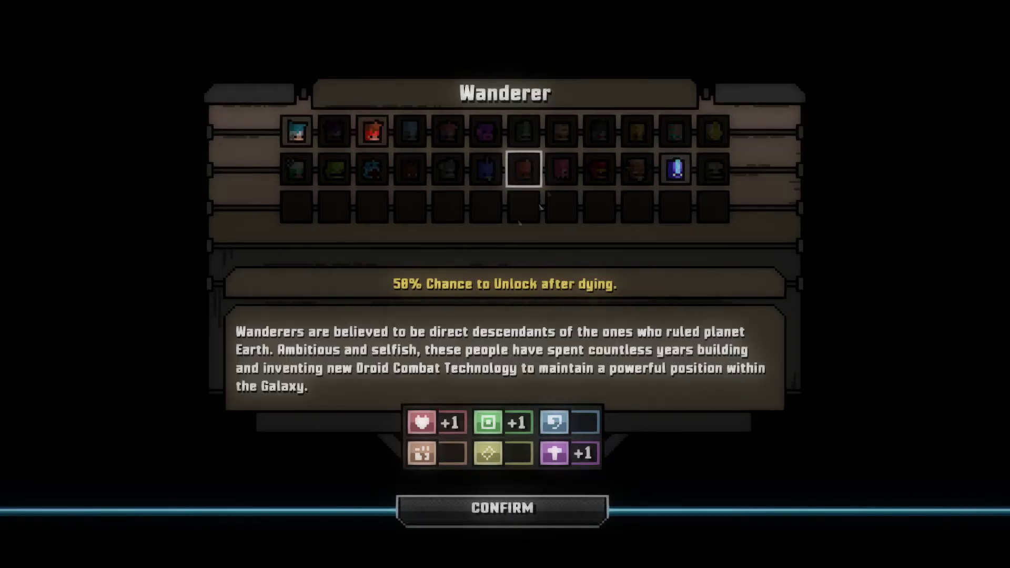
left_click(514, 518)
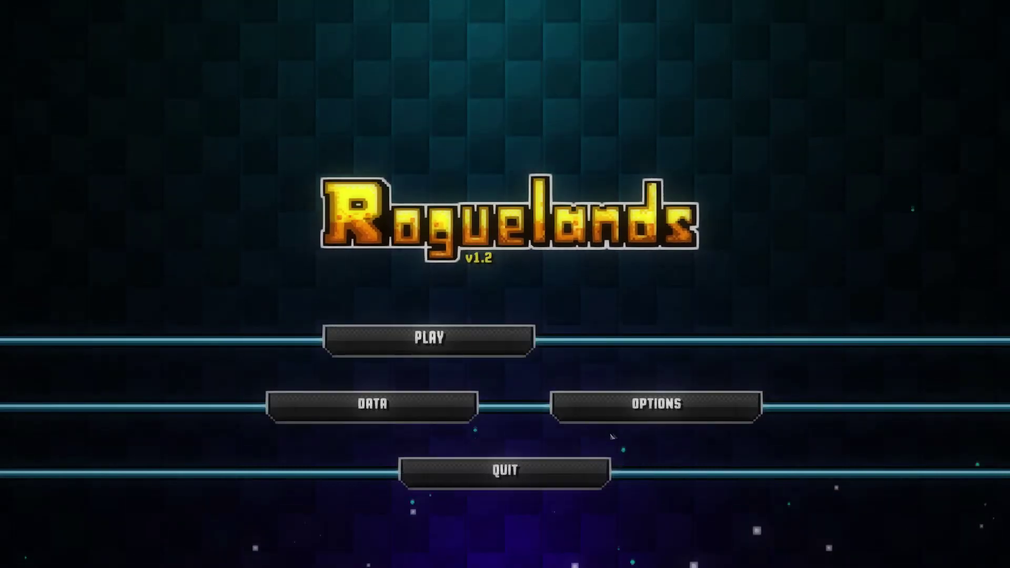
left_click(657, 405)
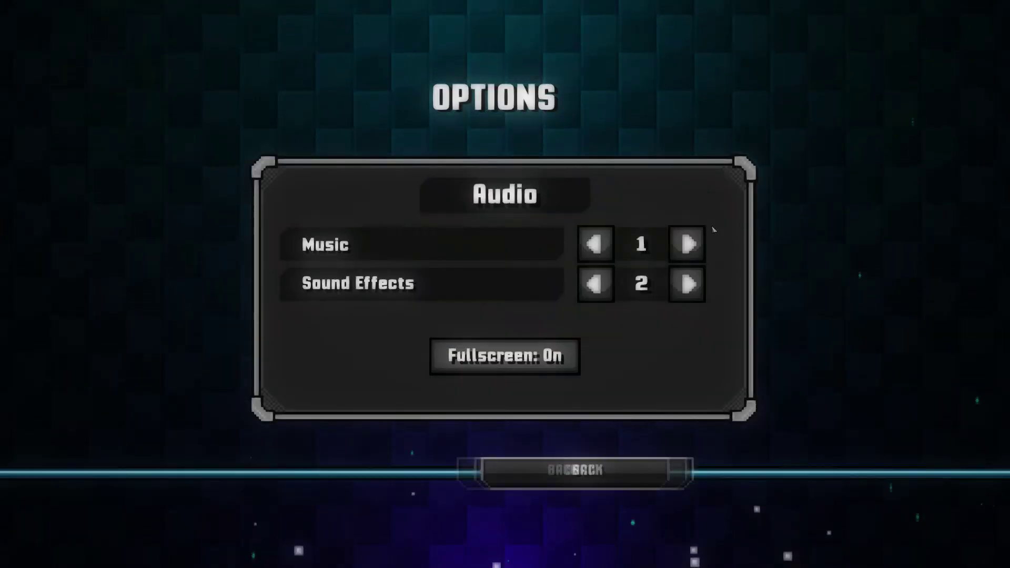